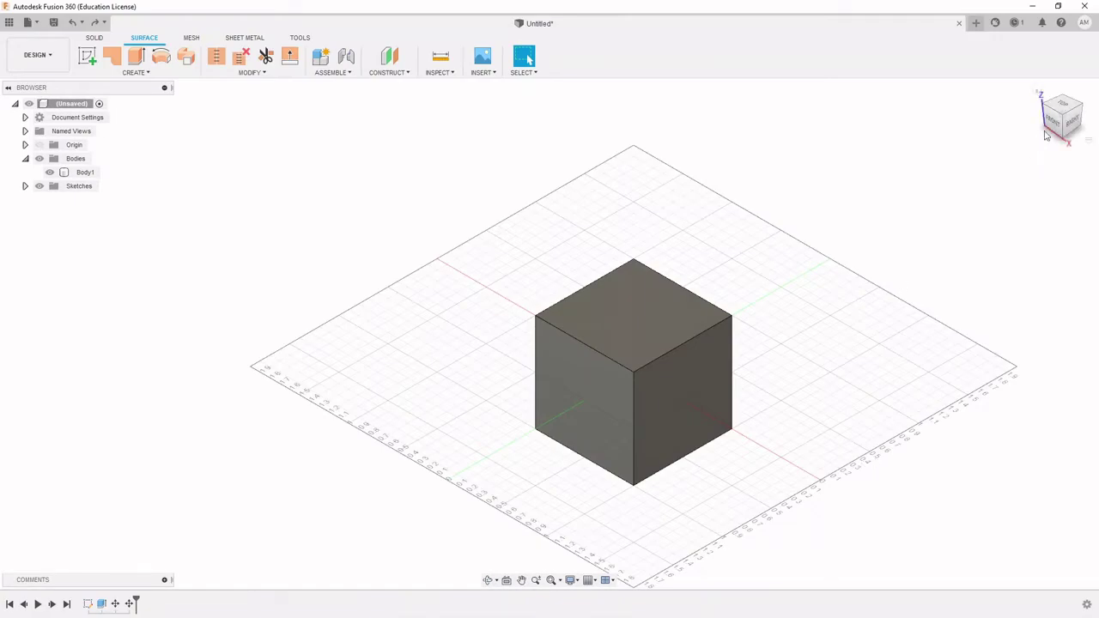
# Toggle the ViewCube between the angled home view and the Front view, ending on Front
pyautogui.click(1052, 120)
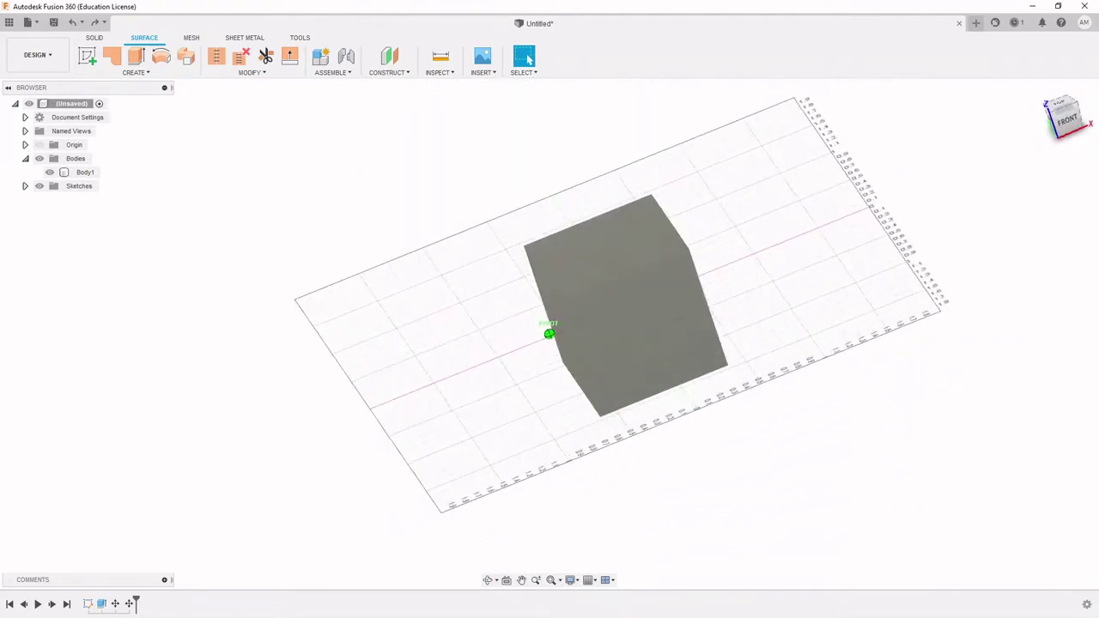
pyautogui.click(1080, 128)
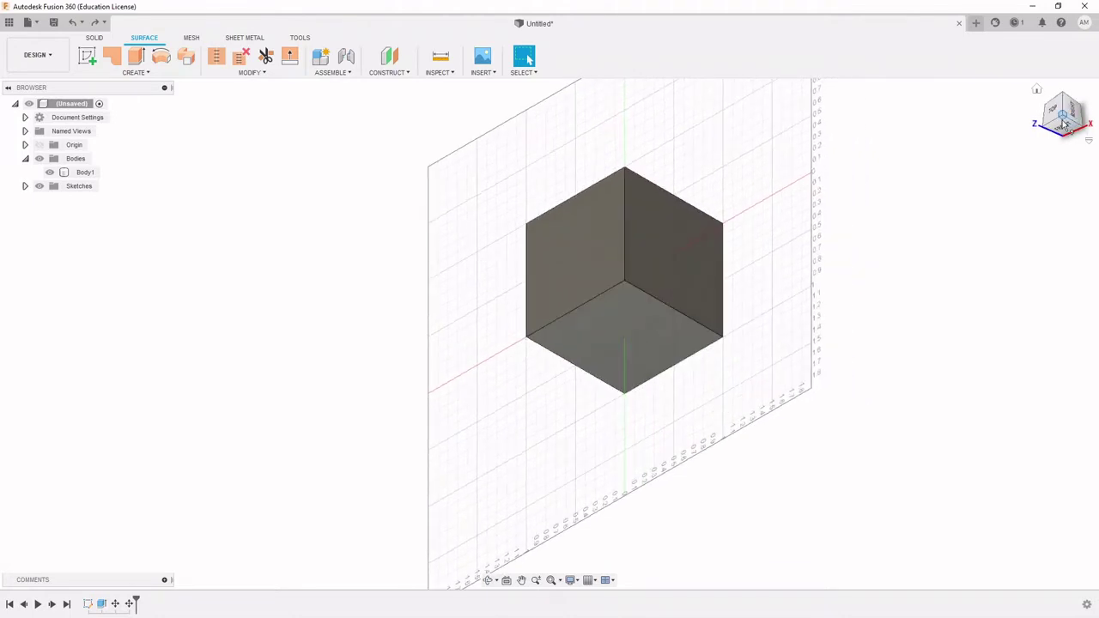
pyautogui.click(1069, 112)
pyautogui.click(1079, 107)
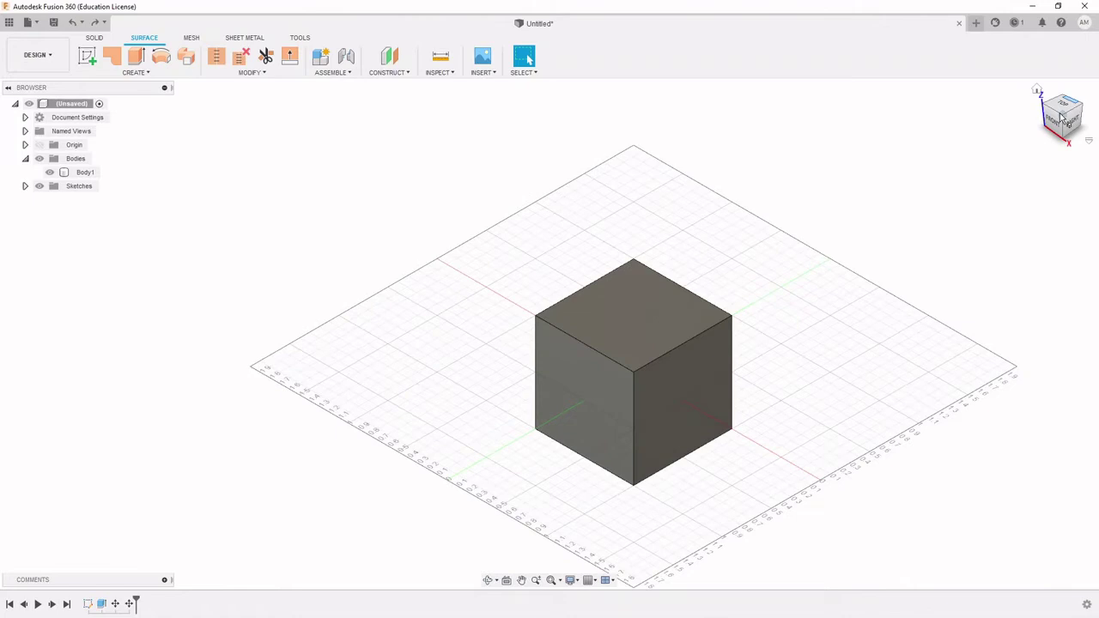
pyautogui.click(1054, 120)
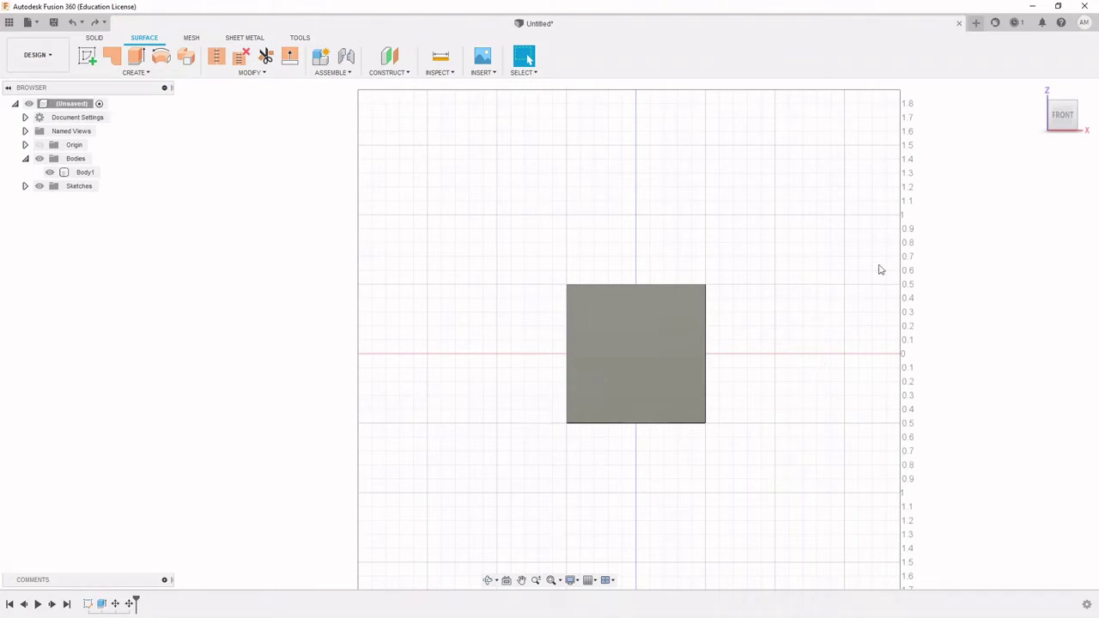
# Extrude-cut the cube's top face down 0.50 m and inspect the shortened box
pyautogui.moveTo(1061, 113); pyautogui.dragTo(1061, 140)
pyautogui.click(94, 37)
pyautogui.click(111, 56)
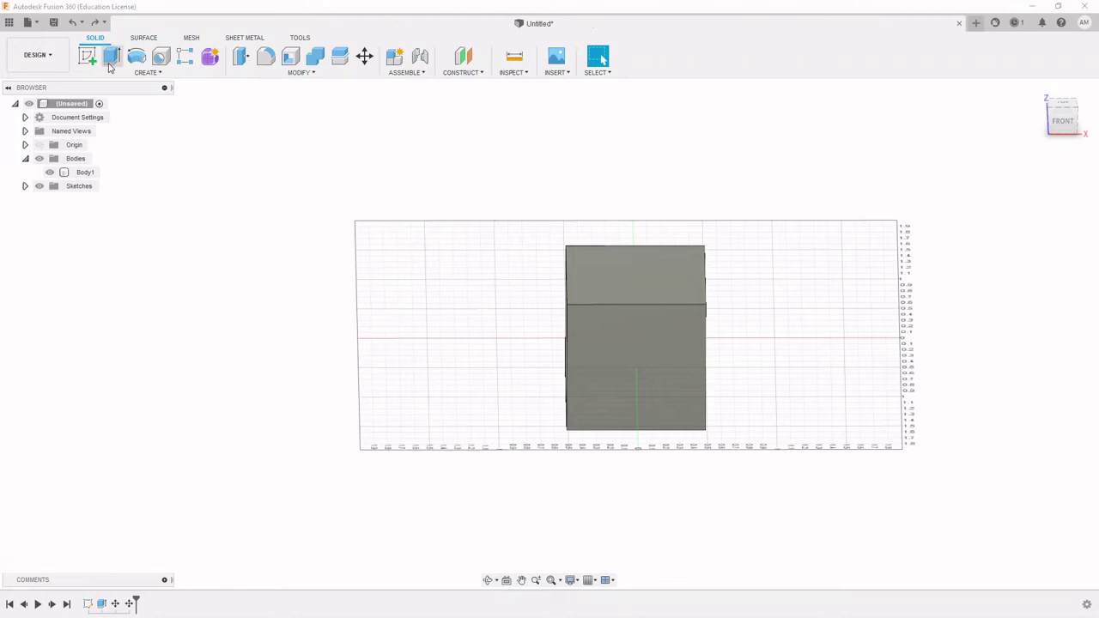
pyautogui.click(638, 288)
pyautogui.moveTo(642, 264); pyautogui.dragTo(639, 326)
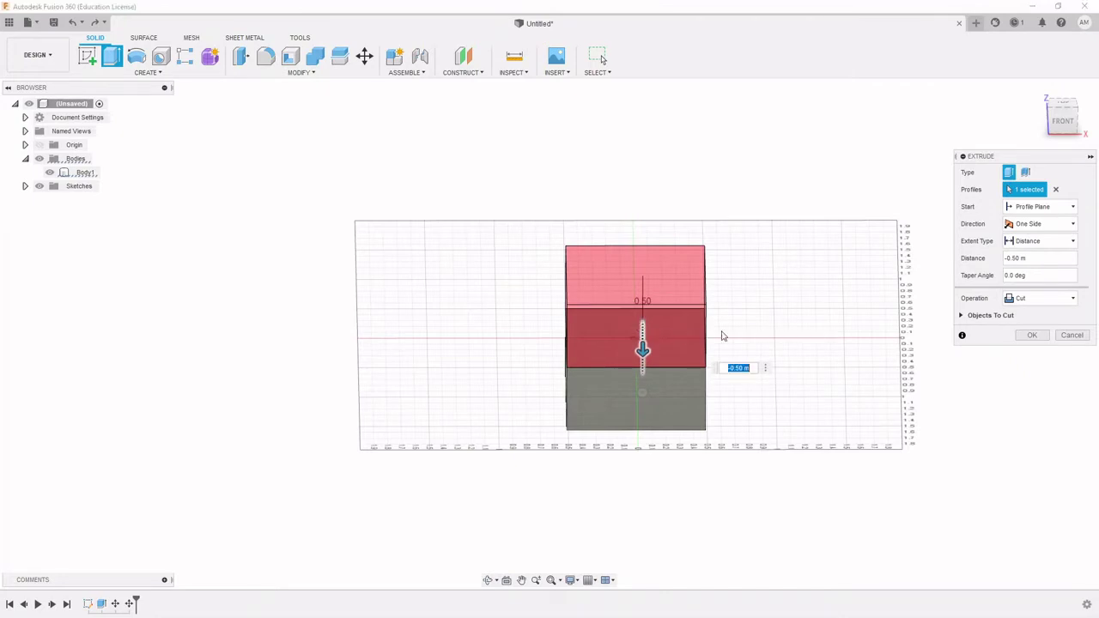
pyautogui.click(1034, 336)
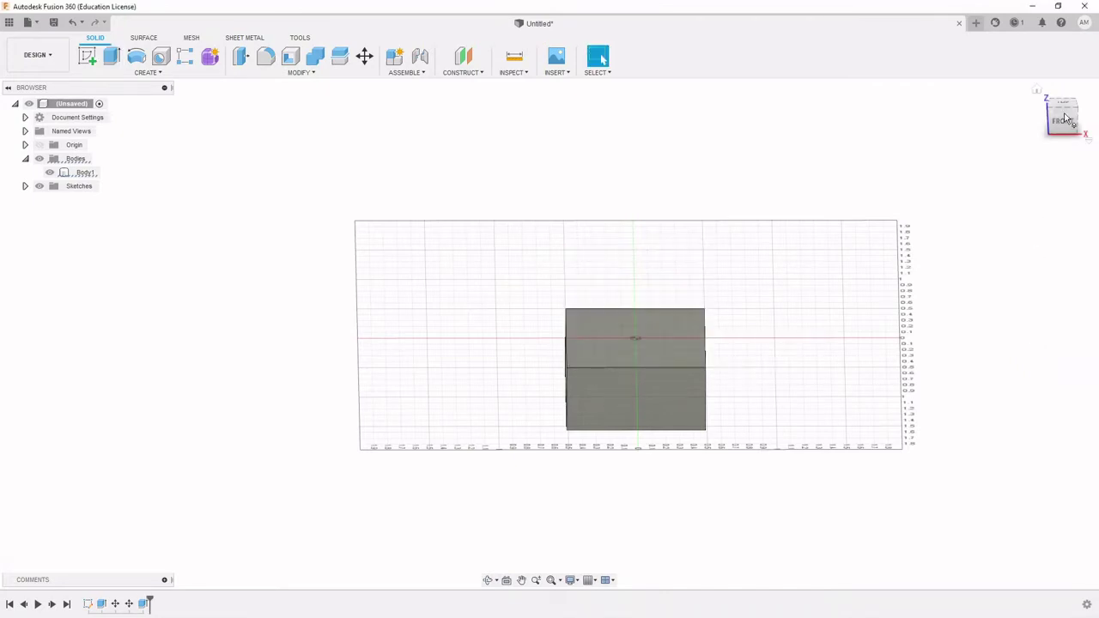
pyautogui.moveTo(1061, 117); pyautogui.dragTo(1060, 135)
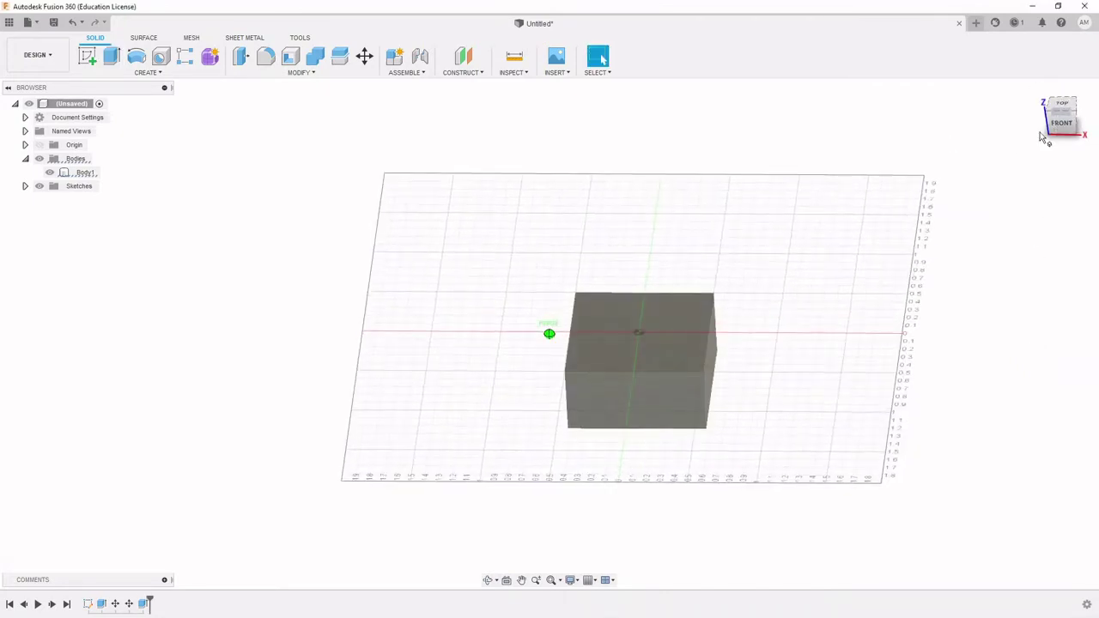
pyautogui.click(601, 341)
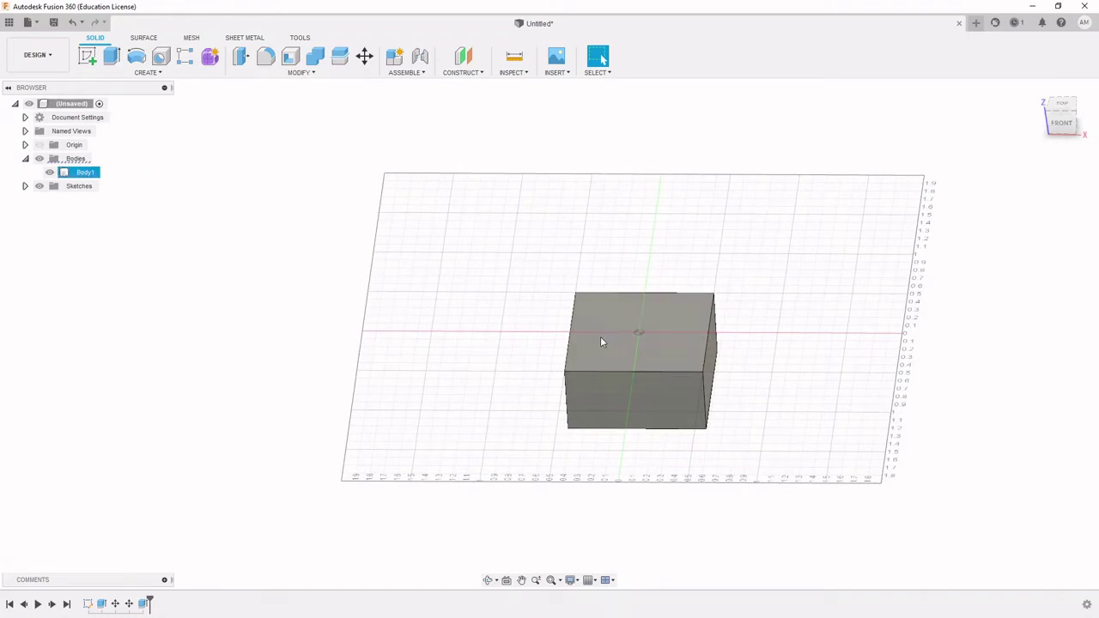
pyautogui.click(767, 315)
# Unstitch Body1 into separate face surfaces and delete the top face
pyautogui.click(146, 40)
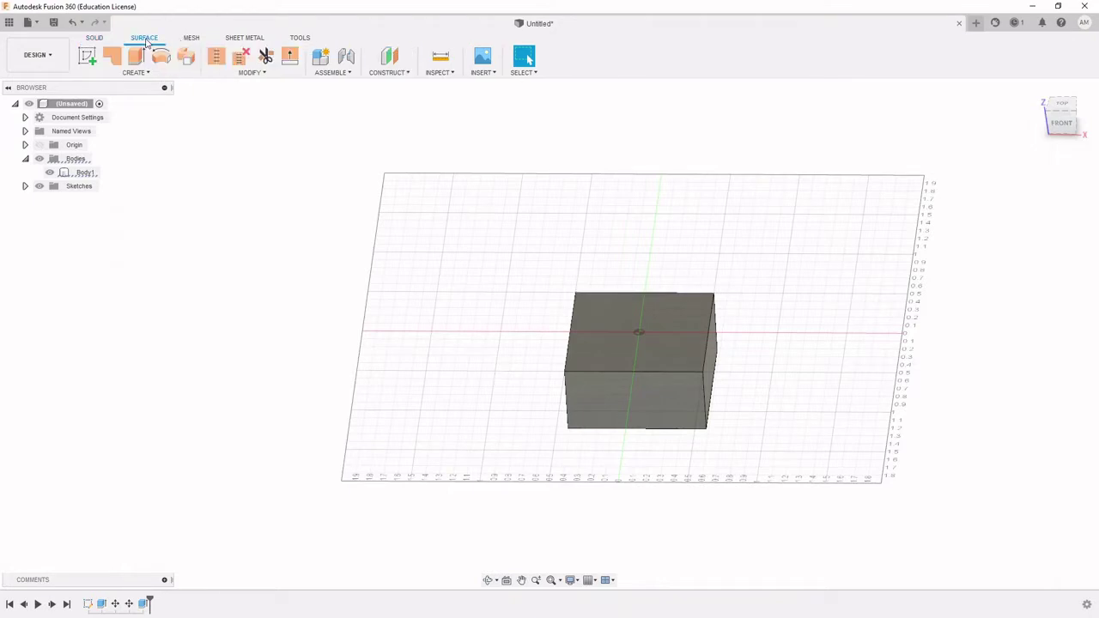
pyautogui.moveTo(869, 260); pyautogui.dragTo(484, 490)
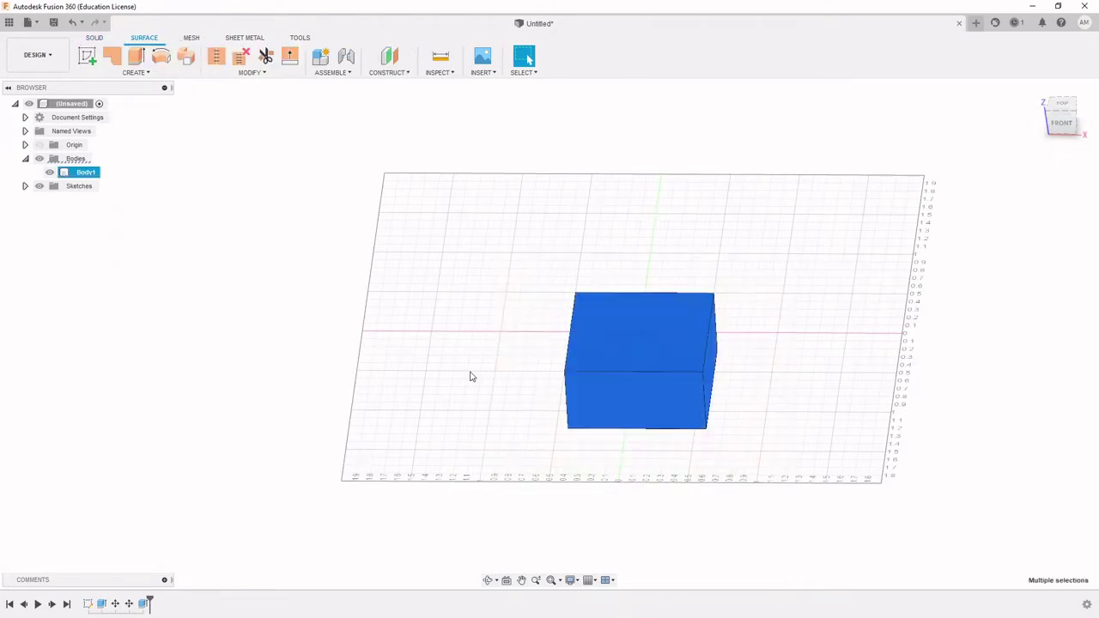
pyautogui.click(237, 62)
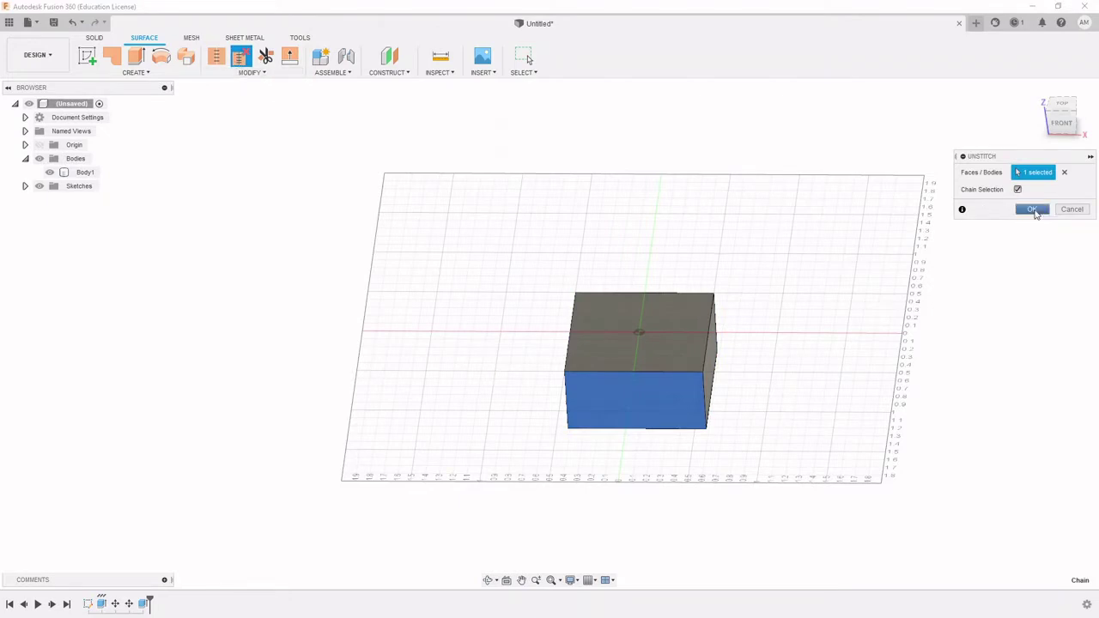
pyautogui.click(1032, 208)
pyautogui.click(653, 339)
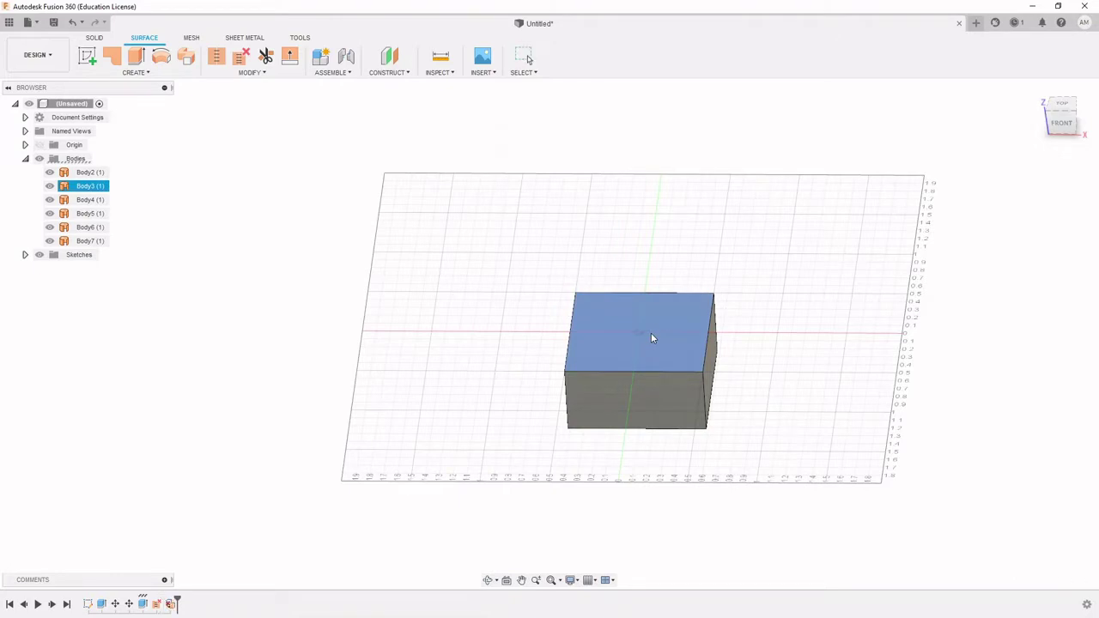
pyautogui.press('Delete')
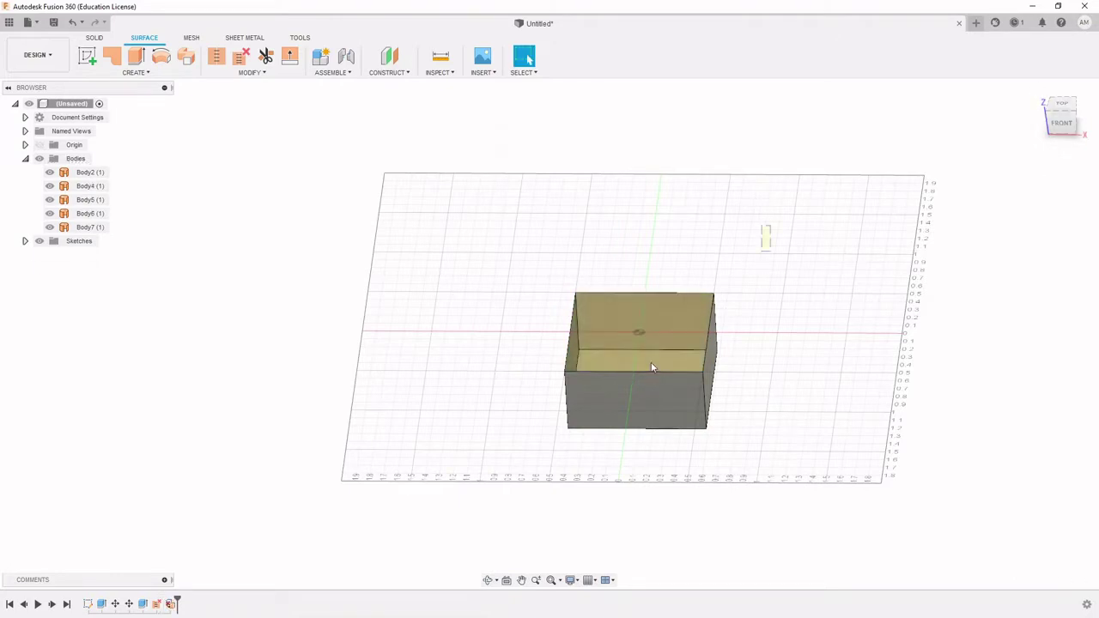
# Stitch the five remaining faces into one open-topped body, Body8
pyautogui.moveTo(906, 227); pyautogui.dragTo(498, 457)
pyautogui.click(215, 65)
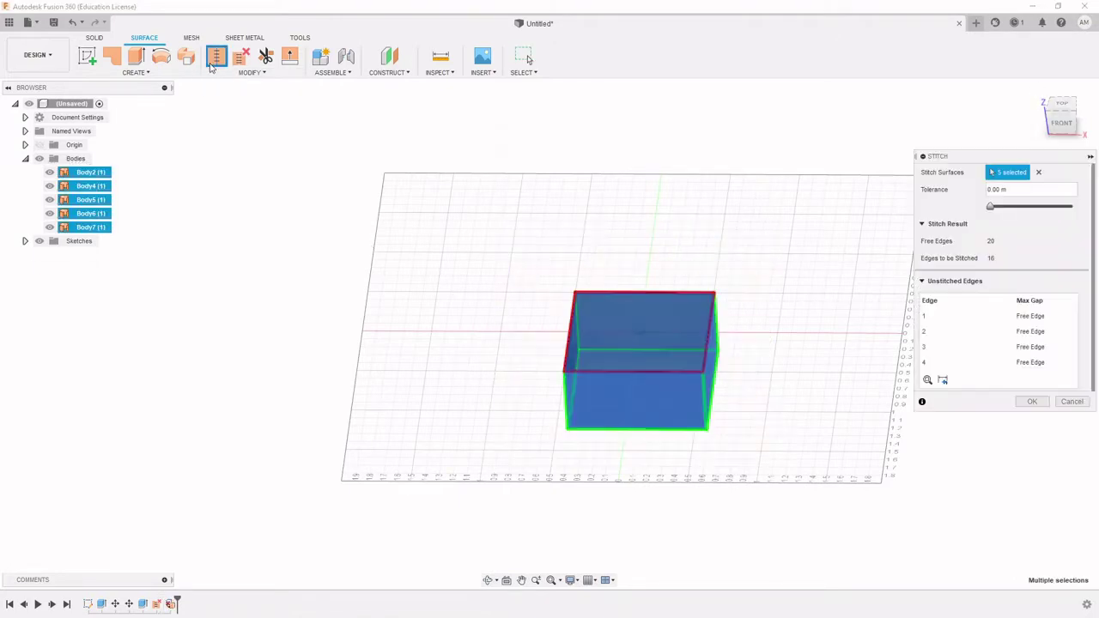
pyautogui.click(1033, 398)
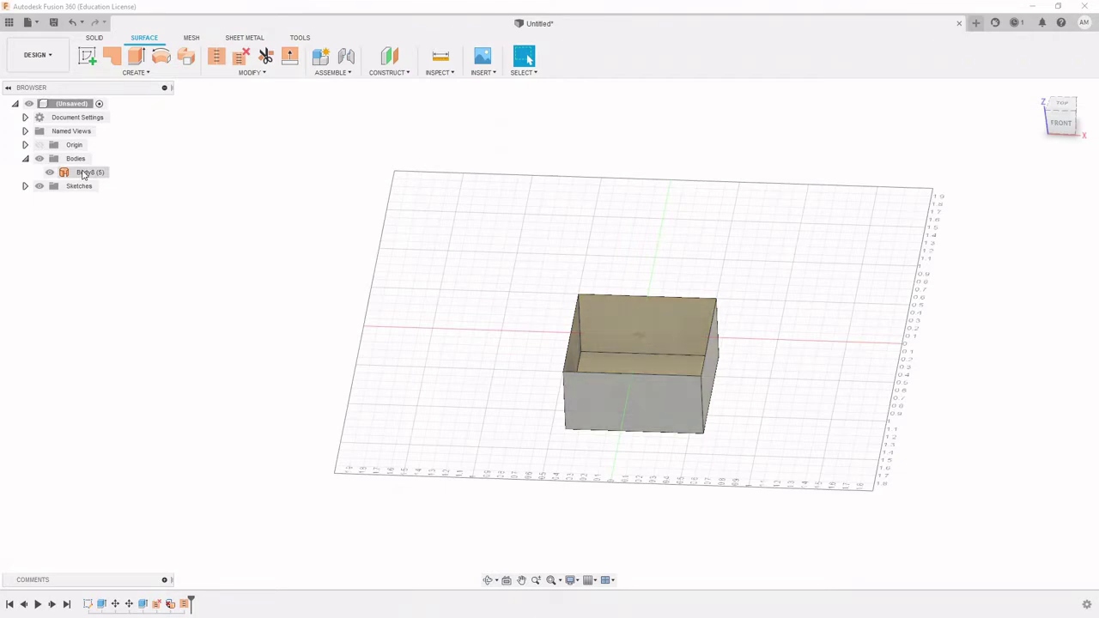
# Set up Body8's mesh export as STL (ASCII) with the mesh preview on
pyautogui.rightClick(83, 174)
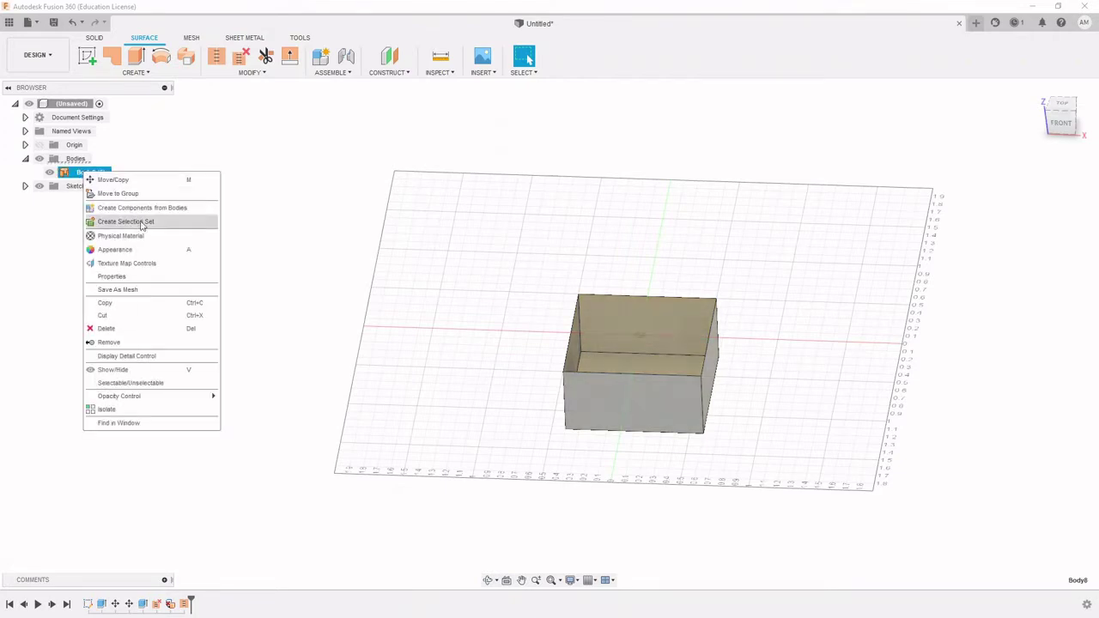
pyautogui.click(117, 292)
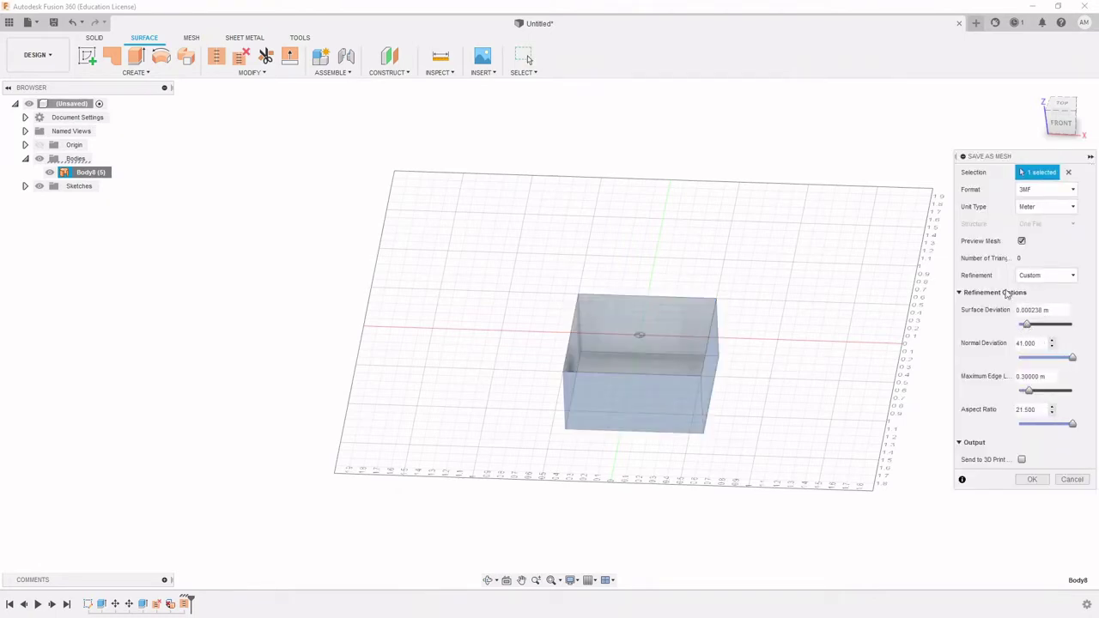
pyautogui.click(1022, 241)
pyautogui.click(1022, 242)
pyautogui.click(1043, 190)
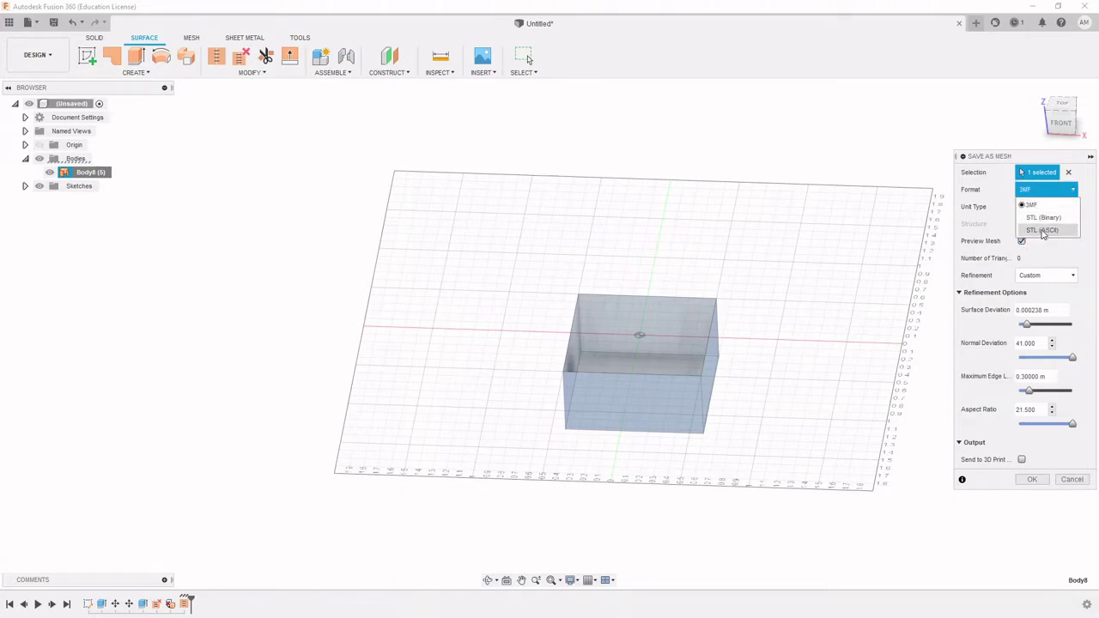
pyautogui.click(1042, 230)
pyautogui.click(1021, 241)
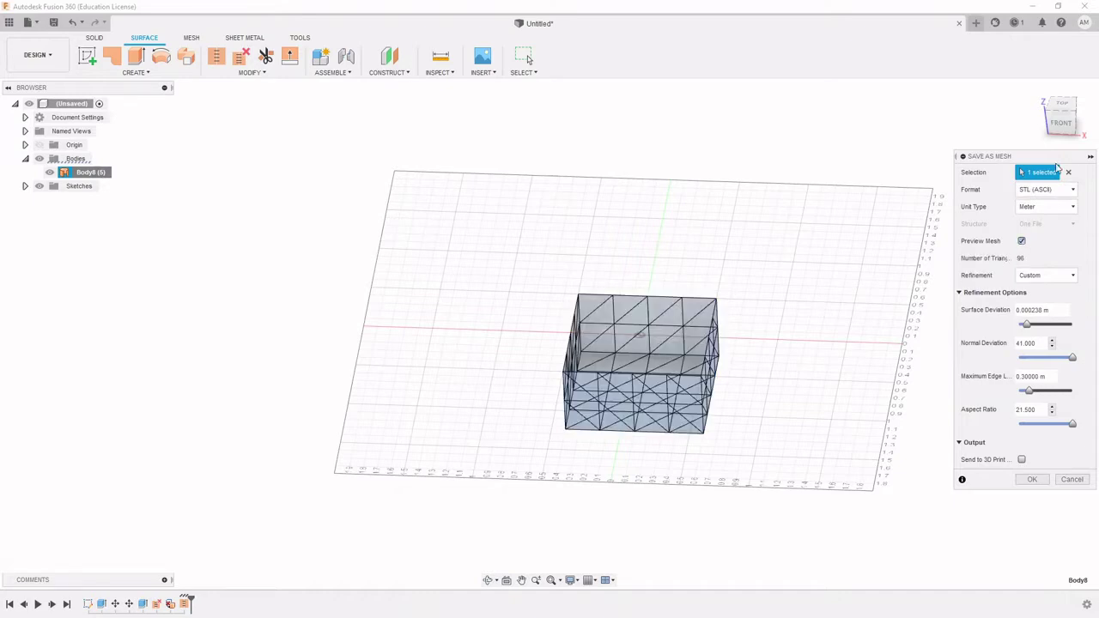
# Orbit around the 96-triangle mesh preview, ending on the front view
pyautogui.click(1073, 115)
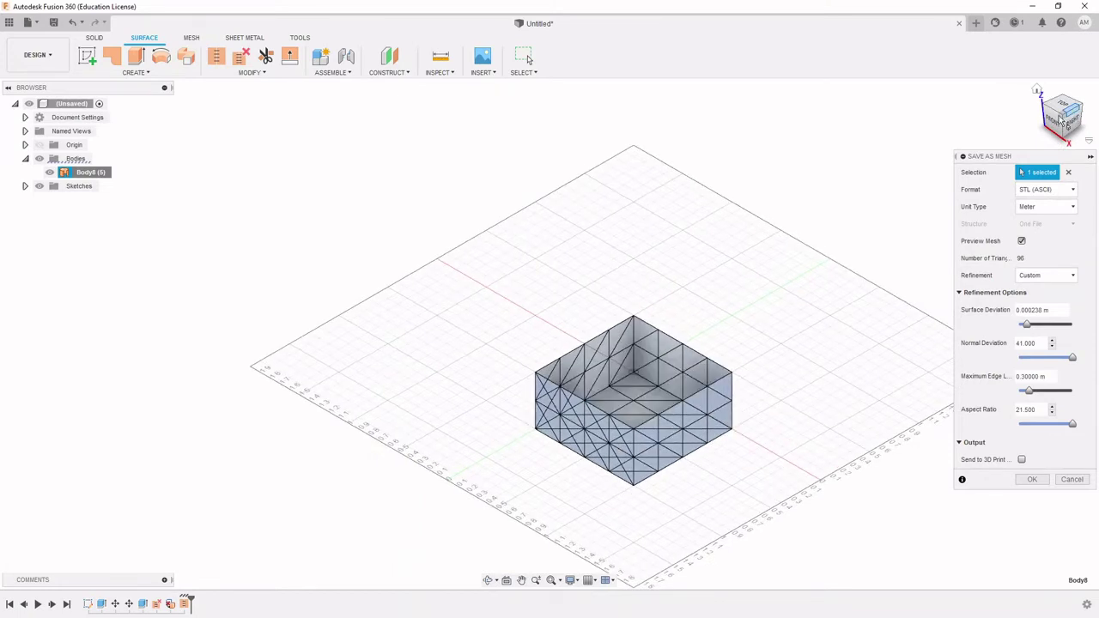
pyautogui.click(1057, 122)
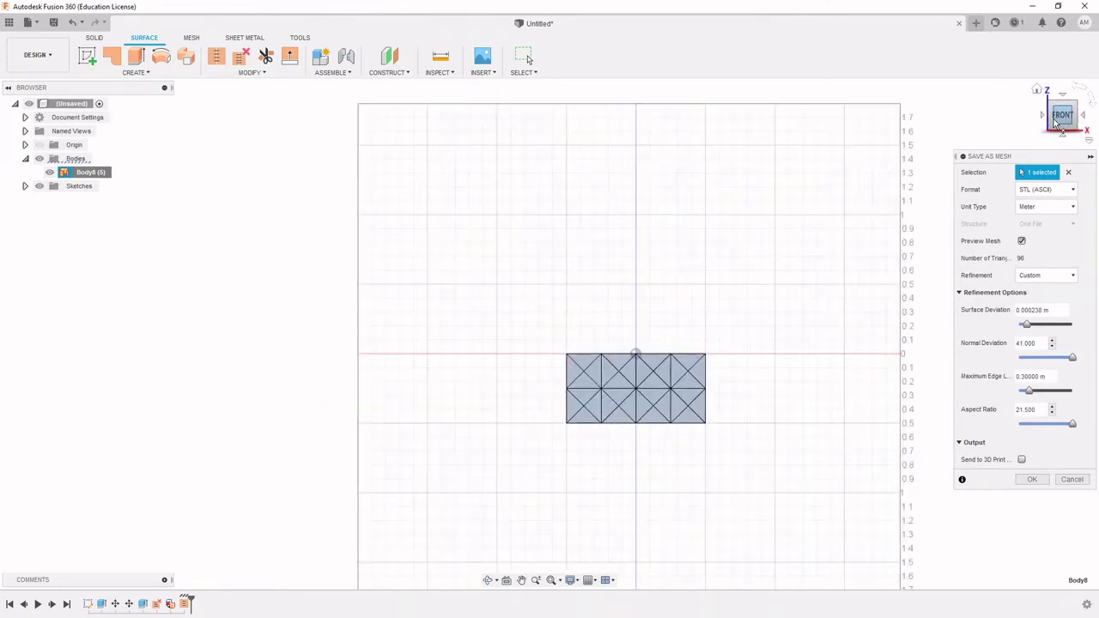
pyautogui.moveTo(1068, 118)
pyautogui.mouseDown()
pyautogui.moveTo(1038, 133)
pyautogui.moveTo(1032, 167)
pyautogui.moveTo(1037, 137)
pyautogui.moveTo(1047, 137)
pyautogui.mouseUp()
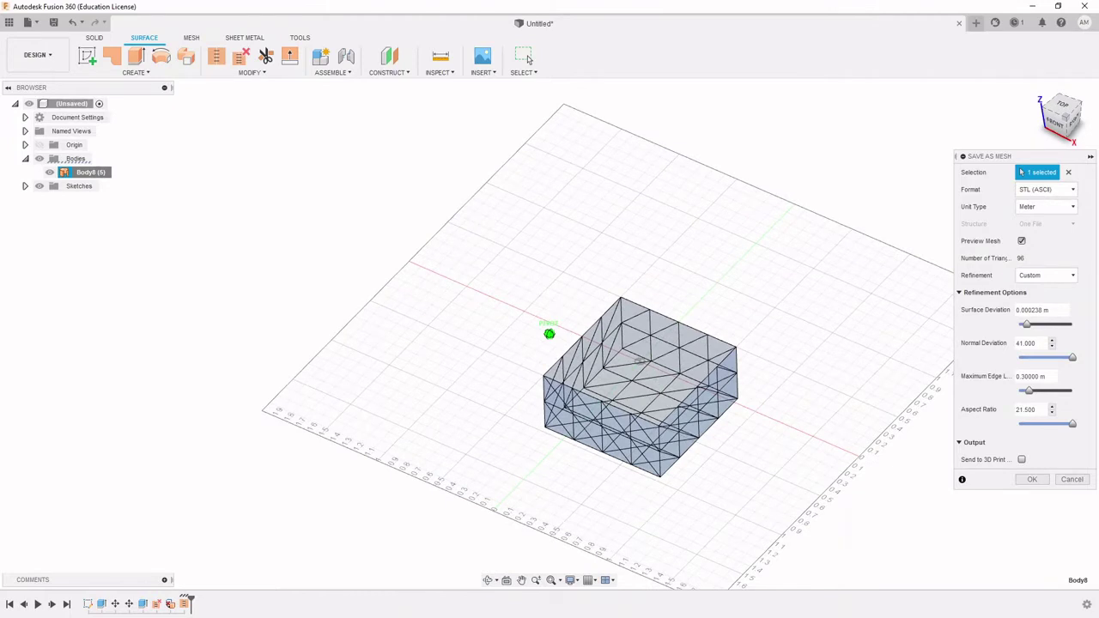
pyautogui.moveTo(1047, 137)
pyautogui.mouseDown()
pyautogui.moveTo(1046, 148)
pyautogui.moveTo(1048, 137)
pyautogui.mouseUp()
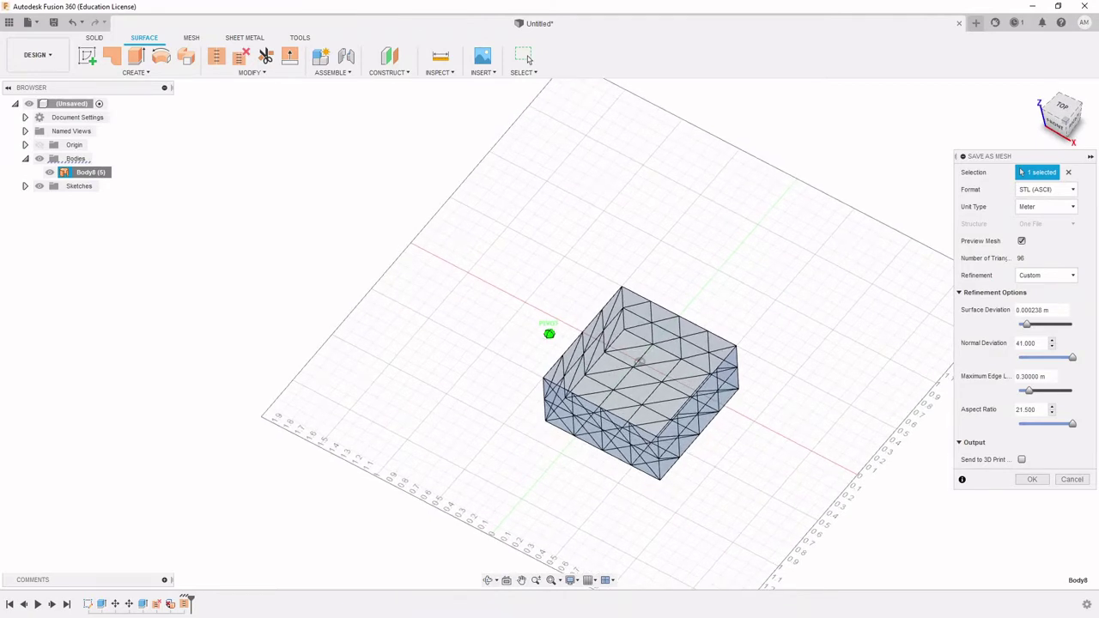
pyautogui.moveTo(1049, 137); pyautogui.dragTo(1049, 140)
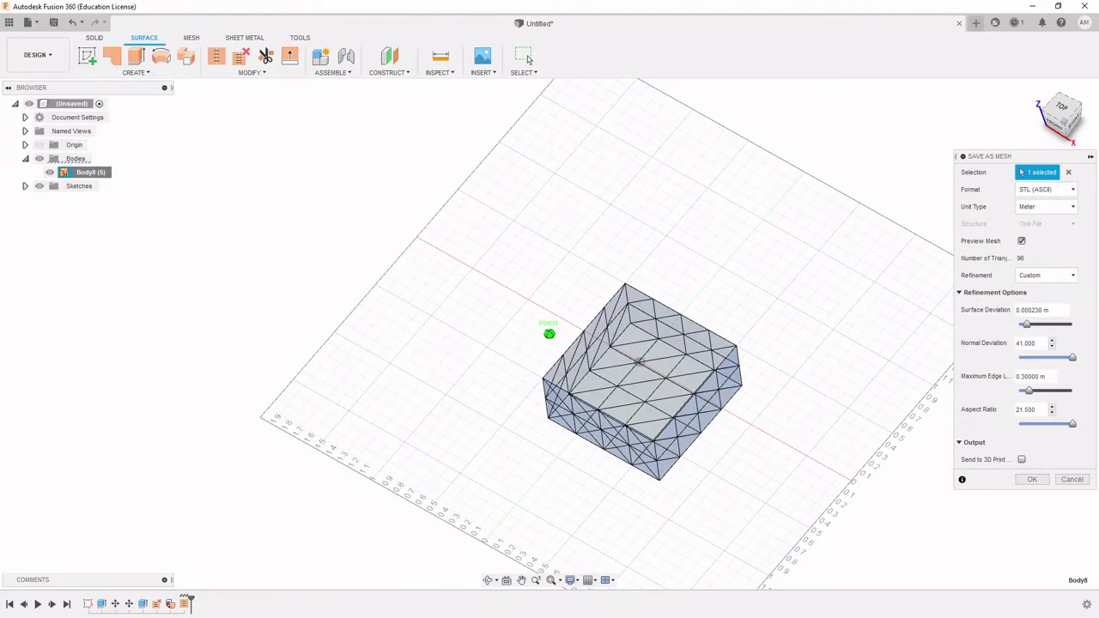
pyautogui.moveTo(1049, 140)
pyautogui.mouseDown()
pyautogui.moveTo(1049, 164)
pyautogui.moveTo(1049, 127)
pyautogui.mouseUp()
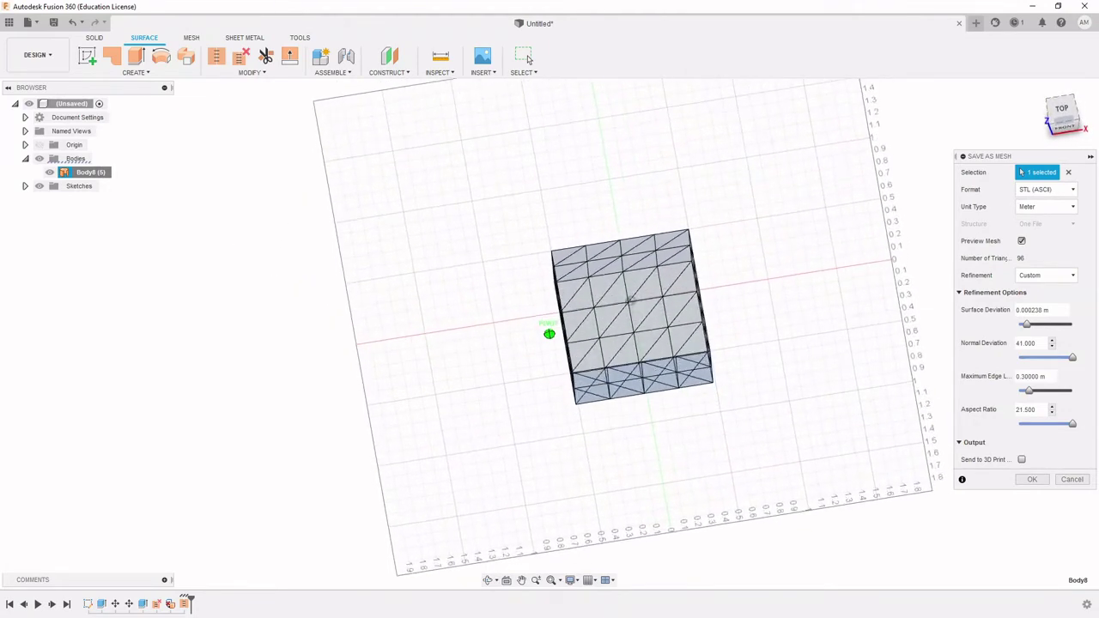
pyautogui.click(1061, 123)
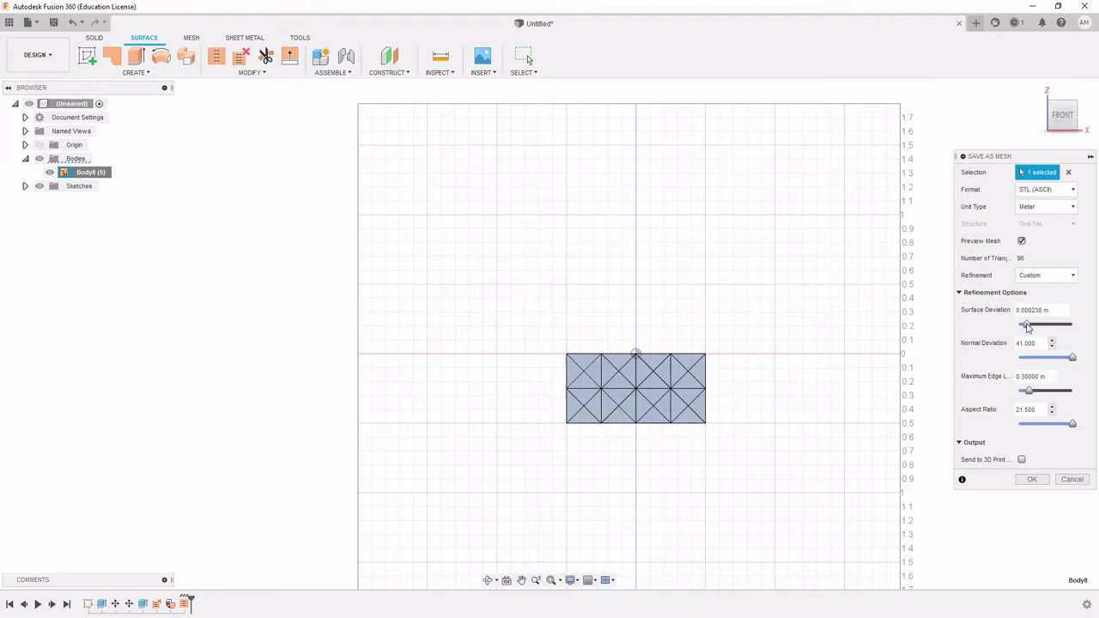
# Save the mesh as Cube7.stl in the SysModel folder
pyautogui.click(1031, 479)
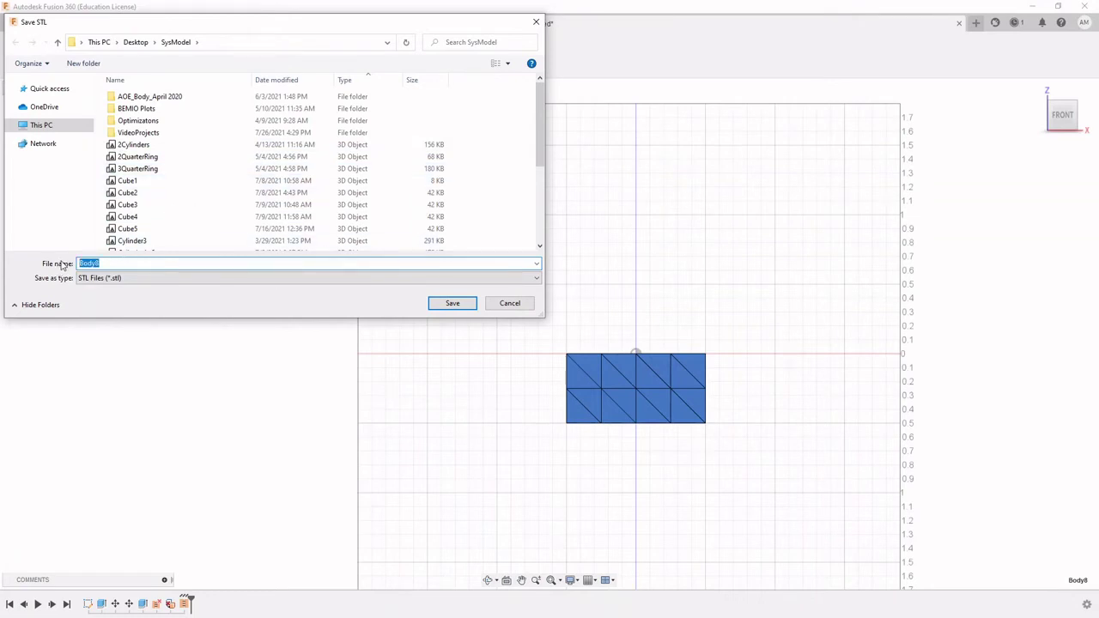
pyautogui.write('Cube')
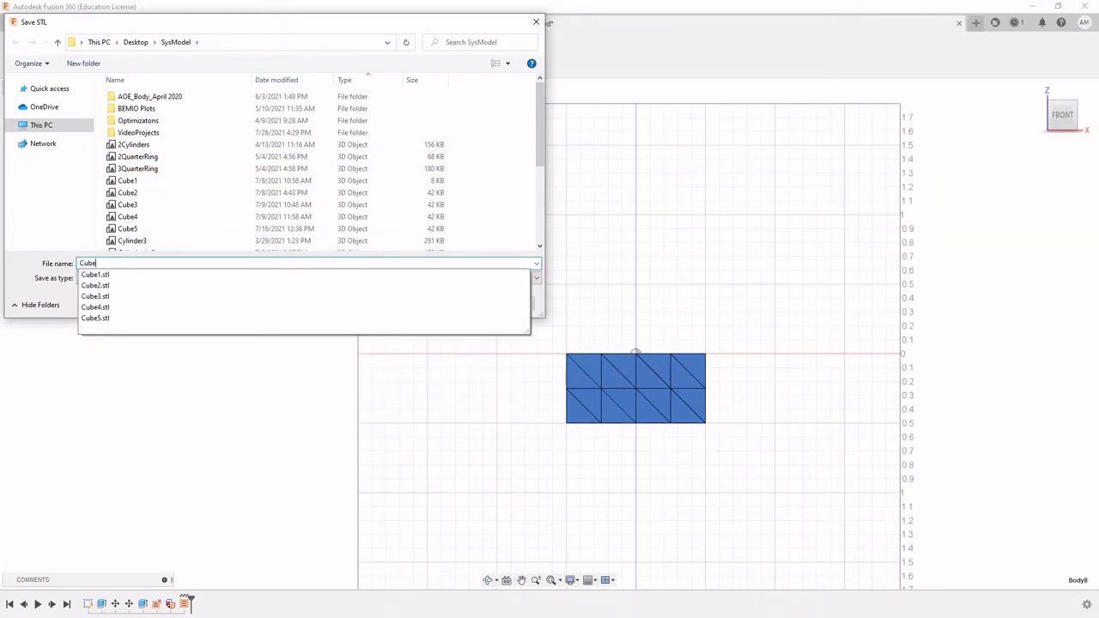
pyautogui.write('7')
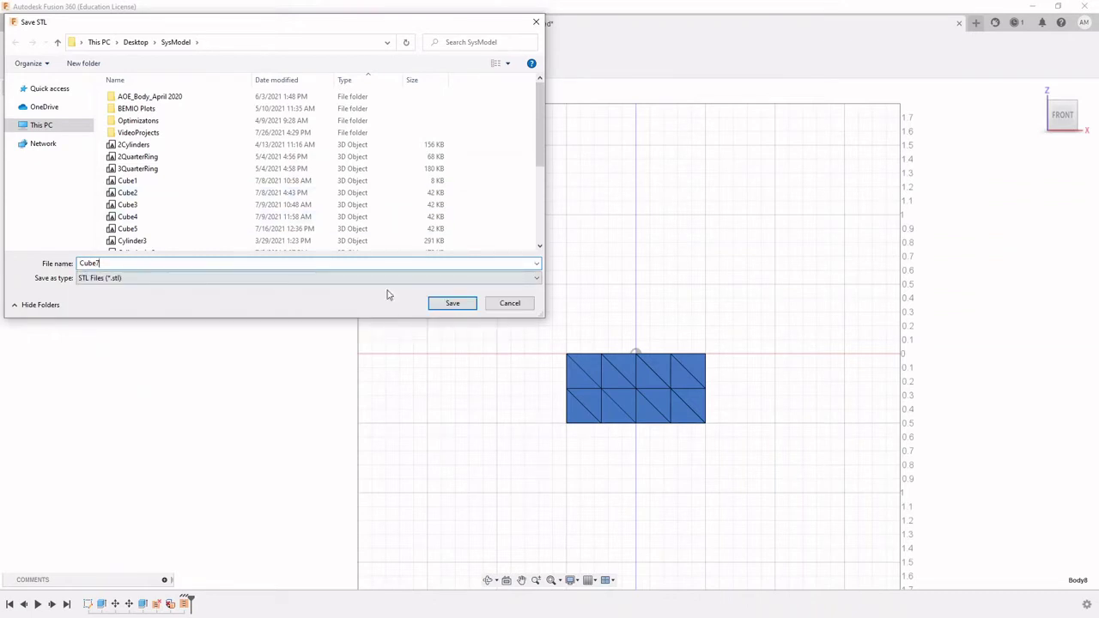
pyautogui.click(452, 303)
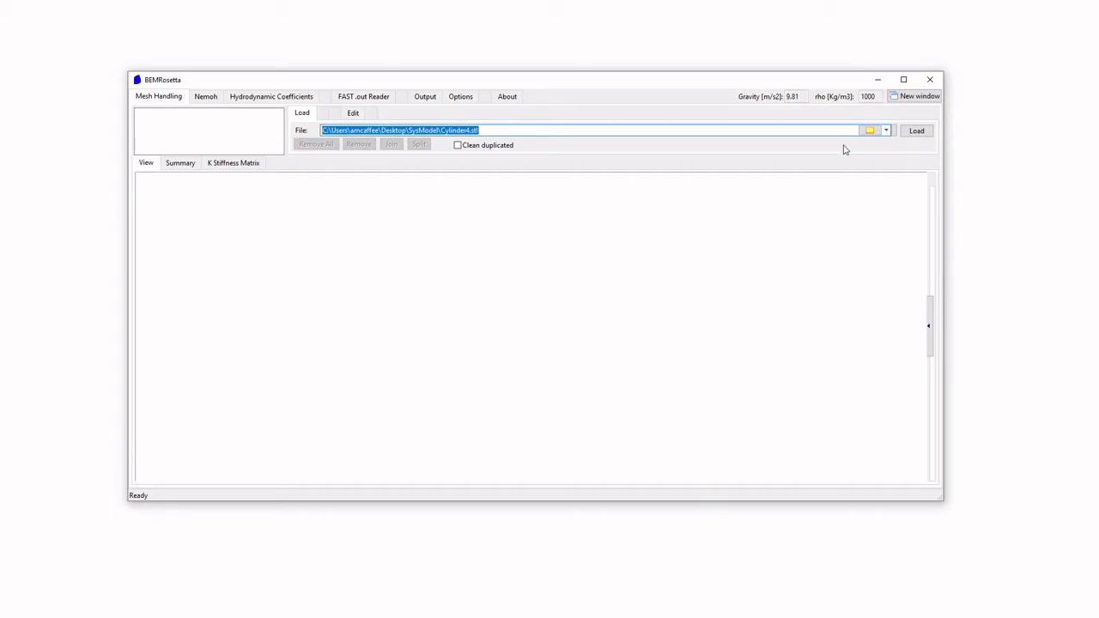
# Load Cube7.stl into BEMRosetta and orbit the wireframe box
pyautogui.click(870, 131)
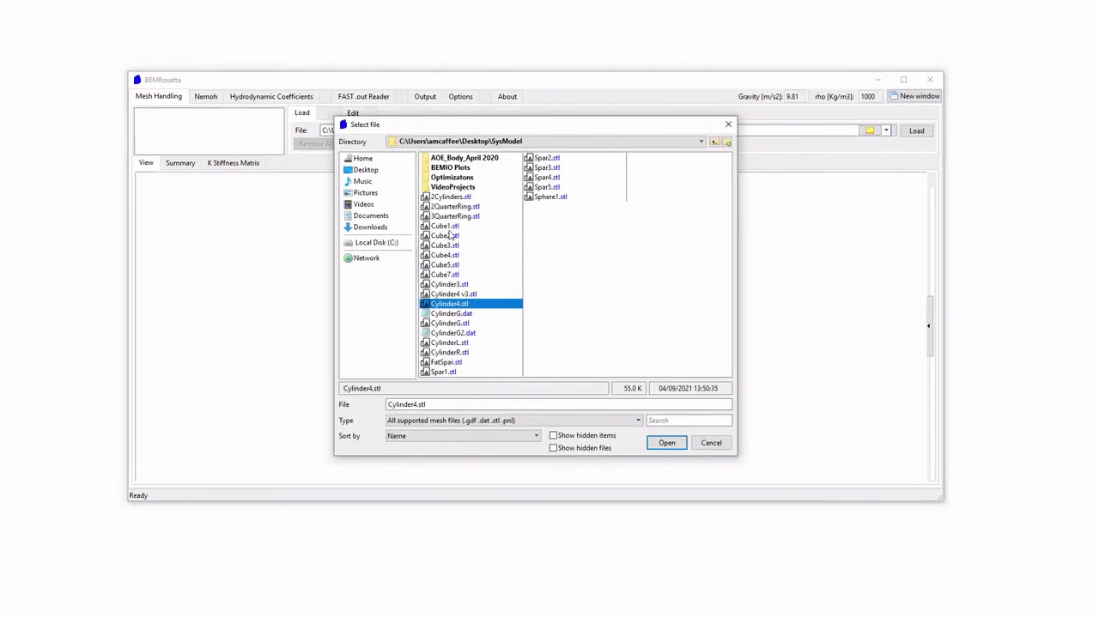
pyautogui.doubleClick(449, 274)
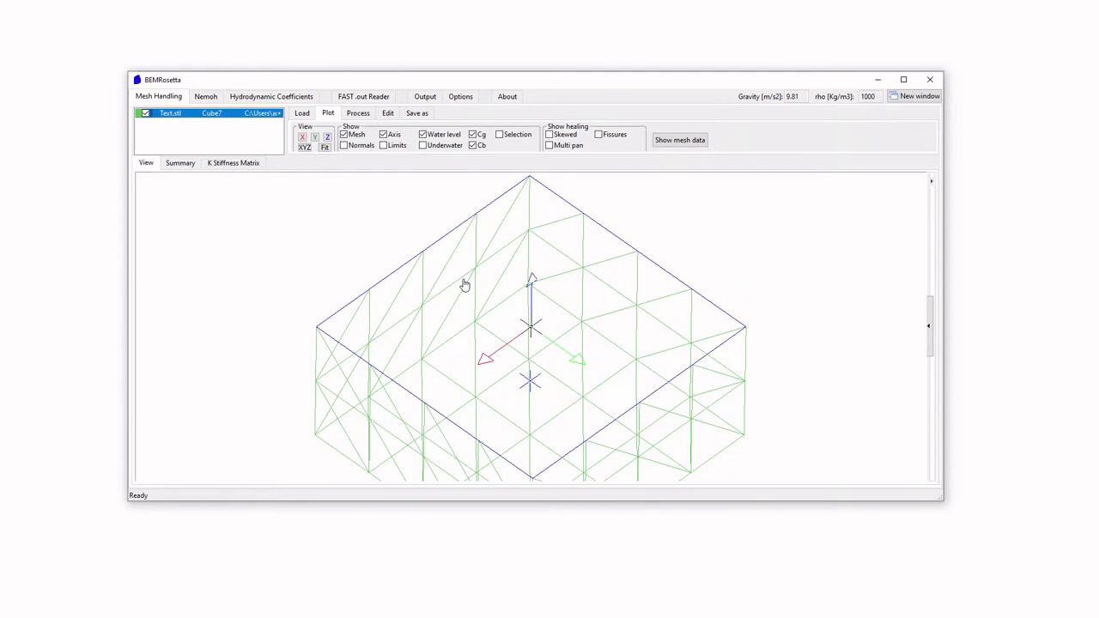
pyautogui.scroll(-3, 464, 285)
pyautogui.moveTo(481, 283); pyautogui.dragTo(607, 334)
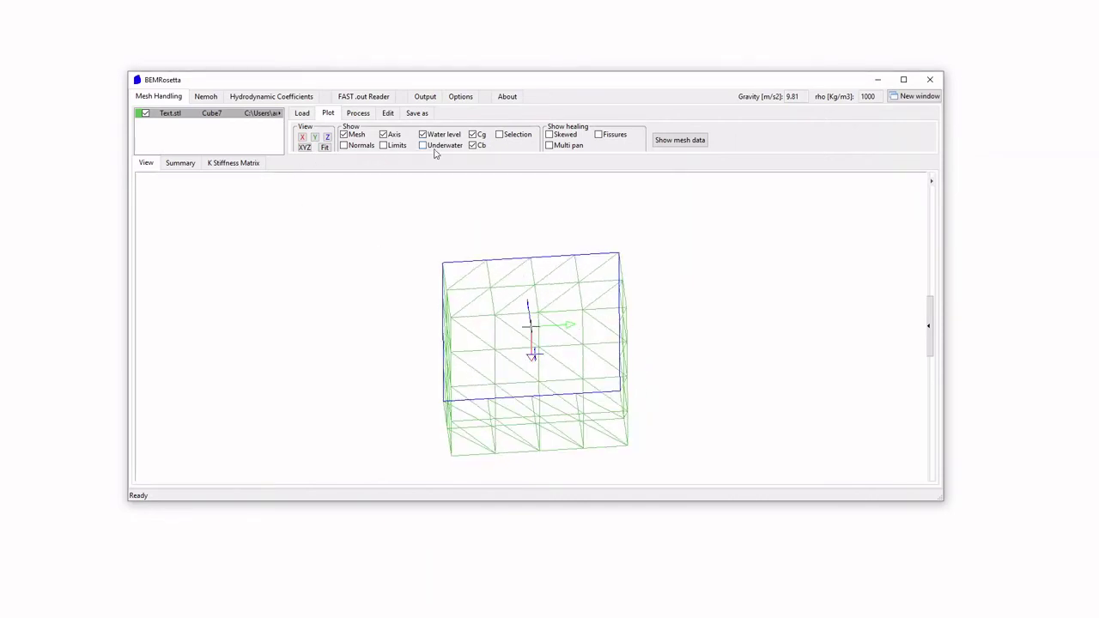
pyautogui.moveTo(501, 326); pyautogui.dragTo(518, 254)
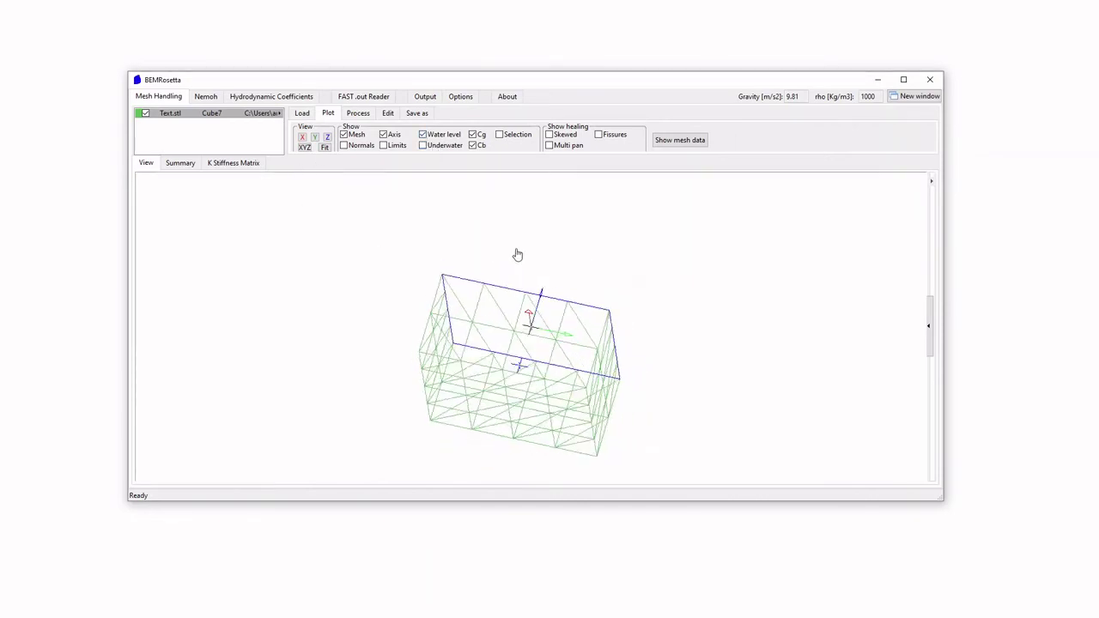
# Turn on panel Normals and orbit the Cube7 mesh to check they point outward
pyautogui.click(344, 146)
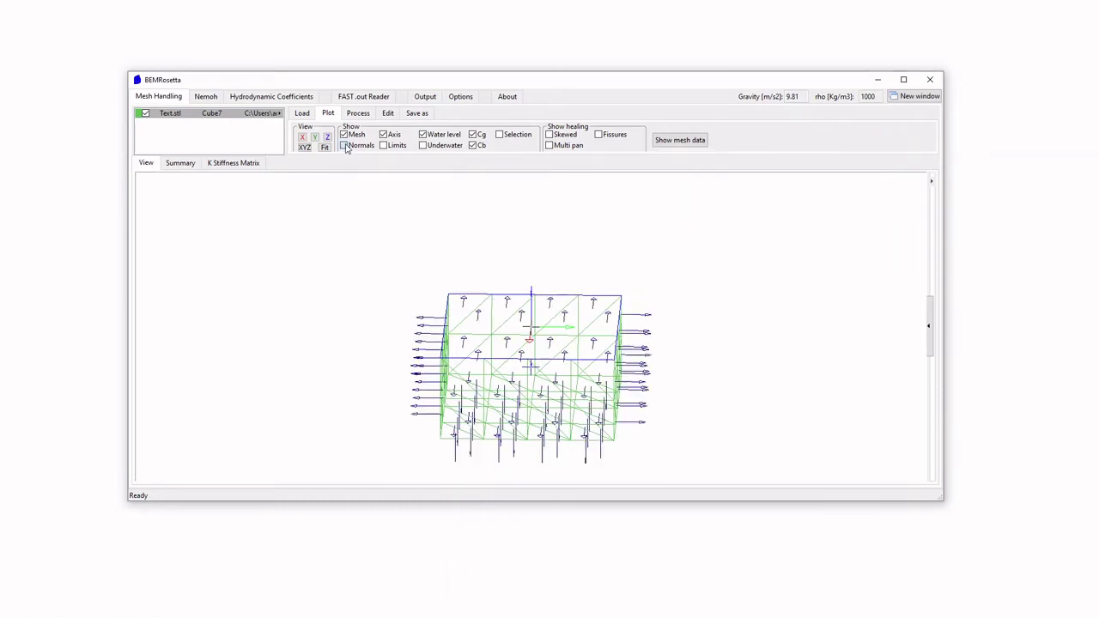
pyautogui.moveTo(565, 314); pyautogui.dragTo(620, 292)
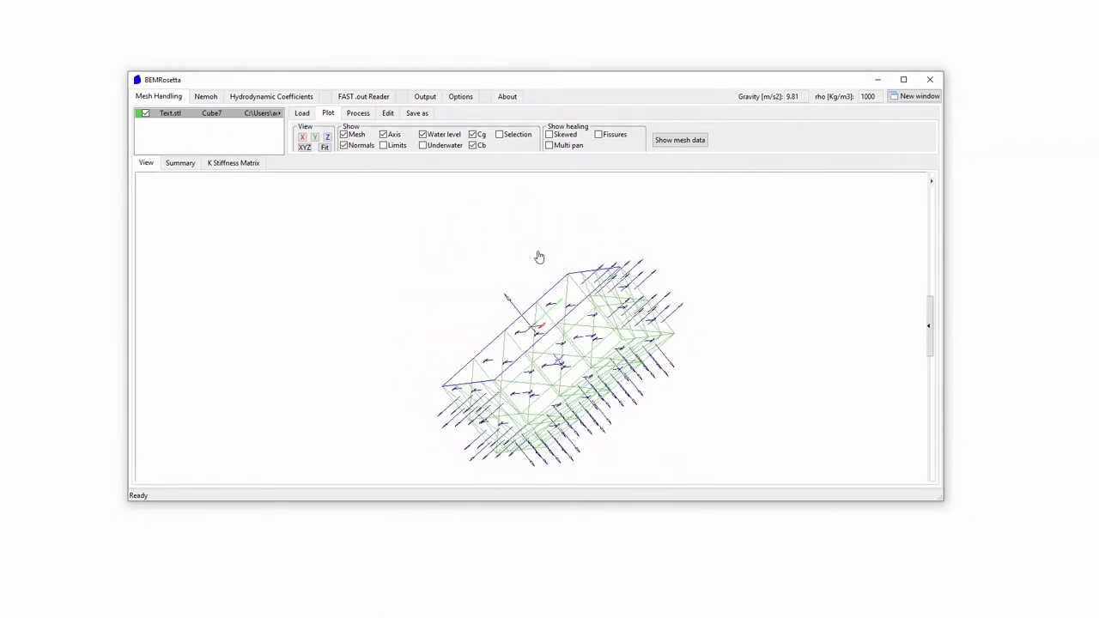
pyautogui.moveTo(538, 256); pyautogui.dragTo(558, 292)
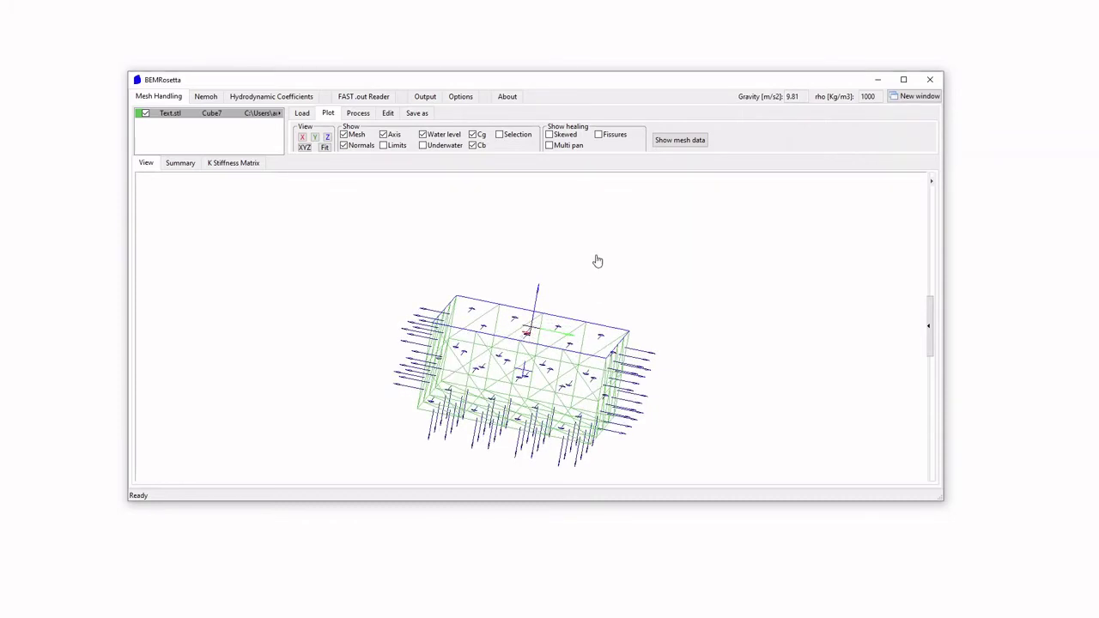
pyautogui.moveTo(532, 248); pyautogui.dragTo(515, 315)
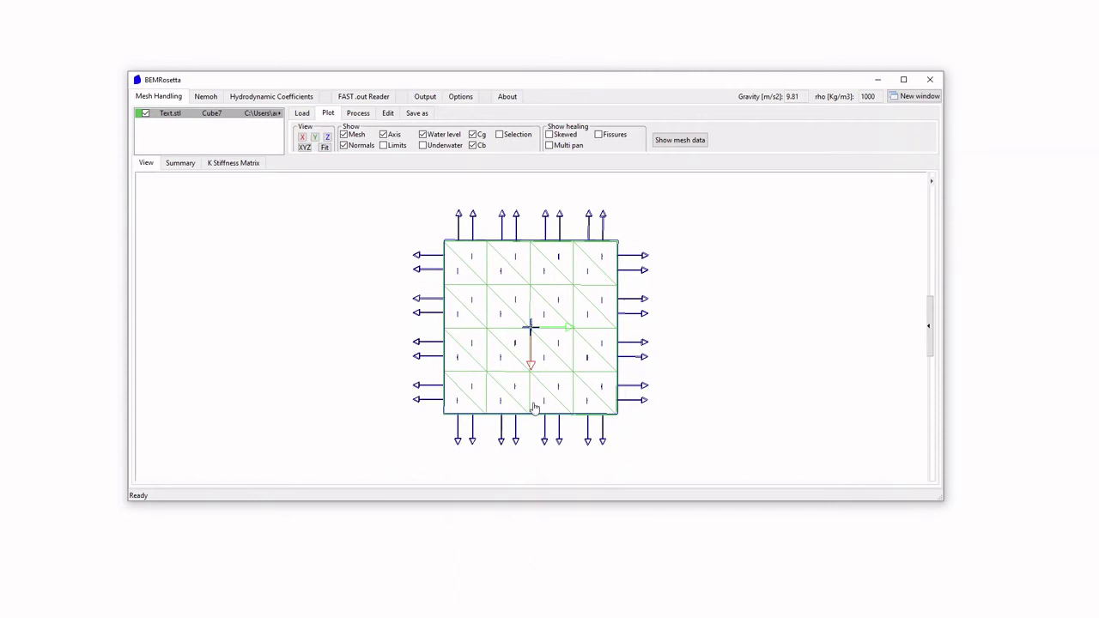
pyautogui.moveTo(537, 423); pyautogui.dragTo(540, 341)
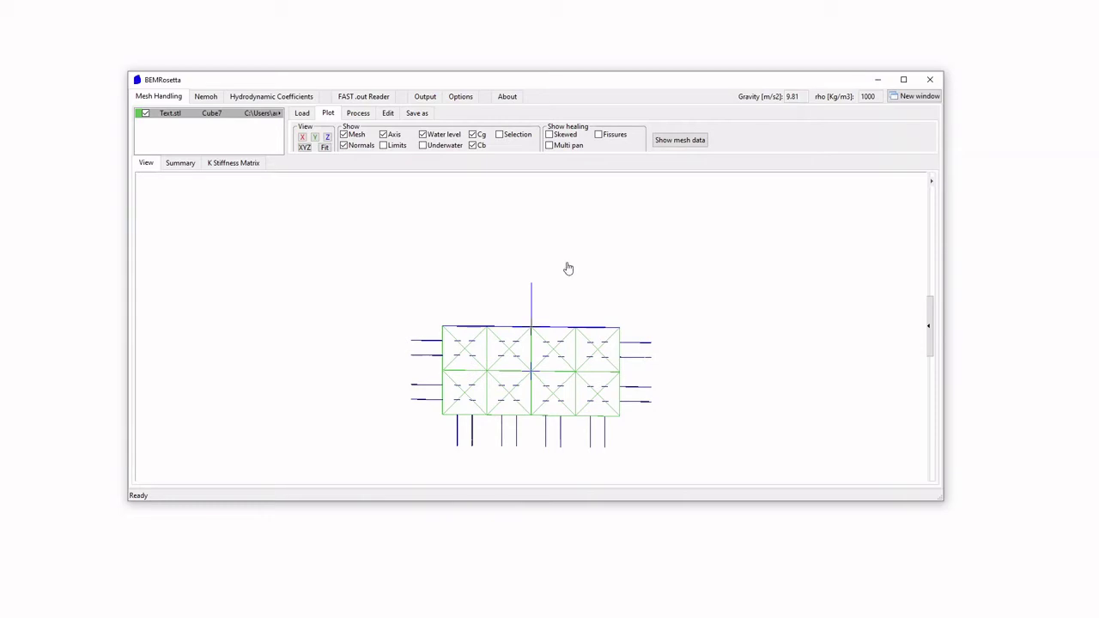
pyautogui.moveTo(572, 264); pyautogui.dragTo(544, 338)
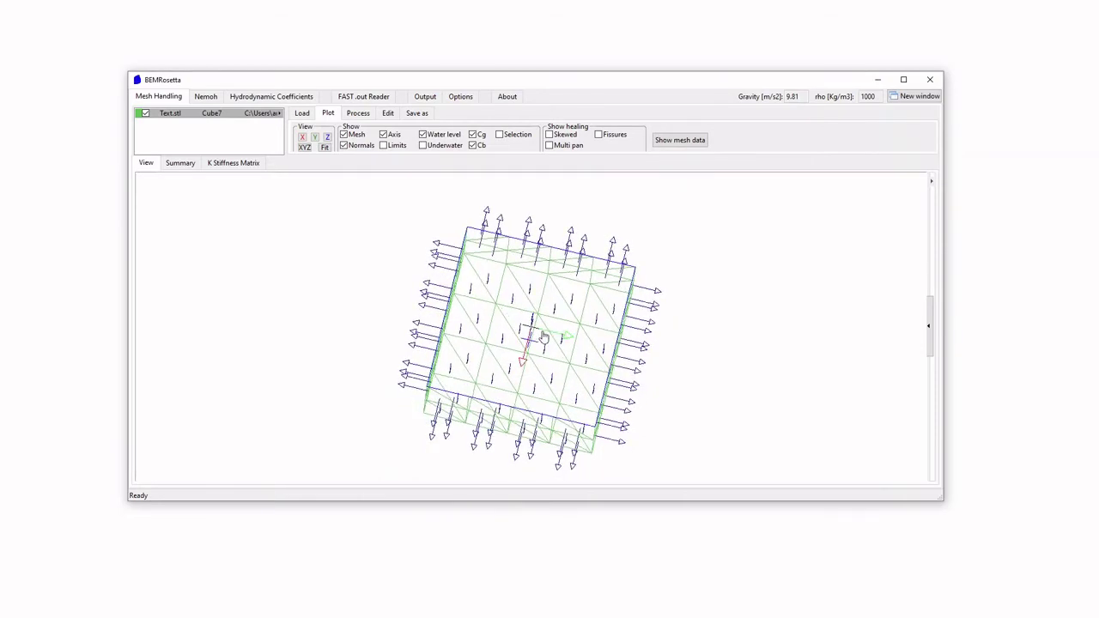
# Show Cube7's panel and node tables and highlight the first panels in the plot
pyautogui.click(359, 113)
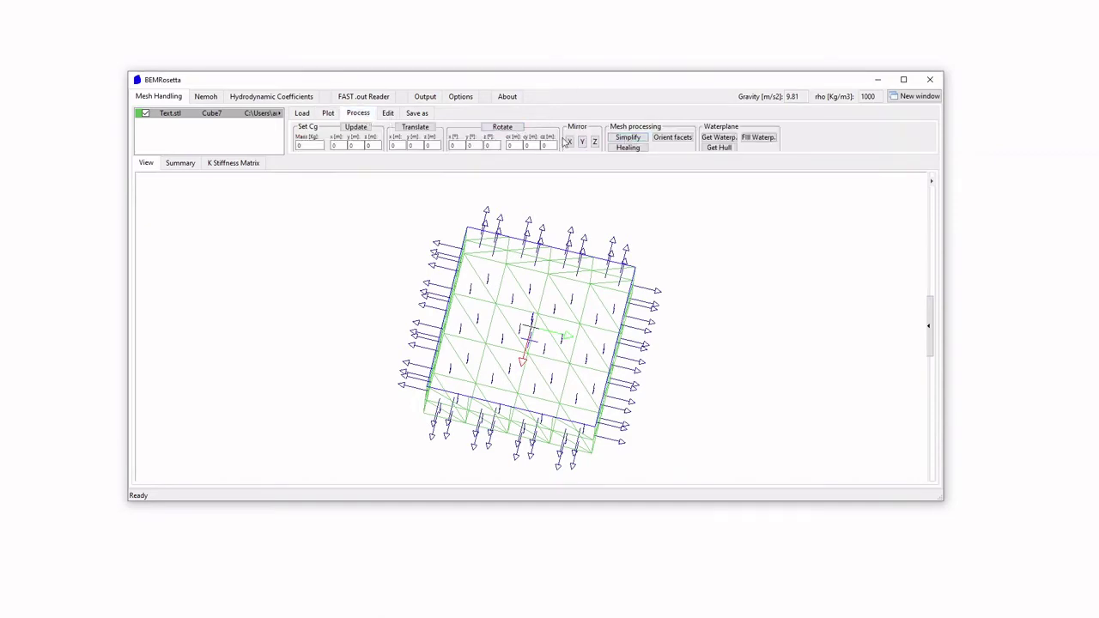
pyautogui.click(306, 115)
pyautogui.click(329, 115)
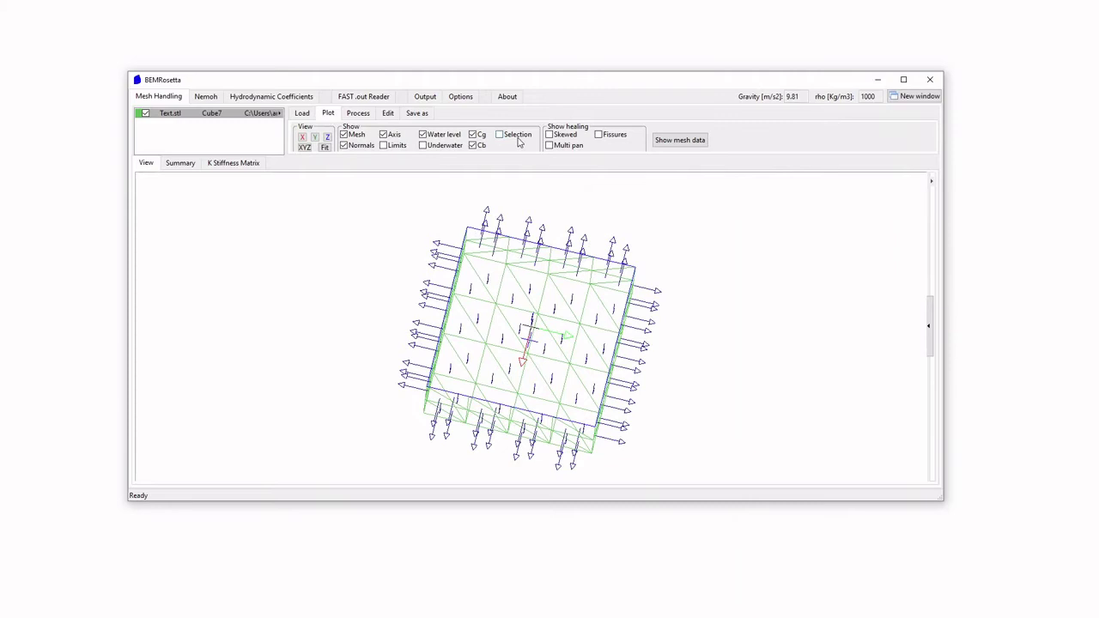
pyautogui.click(679, 140)
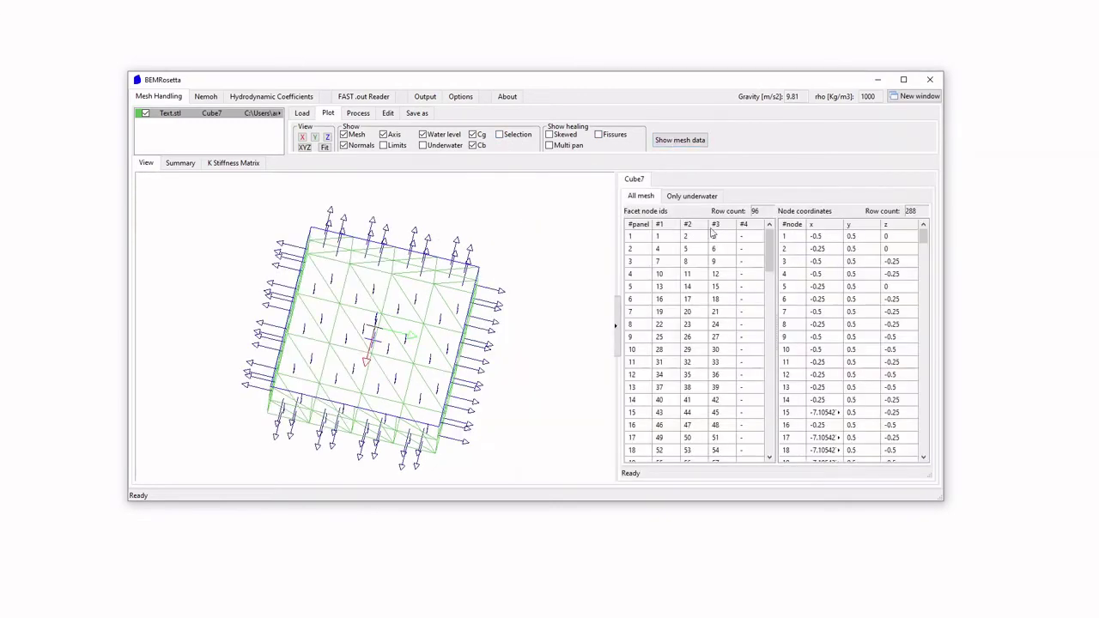
pyautogui.moveTo(410, 360); pyautogui.dragTo(498, 352)
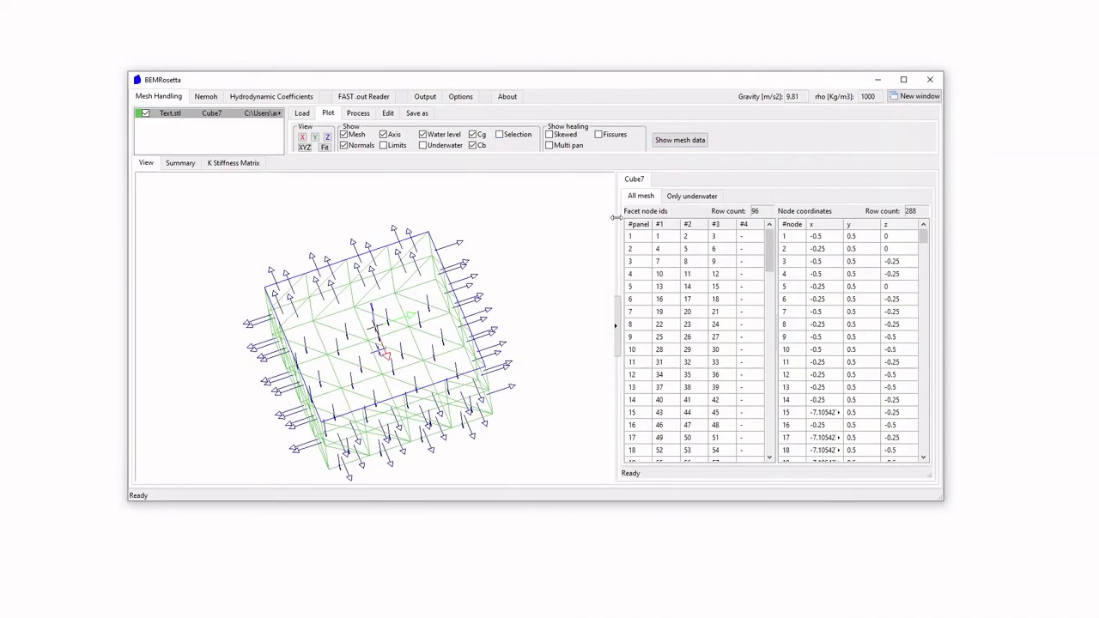
pyautogui.click(647, 241)
pyautogui.press('Down')
pyautogui.press('Down')
pyautogui.press('Down')
pyautogui.press('Down')
pyautogui.press('Down')
pyautogui.press('Down')
pyautogui.press('Down')
pyautogui.press('Down')
pyautogui.press('Down')
pyautogui.press('Down')
pyautogui.press('Down')
pyautogui.press('Down')
pyautogui.press('Down')
pyautogui.press('Down')
pyautogui.press('Down')
pyautogui.press('Down')
pyautogui.press('Down')
pyautogui.press('Down')
pyautogui.press('Down')
pyautogui.press('Down')
pyautogui.press('Down')
pyautogui.press('Down')
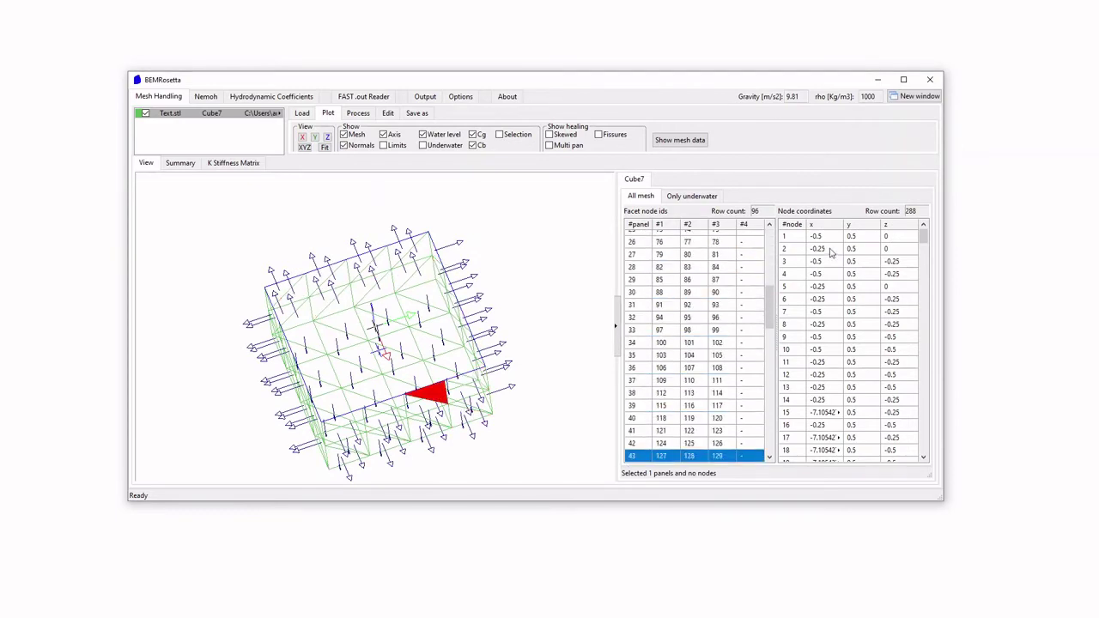
# Step through the 288 node coordinates and rearrange the table and plot view
pyautogui.click(790, 239)
pyautogui.press('Down')
pyautogui.press('Down')
pyautogui.press('Down')
pyautogui.press('Down')
pyautogui.press('Down')
pyautogui.press('Down')
pyautogui.press('Down')
pyautogui.press('Down')
pyautogui.press('Down')
pyautogui.press('Down')
pyautogui.press('Down')
pyautogui.press('Down')
pyautogui.press('Down')
pyautogui.press('Down')
pyautogui.press('Down')
pyautogui.press('Down')
pyautogui.press('Down')
pyautogui.press('Down')
pyautogui.press('Down')
pyautogui.press('Down')
pyautogui.press('Down')
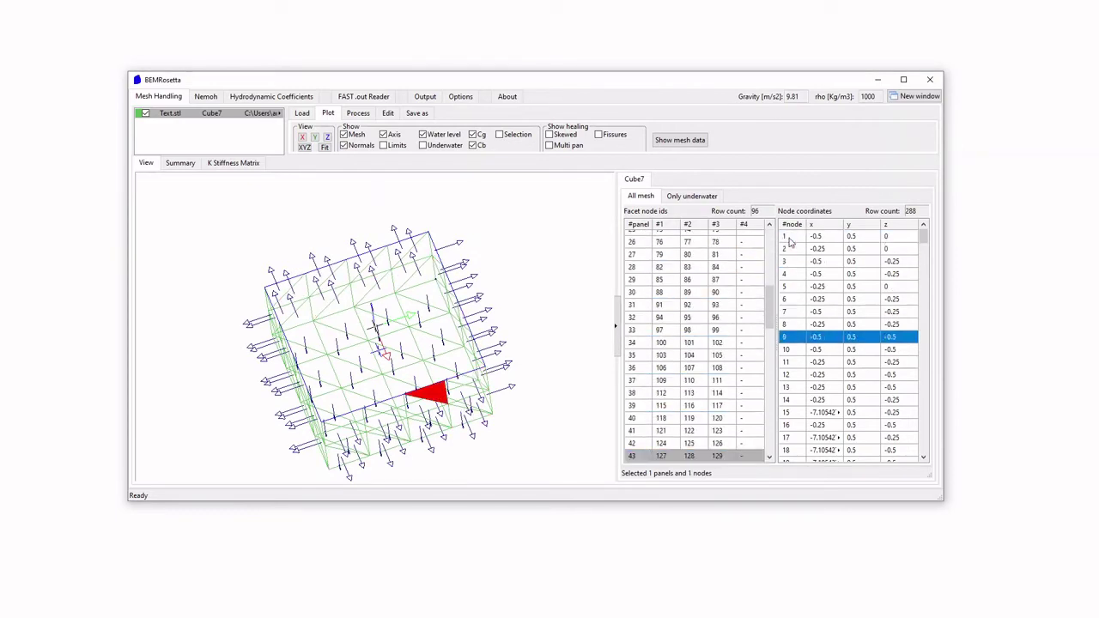
pyautogui.press('Down')
pyautogui.press('Down')
pyautogui.press('Down')
pyautogui.press('Down')
pyautogui.press('Down')
pyautogui.press('Down')
pyautogui.press('Down')
pyautogui.press('Down')
pyautogui.press('Down')
pyautogui.press('Down')
pyautogui.press('Down')
pyautogui.press('Down')
pyautogui.press('Down')
pyautogui.press('Down')
pyautogui.press('Down')
pyautogui.press('Down')
pyautogui.press('Down')
pyautogui.press('Down')
pyautogui.press('Down')
pyautogui.press('Down')
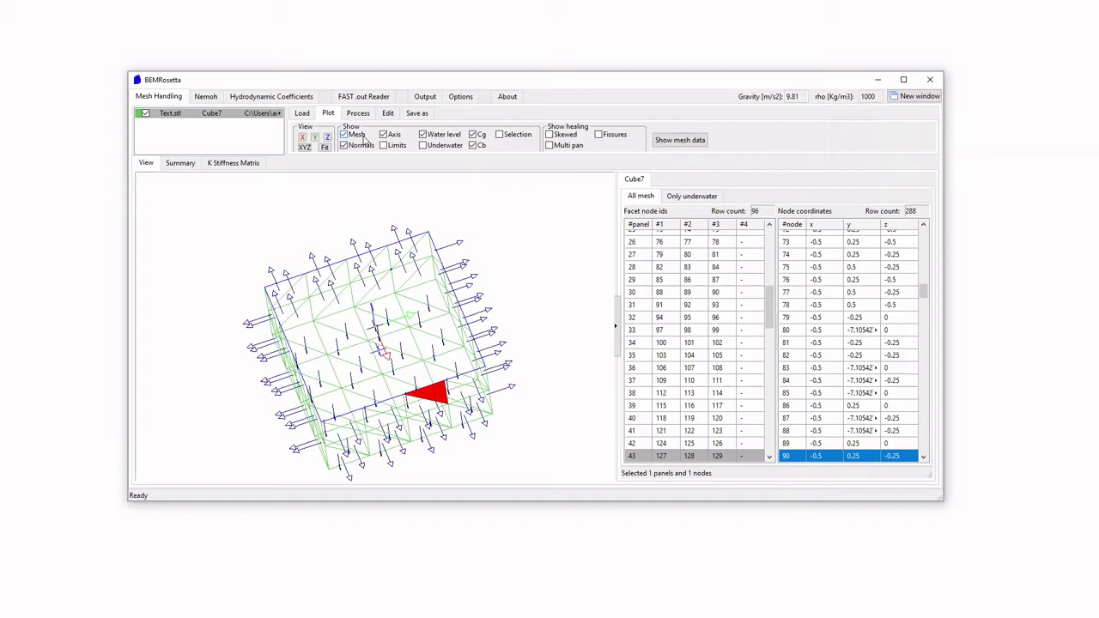
pyautogui.scroll(1, 917, 299)
pyautogui.moveTo(918, 299); pyautogui.dragTo(923, 236)
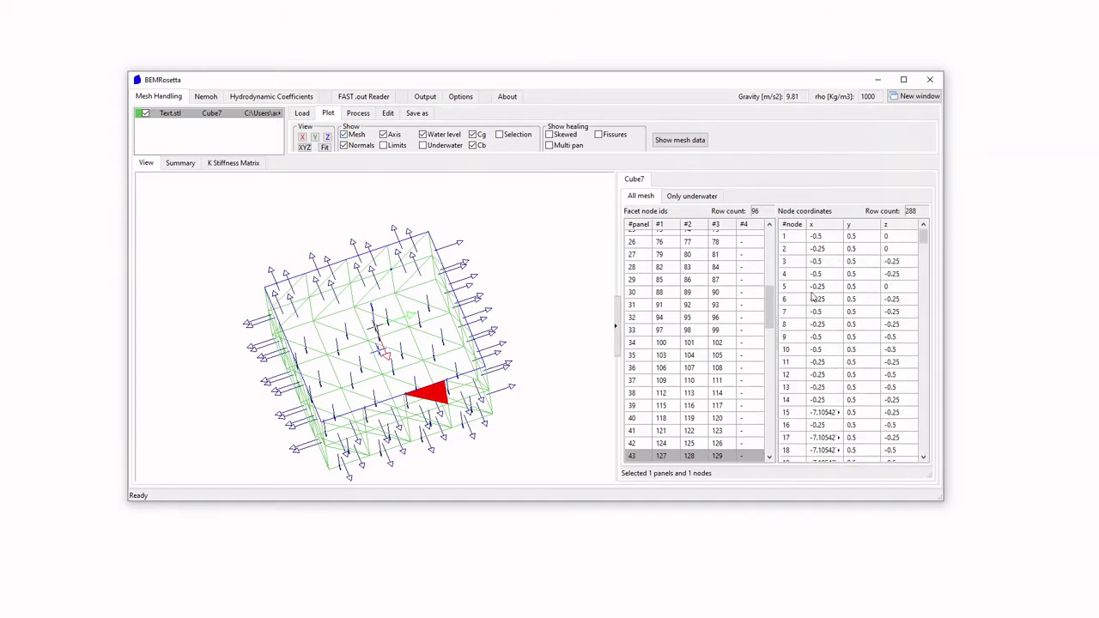
pyautogui.moveTo(771, 295); pyautogui.dragTo(523, 166)
pyautogui.click(357, 113)
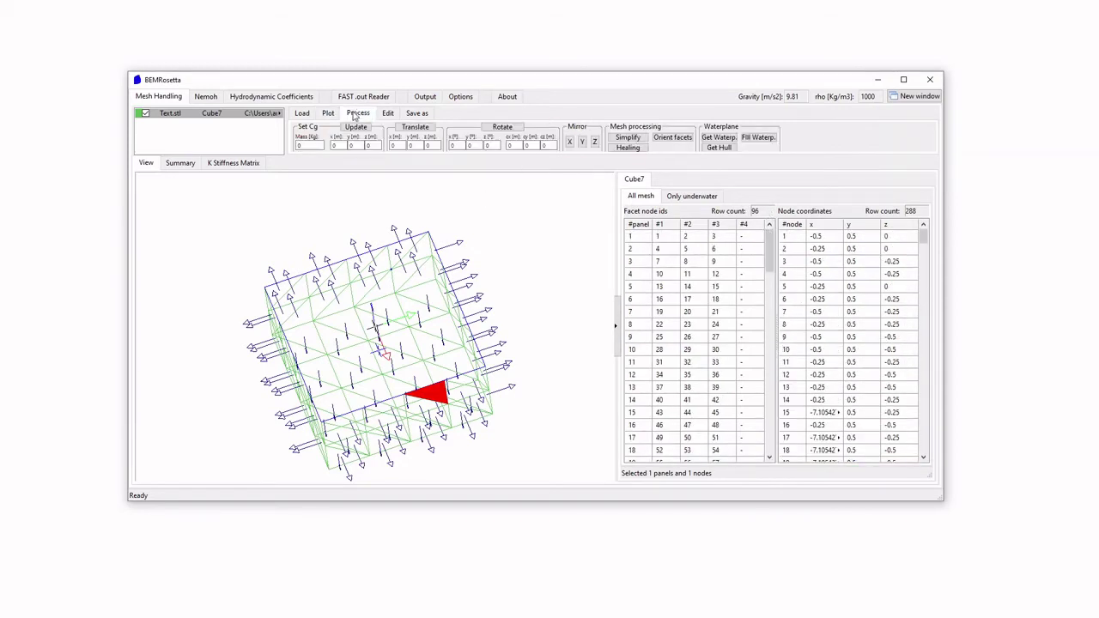
# Simplify the Cube7 mesh, cutting nodes from 288 to 57, and orbit to check it
pyautogui.click(631, 140)
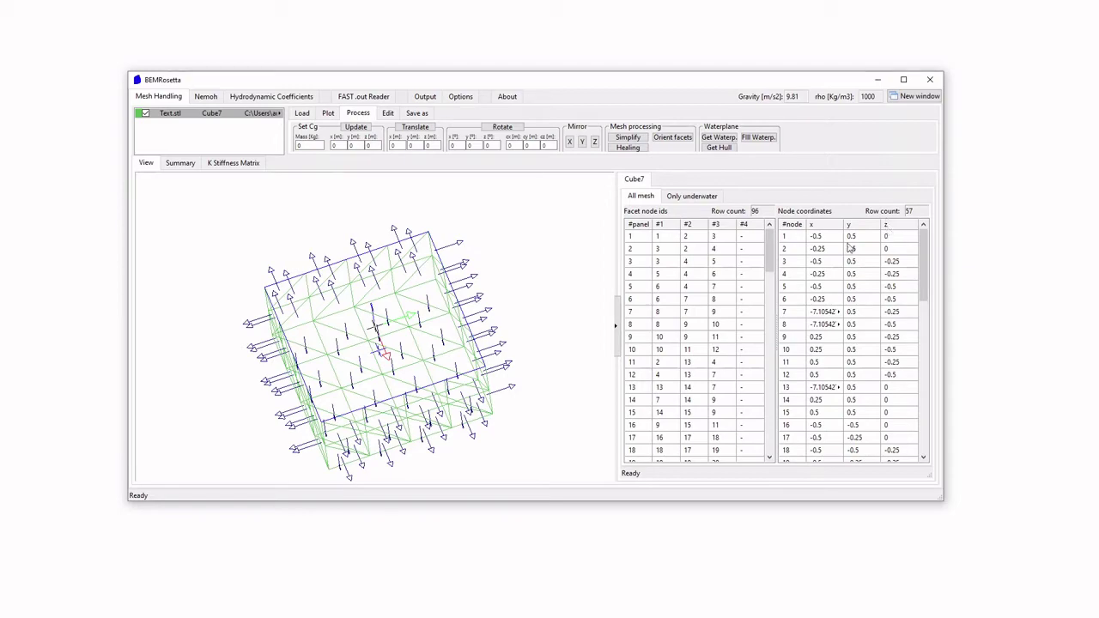
pyautogui.moveTo(242, 289); pyautogui.dragTo(246, 297)
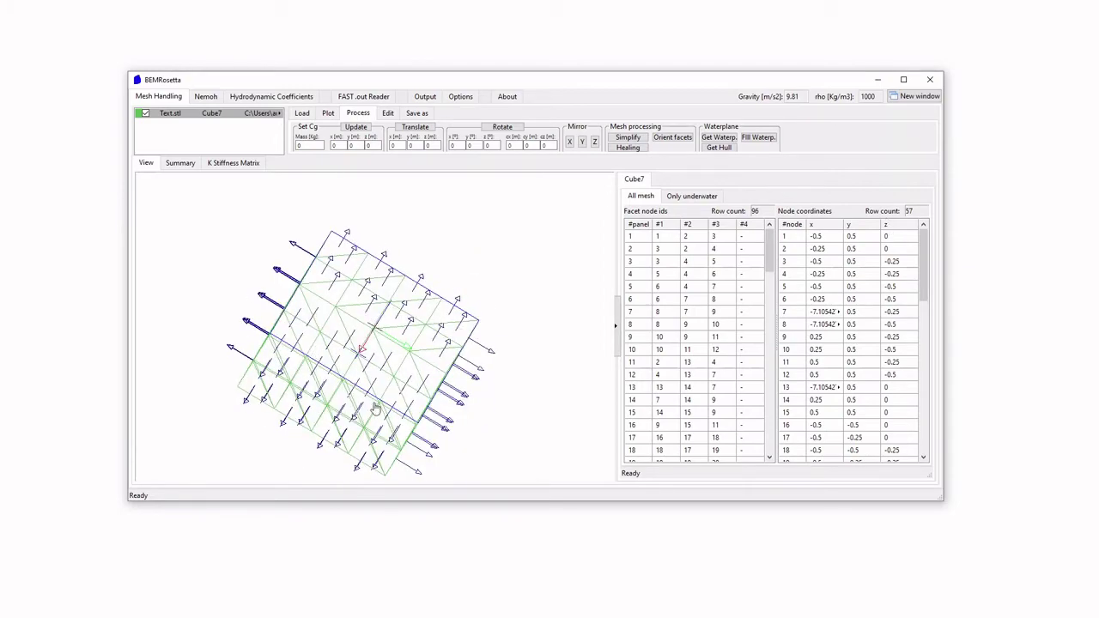
pyautogui.moveTo(375, 409); pyautogui.dragTo(386, 287)
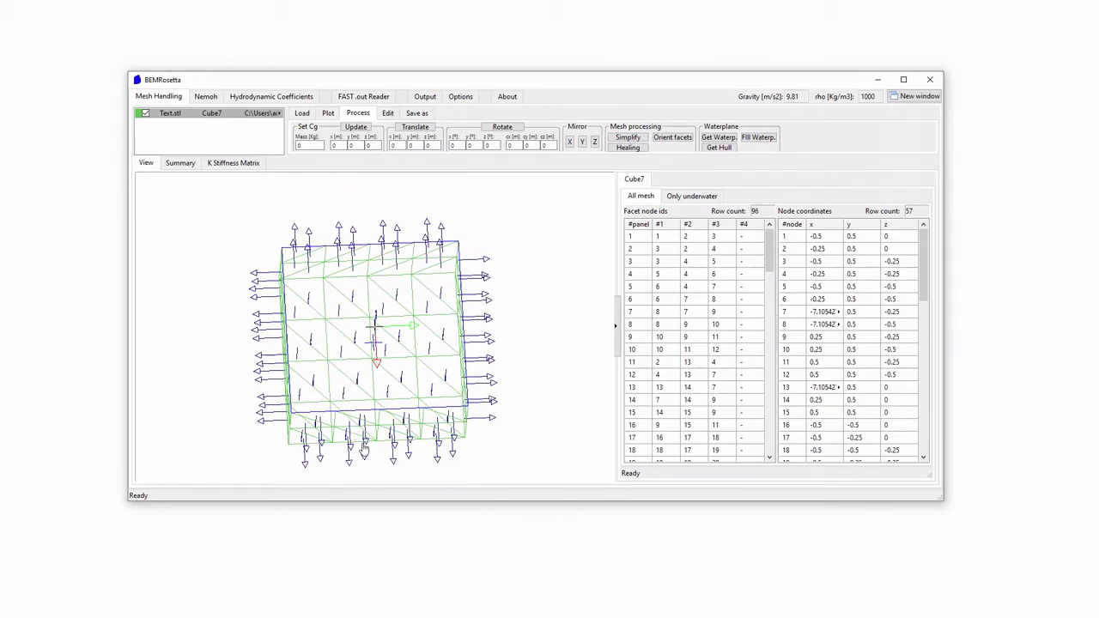
pyautogui.moveTo(364, 452); pyautogui.dragTo(420, 375)
pyautogui.moveTo(348, 306); pyautogui.dragTo(297, 337)
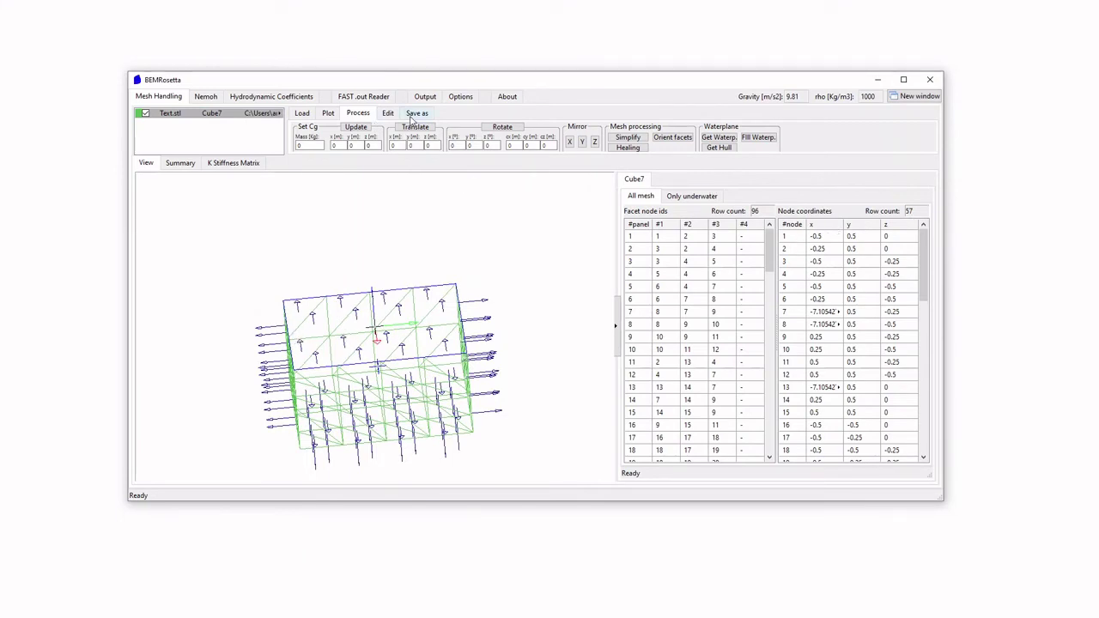
# Set the save path to Cube7\mesh\Cube7.dat in Nemoh .dat format and minimize BEMRosetta
pyautogui.click(416, 114)
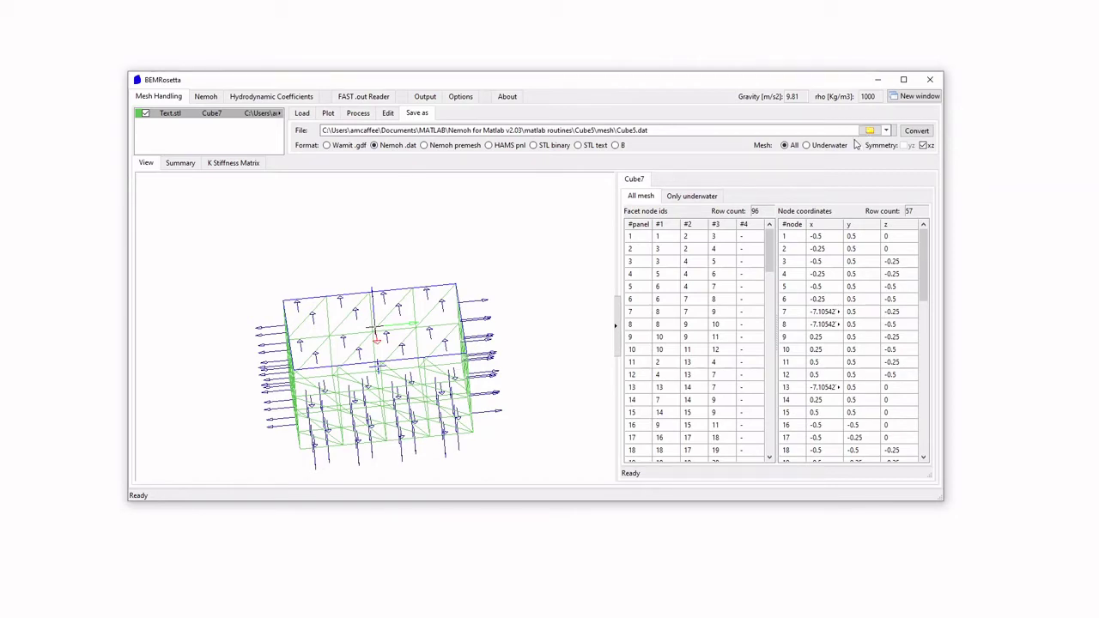
pyautogui.click(870, 131)
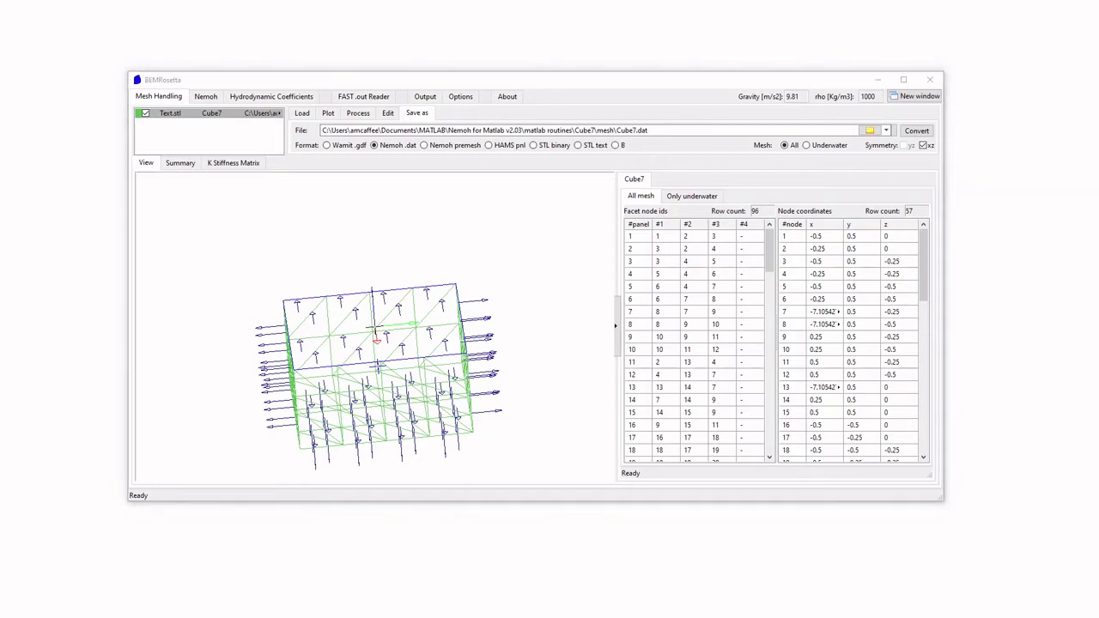
pyautogui.click(879, 82)
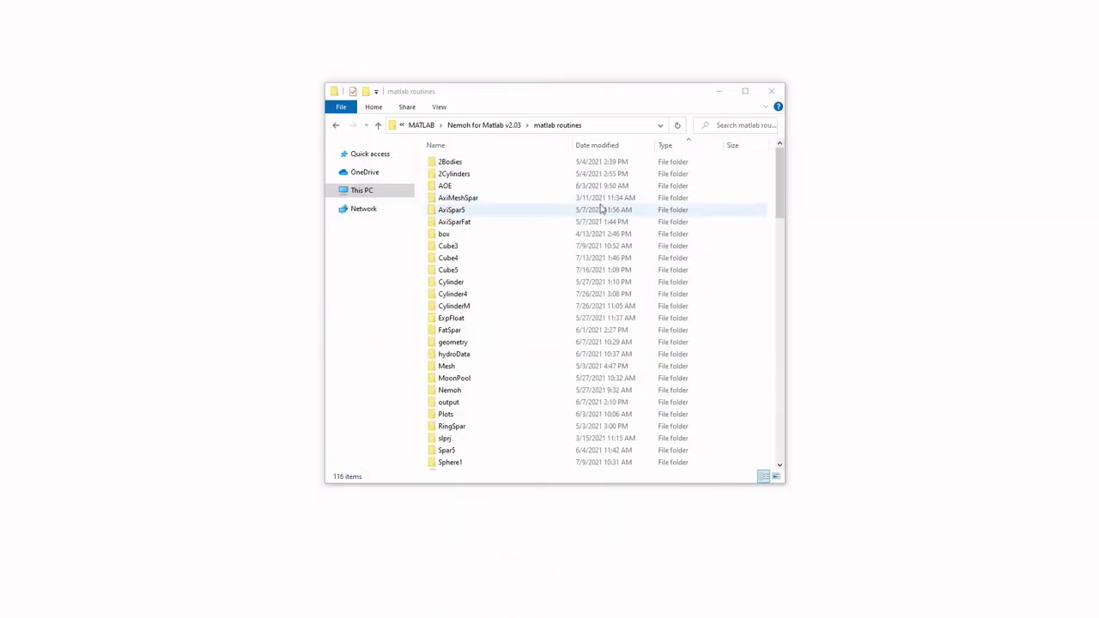
# Create a new folder named Cube7 in matlab routines and open it
pyautogui.moveTo(784, 179); pyautogui.dragTo(784, 247)
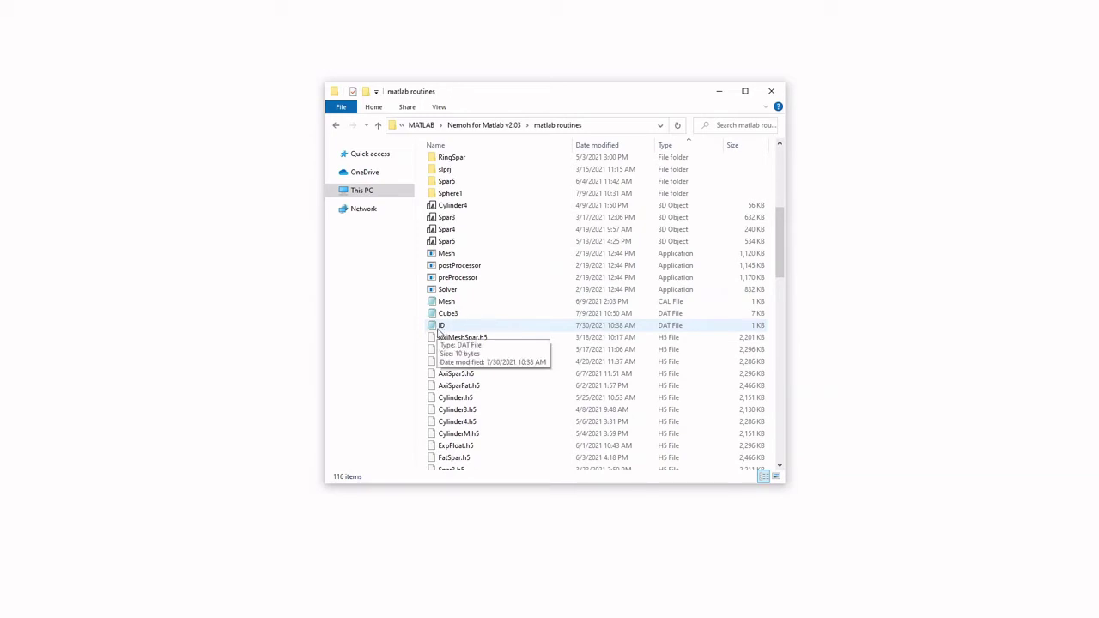
pyautogui.moveTo(785, 269); pyautogui.dragTo(790, 180)
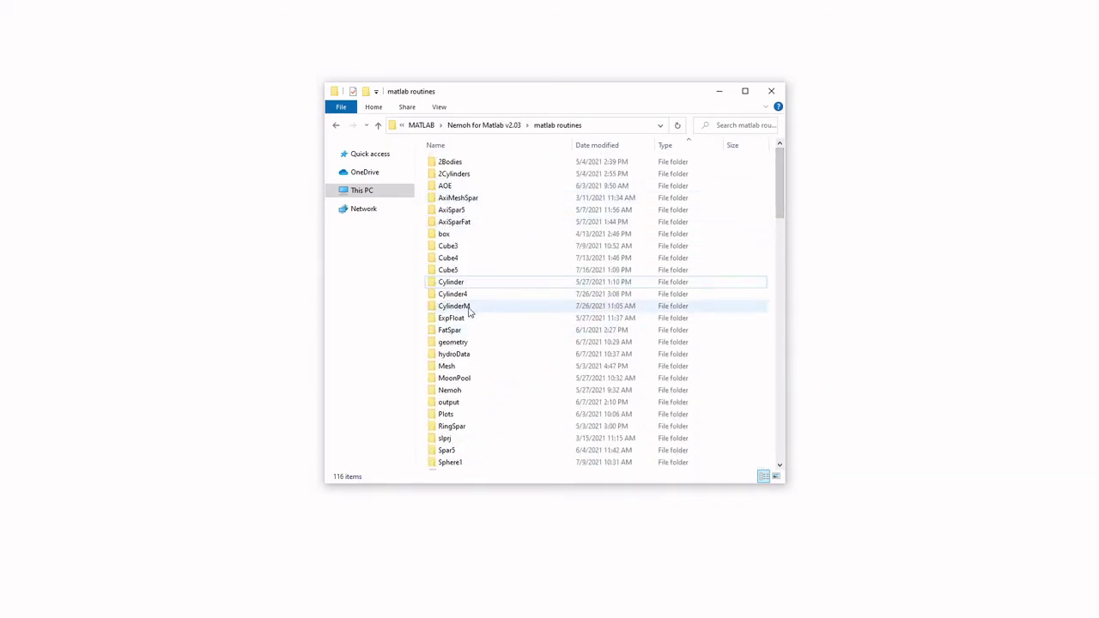
pyautogui.rightClick(422, 258)
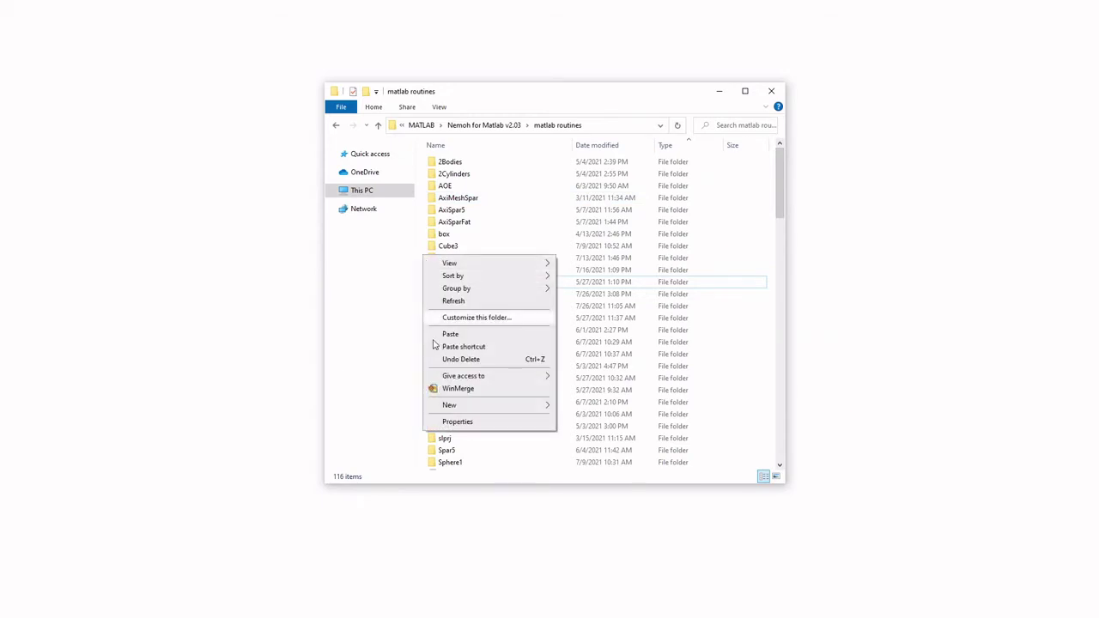
pyautogui.moveTo(546, 413)
pyautogui.click(589, 409)
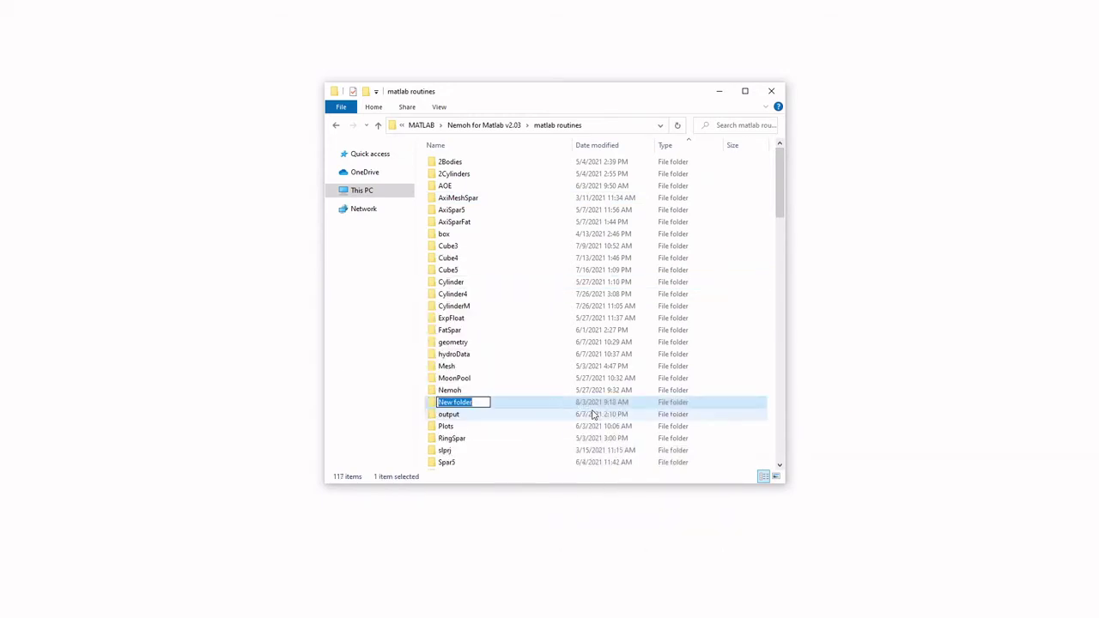
pyautogui.write('C')
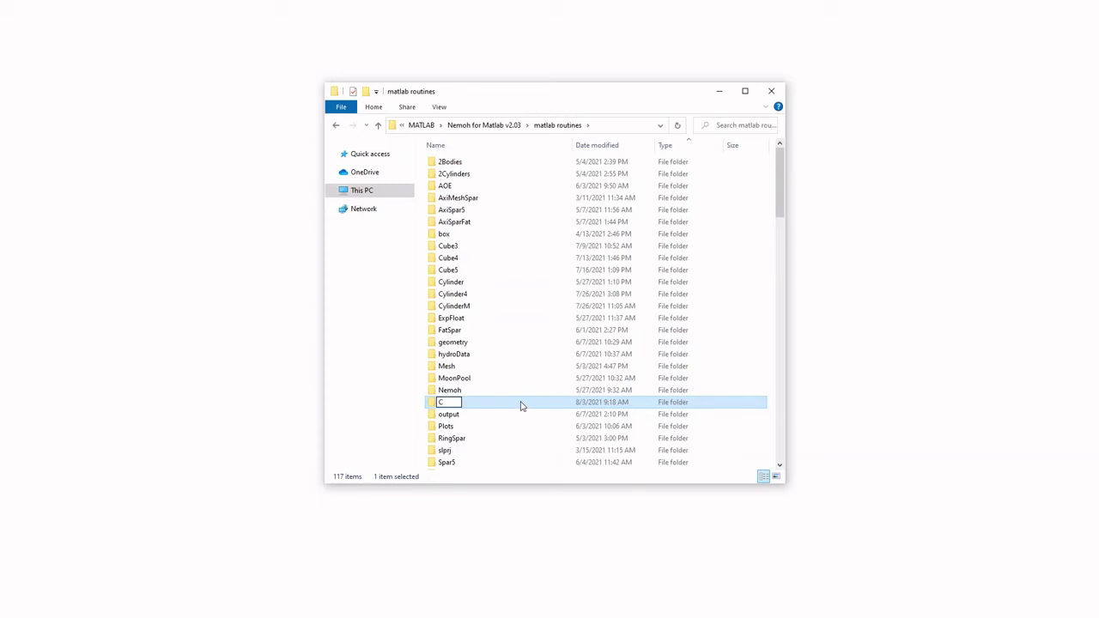
pyautogui.write('ube7')
pyautogui.press('Return')
pyautogui.doubleClick(502, 285)
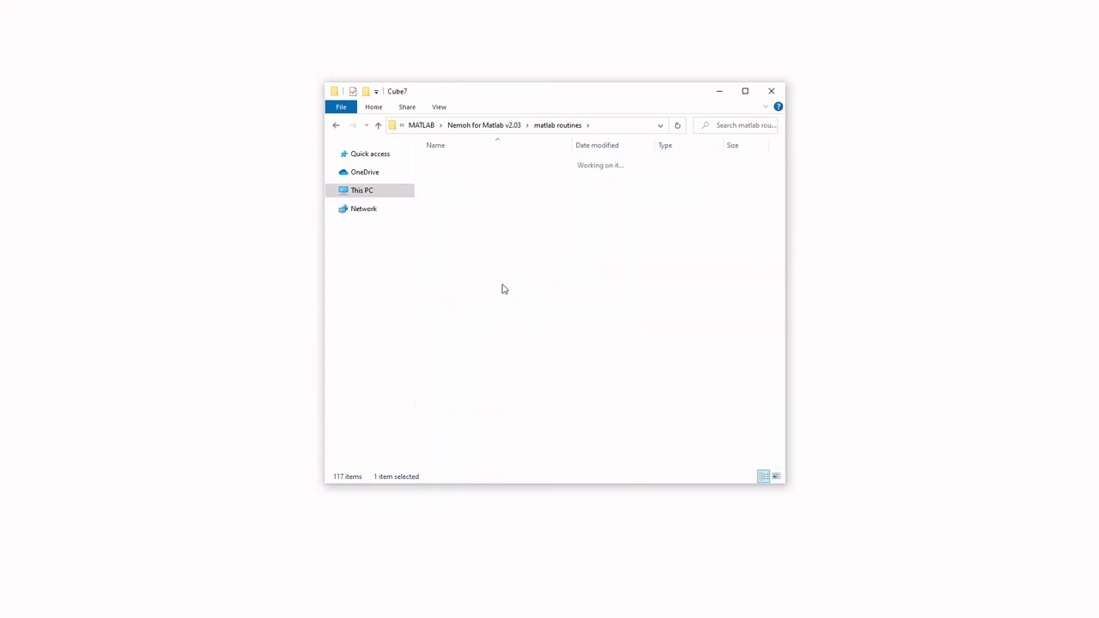
# Add two subfolders inside Cube7 named mesh and results
pyautogui.rightClick(480, 208)
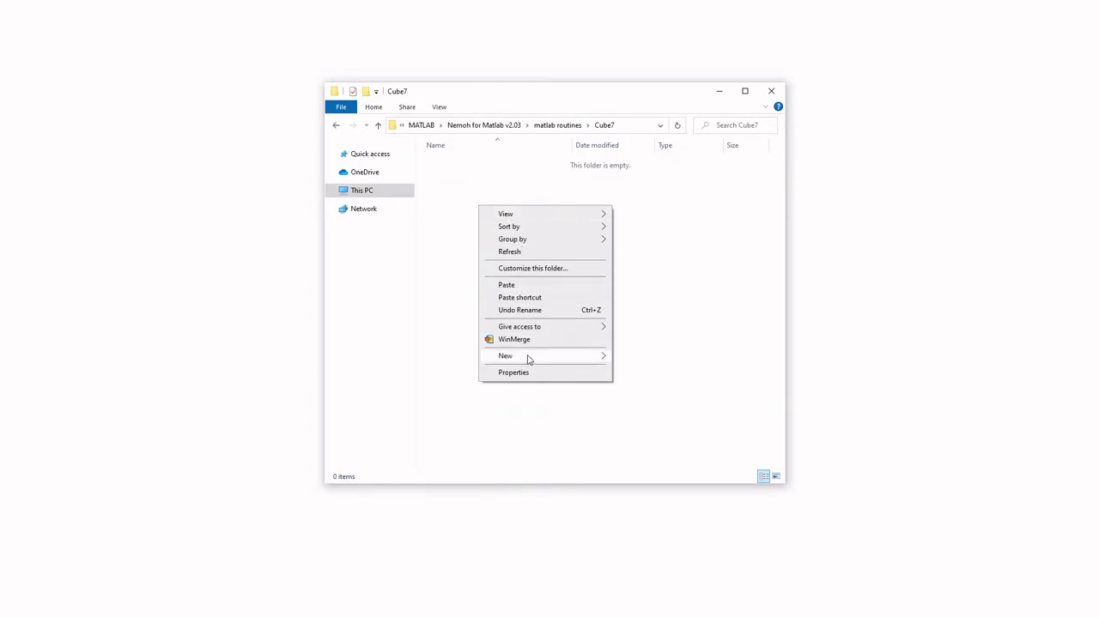
pyautogui.moveTo(528, 360)
pyautogui.click(642, 358)
pyautogui.write('m')
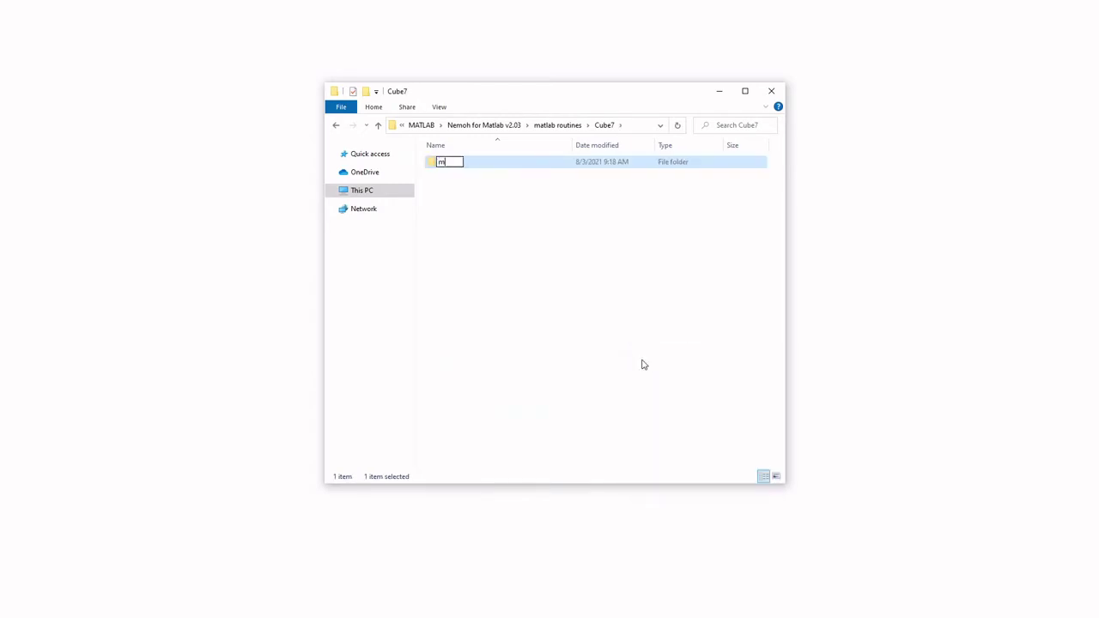
pyautogui.write('esh')
pyautogui.click(542, 292)
pyautogui.rightClick(535, 292)
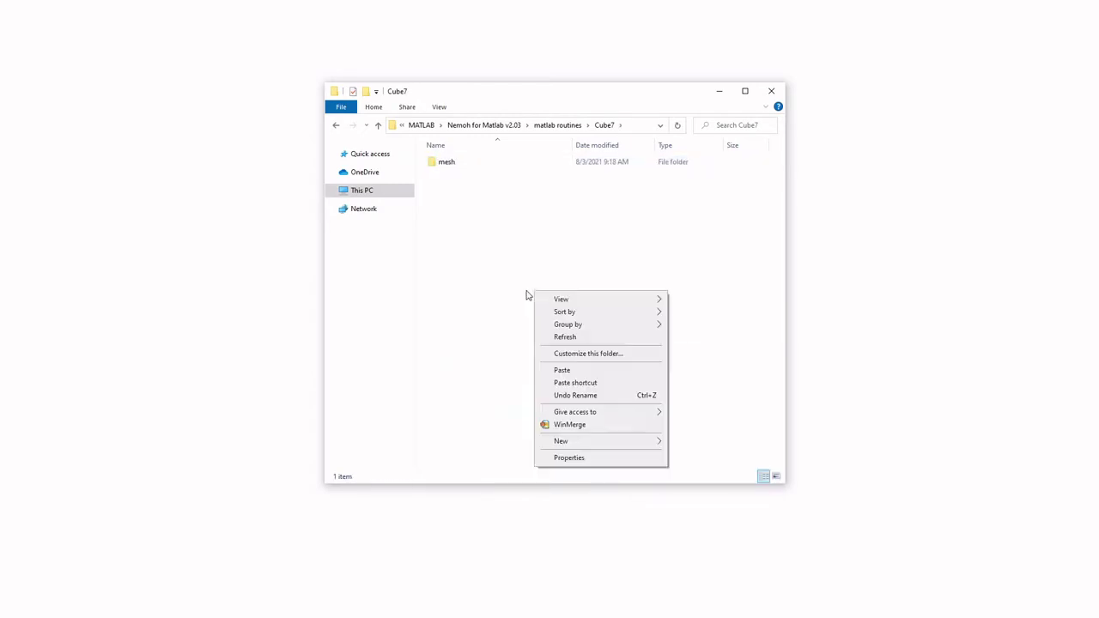
pyautogui.moveTo(605, 443)
pyautogui.click(693, 443)
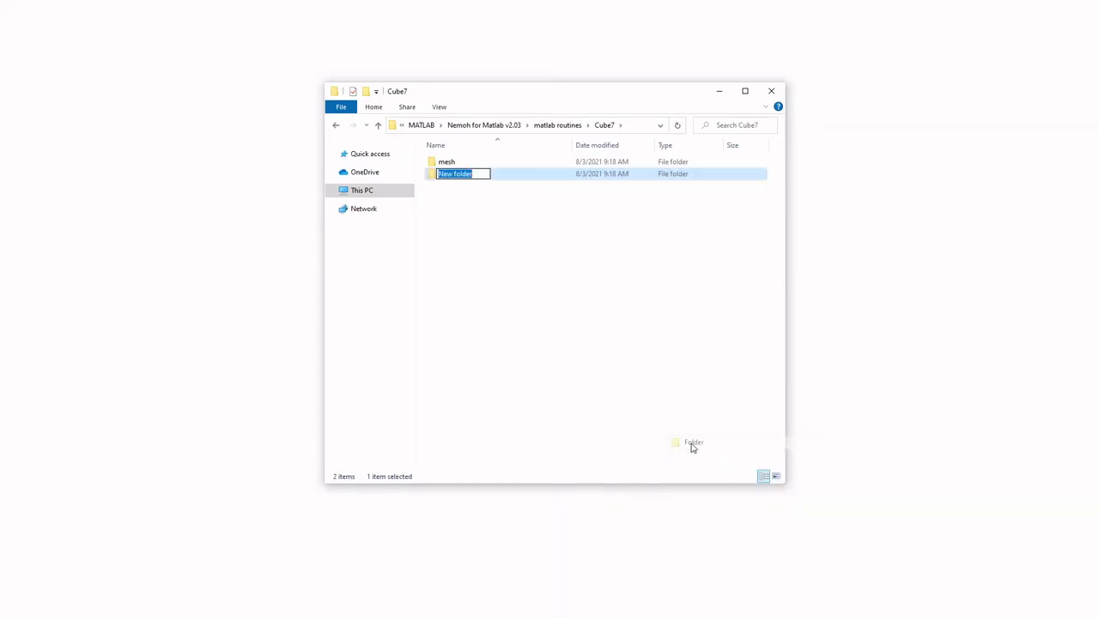
pyautogui.write('results')
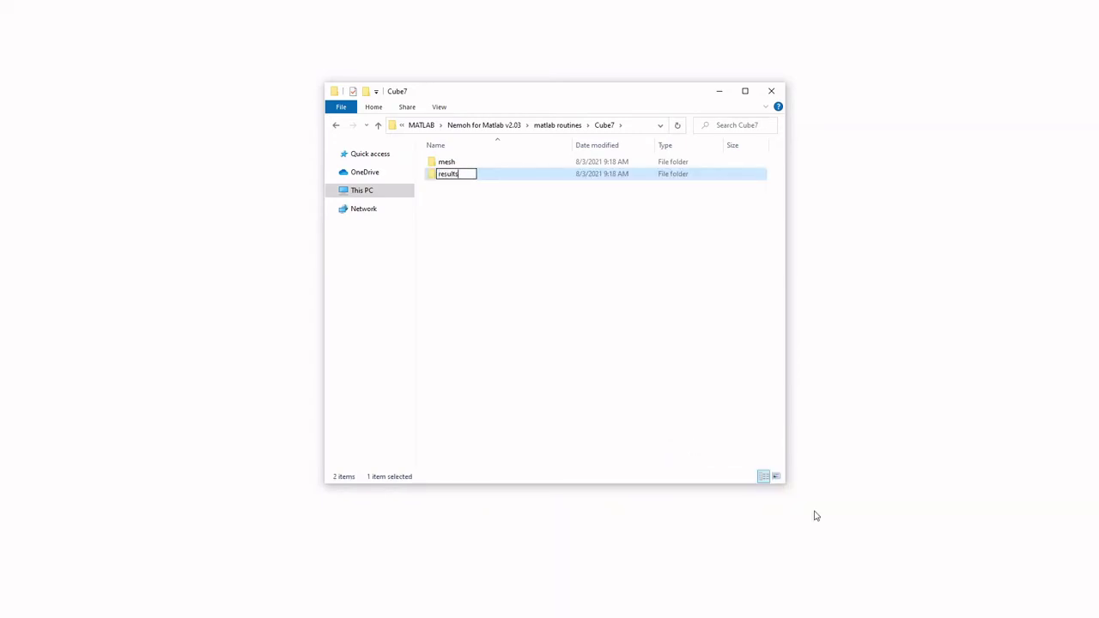
pyautogui.click(559, 261)
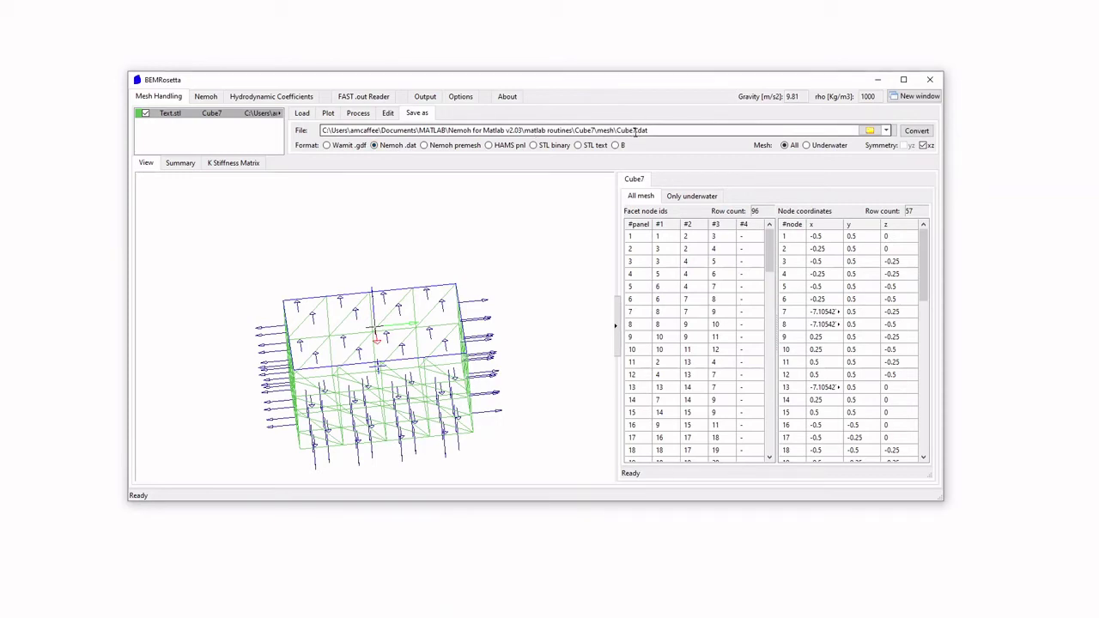
# Correct the export path to Cube7\mesh\Cube7.dat, then minimize BEMRosetta
pyautogui.click(591, 130)
pyautogui.write('7')
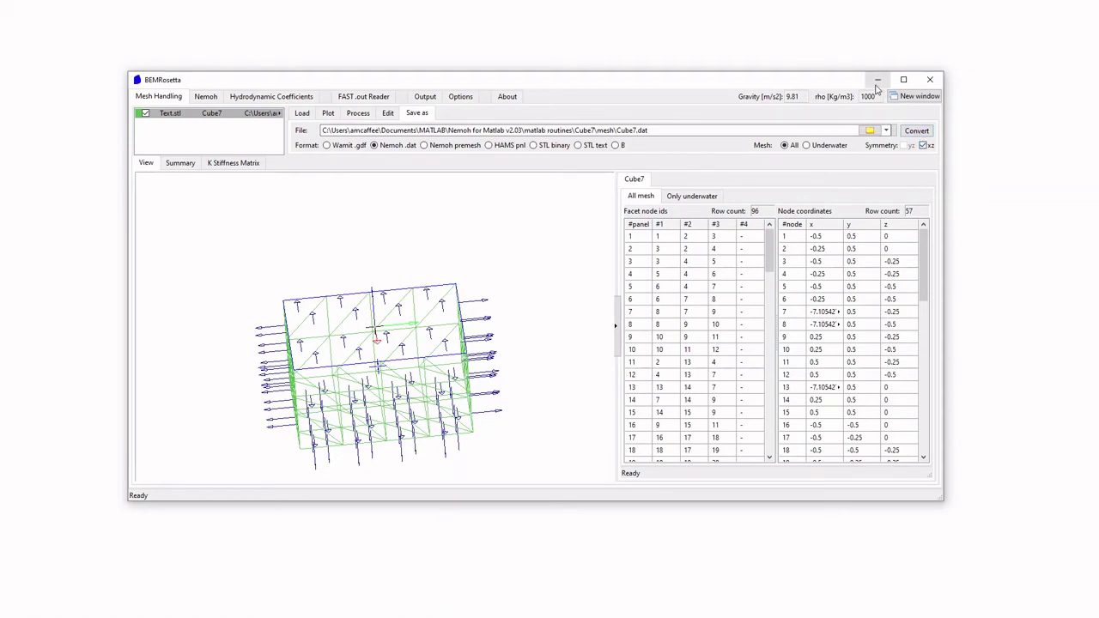
pyautogui.click(876, 79)
# Open the exported Cube7.dat from the mesh folder in Notepad++ and scroll through its contents
pyautogui.click(469, 165)
pyautogui.doubleClick(469, 165)
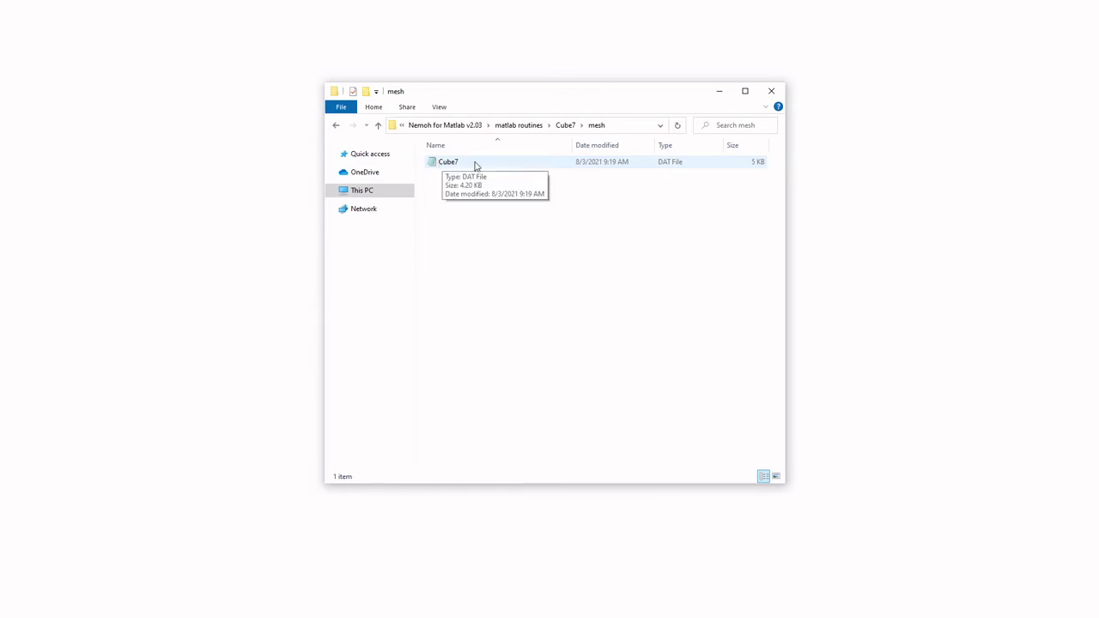
pyautogui.click(477, 163)
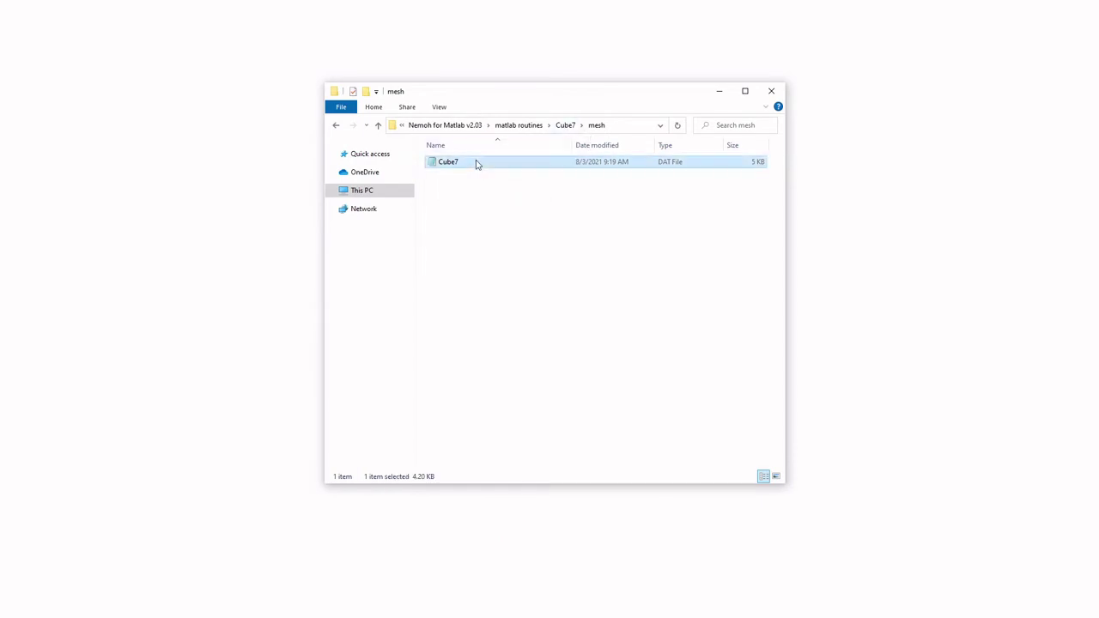
pyautogui.rightClick(477, 163)
pyautogui.click(522, 206)
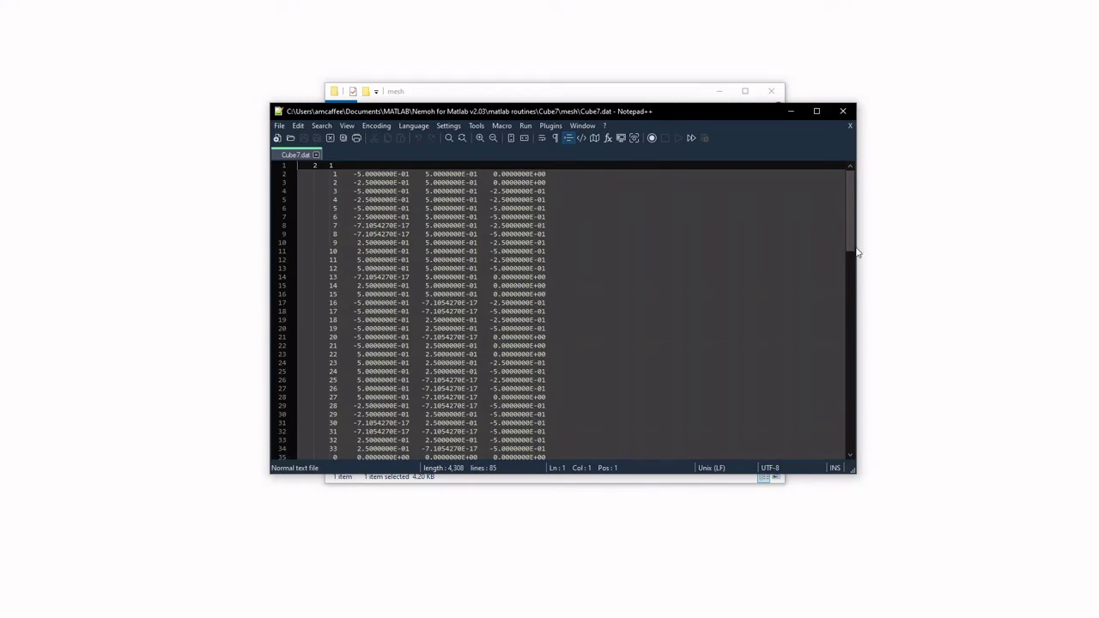
pyautogui.moveTo(856, 251); pyautogui.dragTo(862, 370)
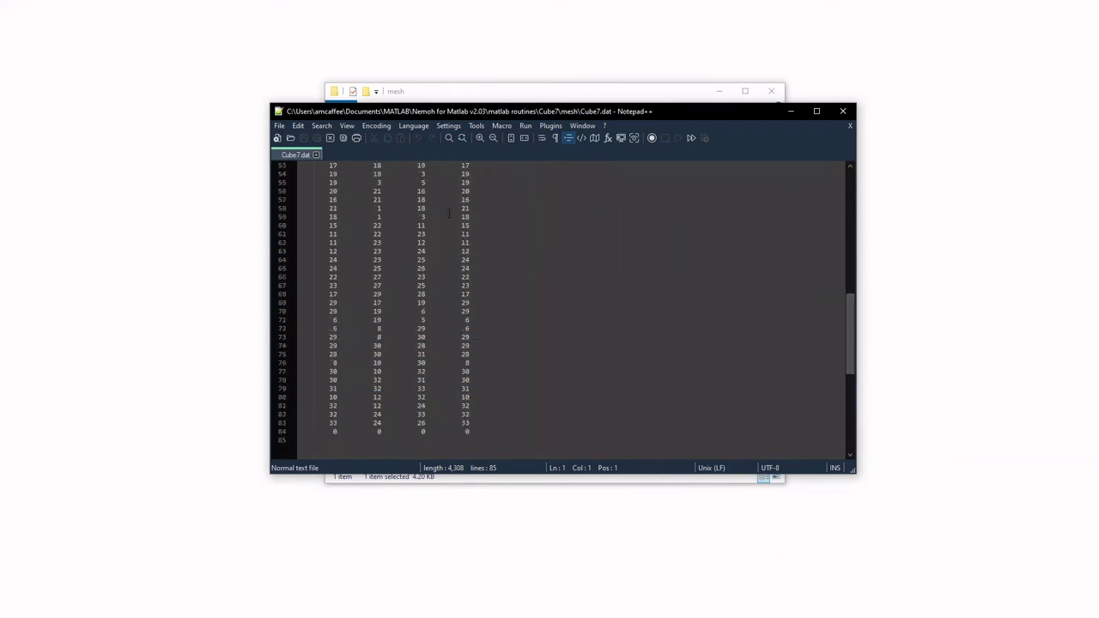
pyautogui.moveTo(856, 312); pyautogui.dragTo(856, 185)
# Go to the Cube5 folder and briefly open its Nemoh.cal in Notepad++
pyautogui.click(796, 113)
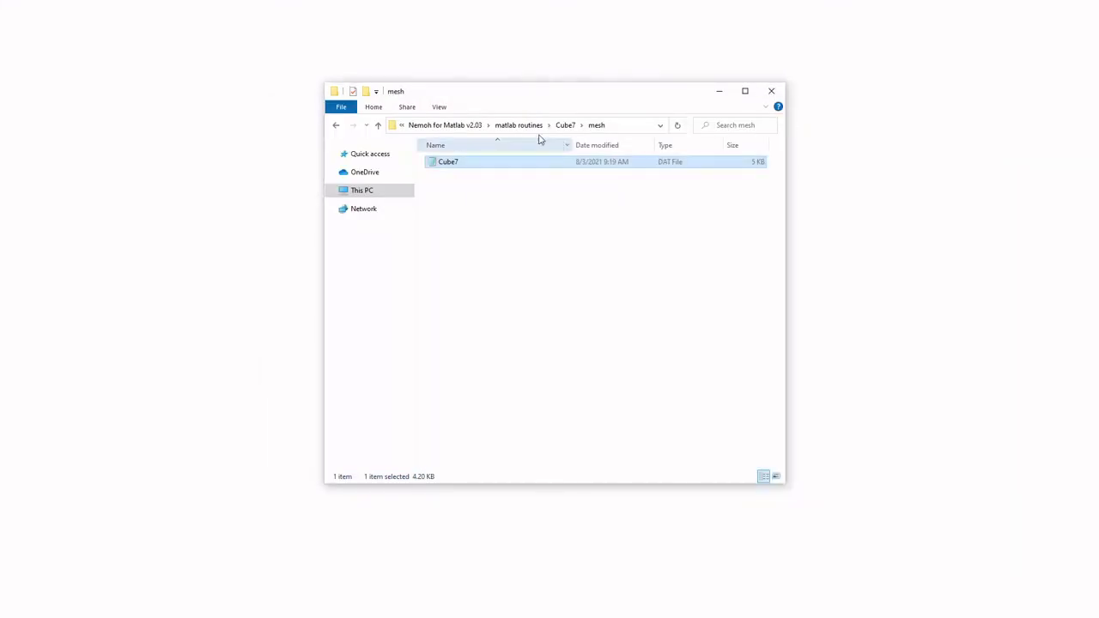
pyautogui.click(565, 127)
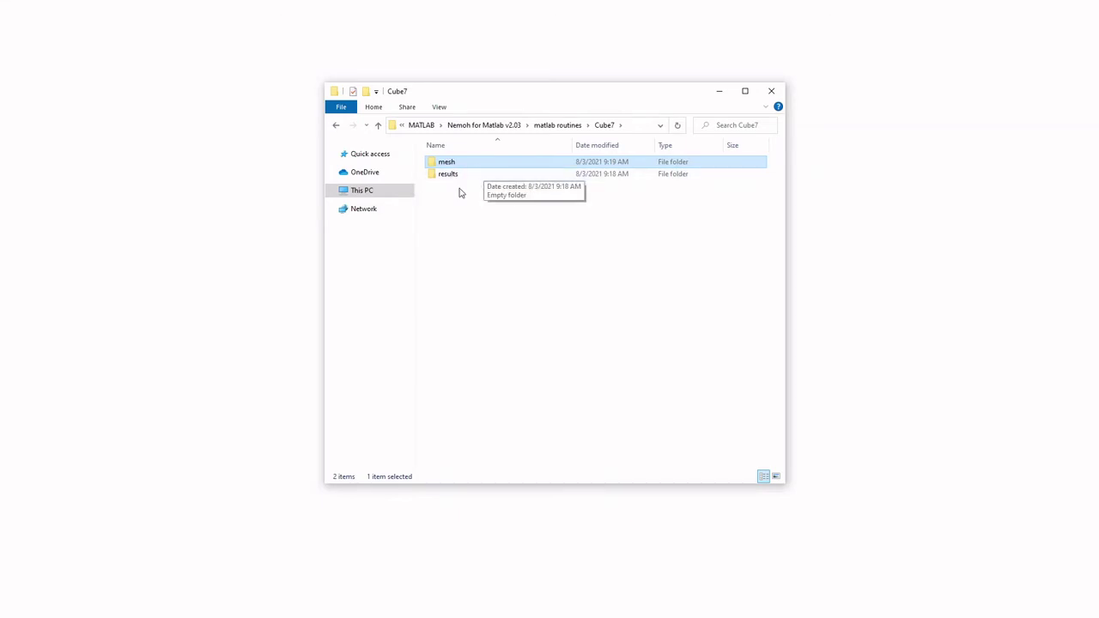
pyautogui.click(566, 128)
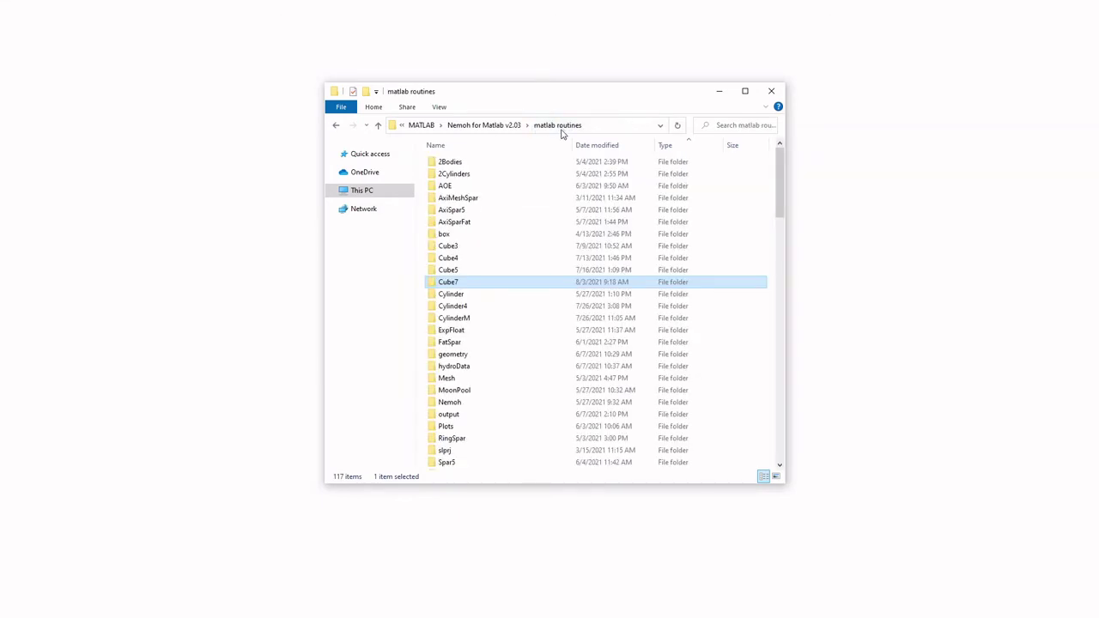
pyautogui.click(461, 271)
pyautogui.doubleClick(461, 273)
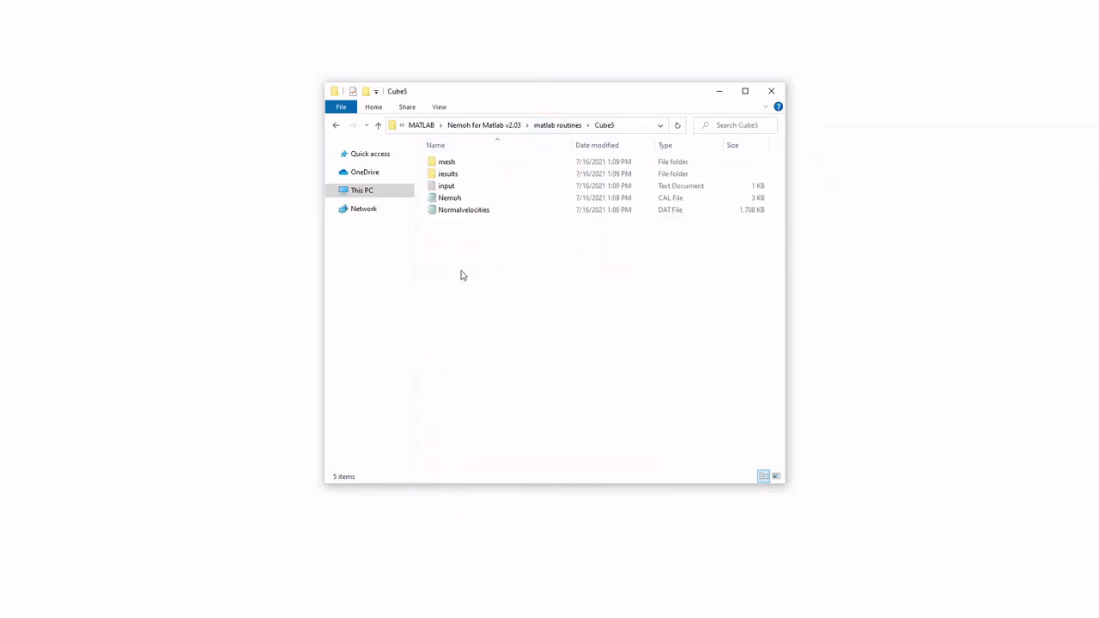
pyautogui.rightClick(462, 201)
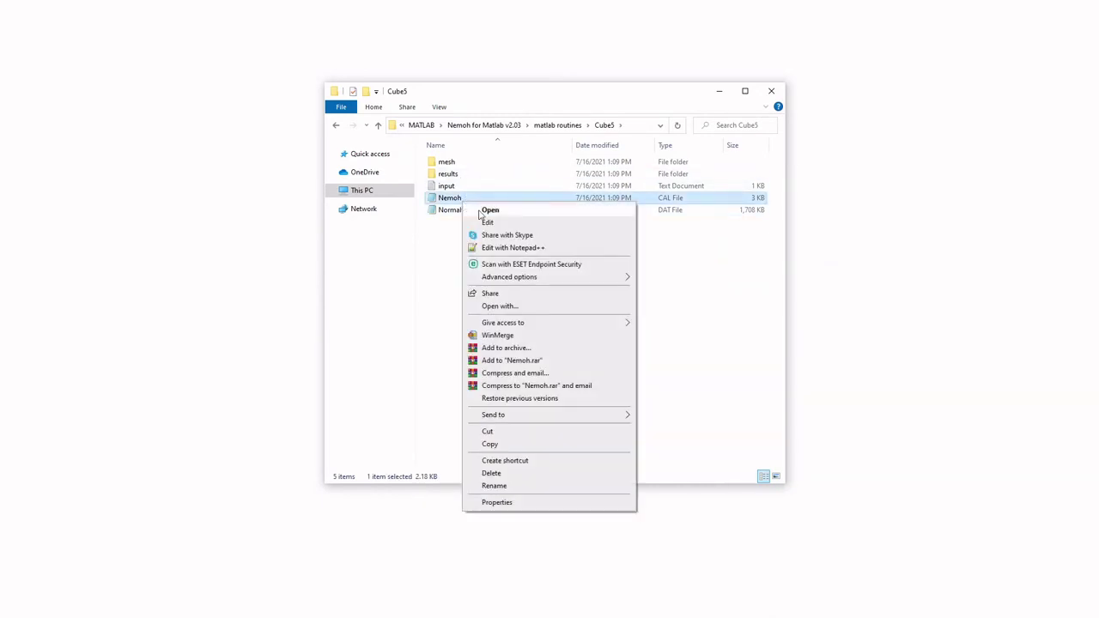
pyautogui.click(510, 251)
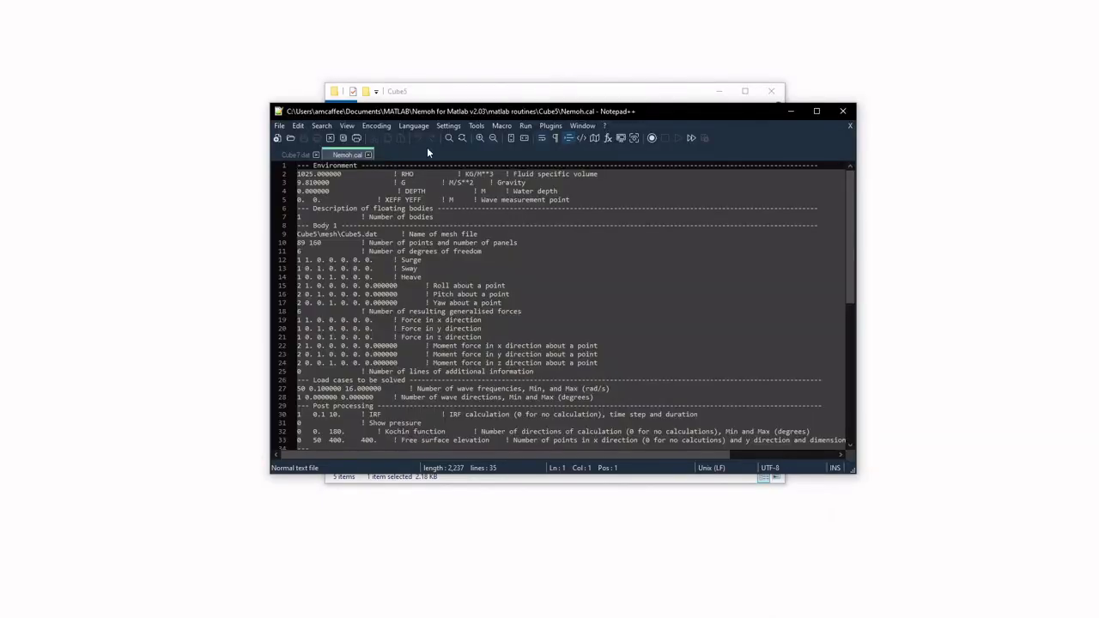
pyautogui.click(367, 155)
pyautogui.click(790, 111)
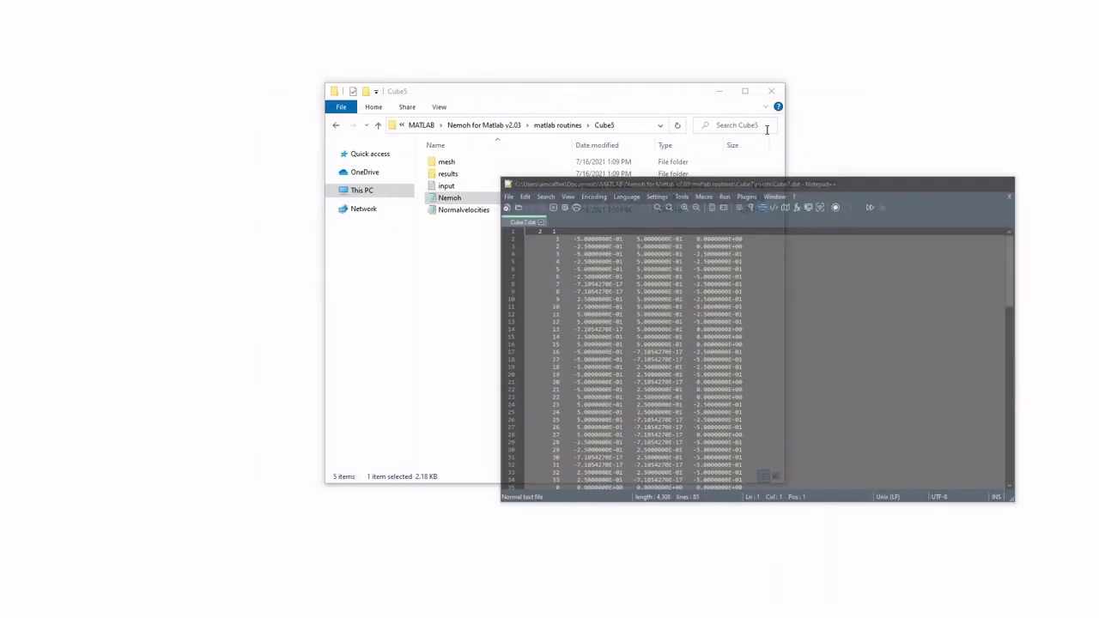
# Copy Cube5's Nemoh.cal and paste it into the Cube7 folder
pyautogui.rightClick(472, 202)
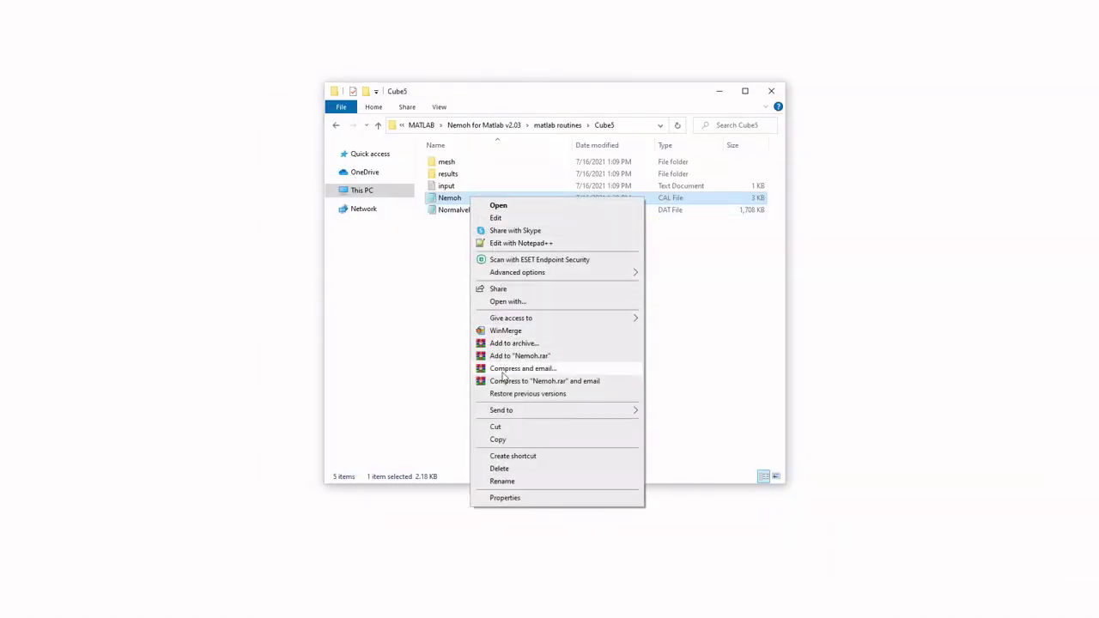
pyautogui.click(528, 441)
pyautogui.click(556, 125)
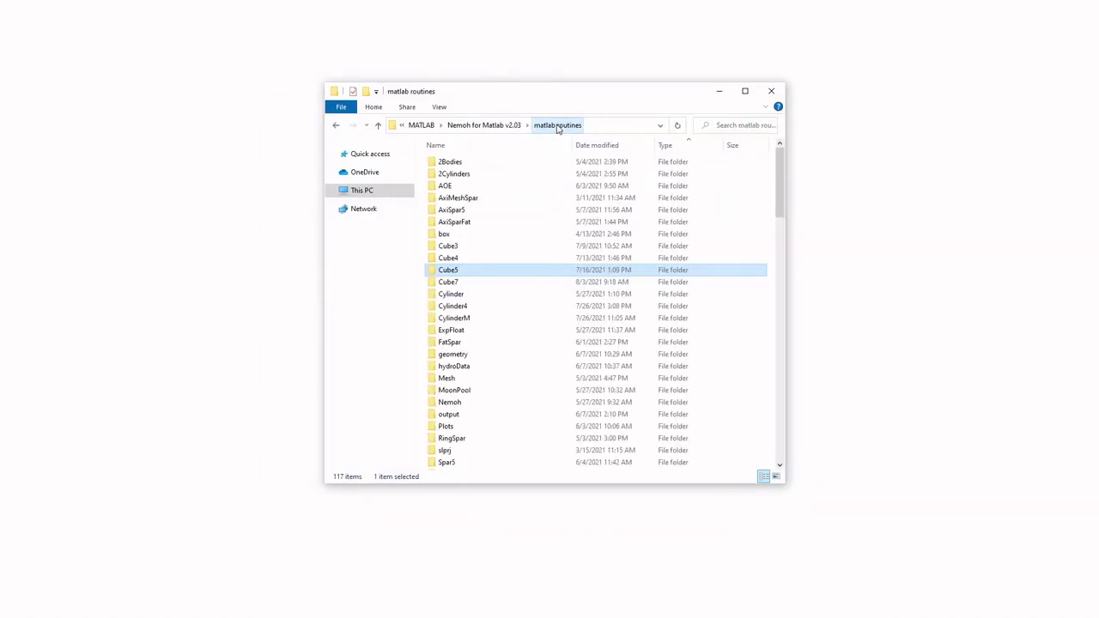
pyautogui.doubleClick(449, 282)
pyautogui.rightClick(470, 229)
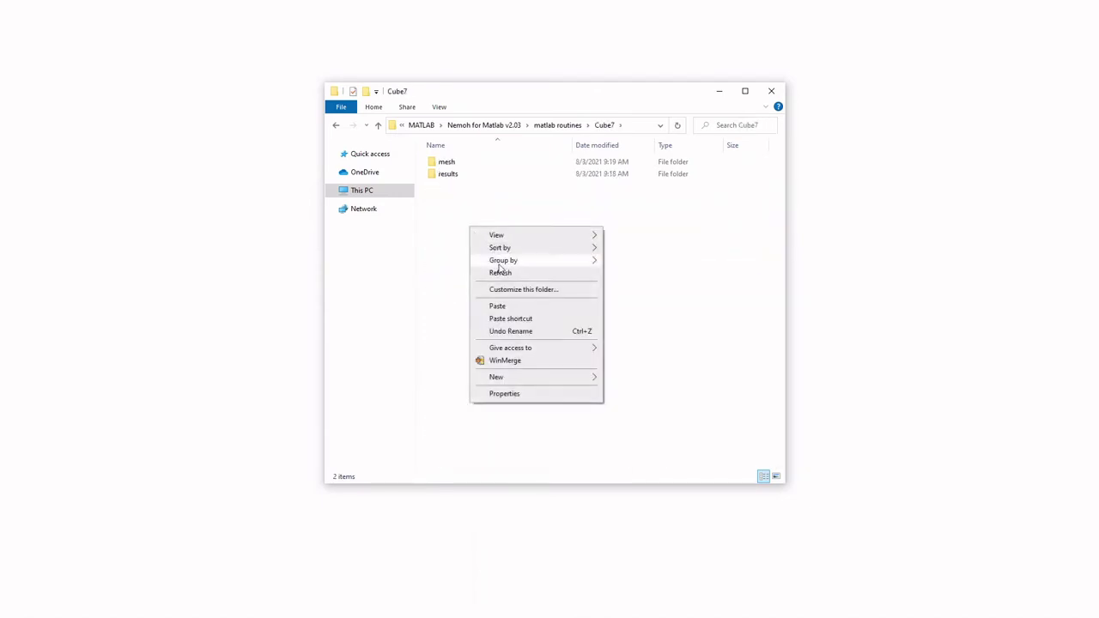
pyautogui.click(515, 306)
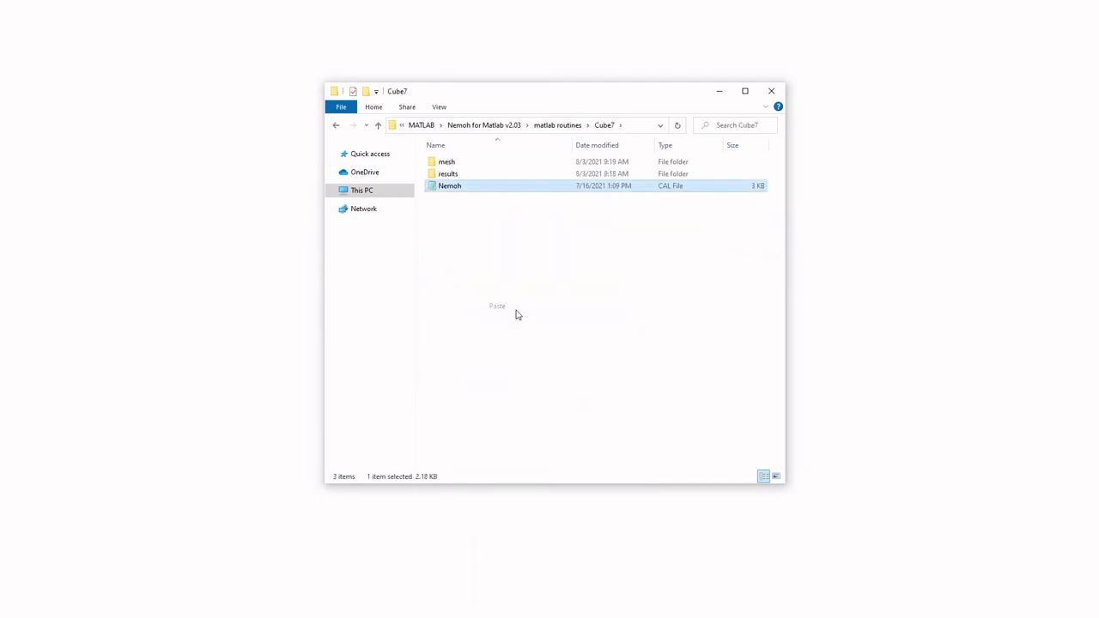
pyautogui.rightClick(474, 187)
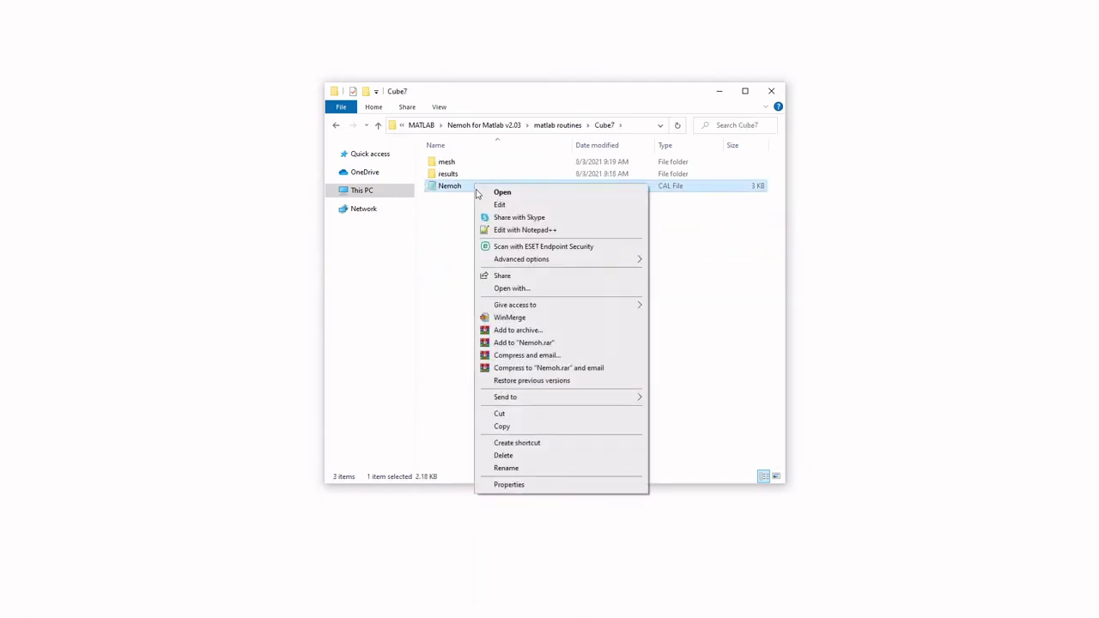
# Open the copied Nemoh.cal in Notepad++ and look over its settings
pyautogui.click(518, 229)
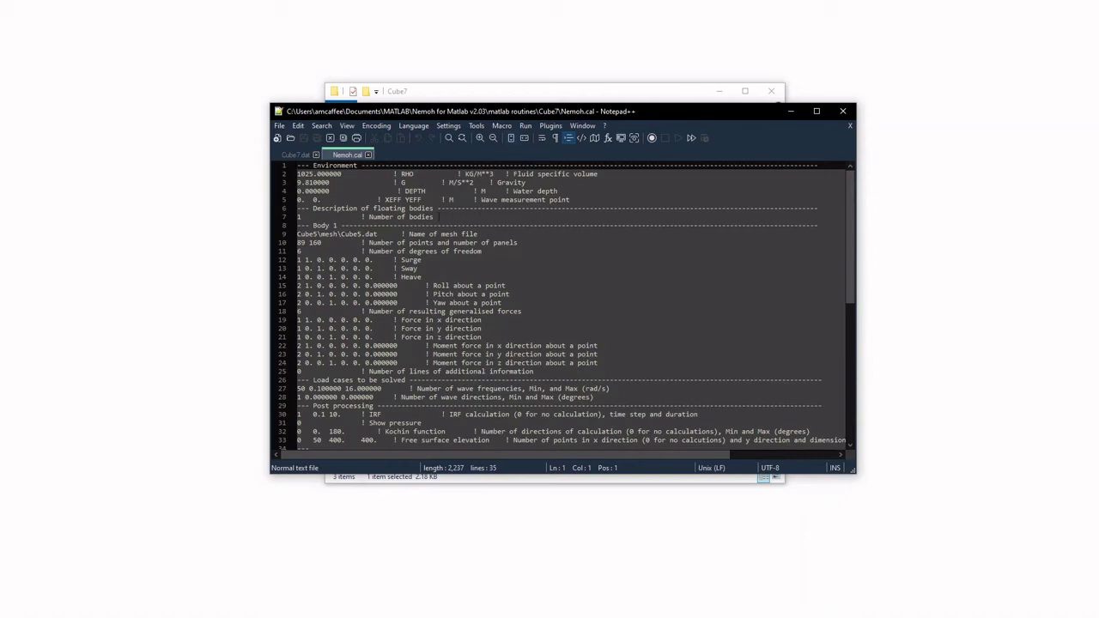
pyautogui.moveTo(297, 164); pyautogui.dragTo(359, 181)
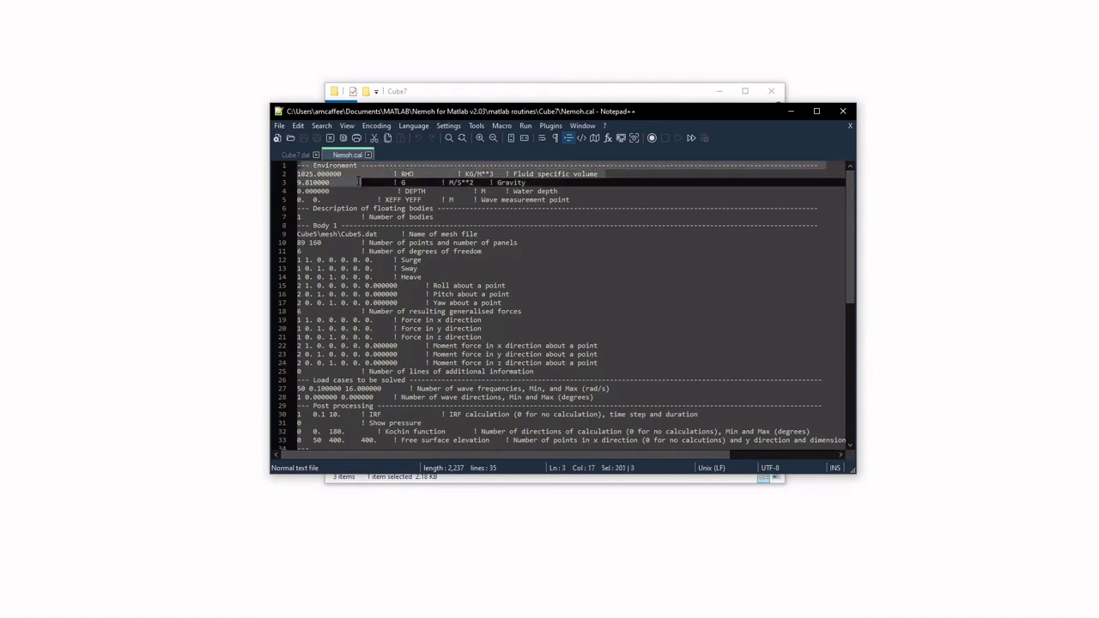
pyautogui.scroll(-1, 567, 302)
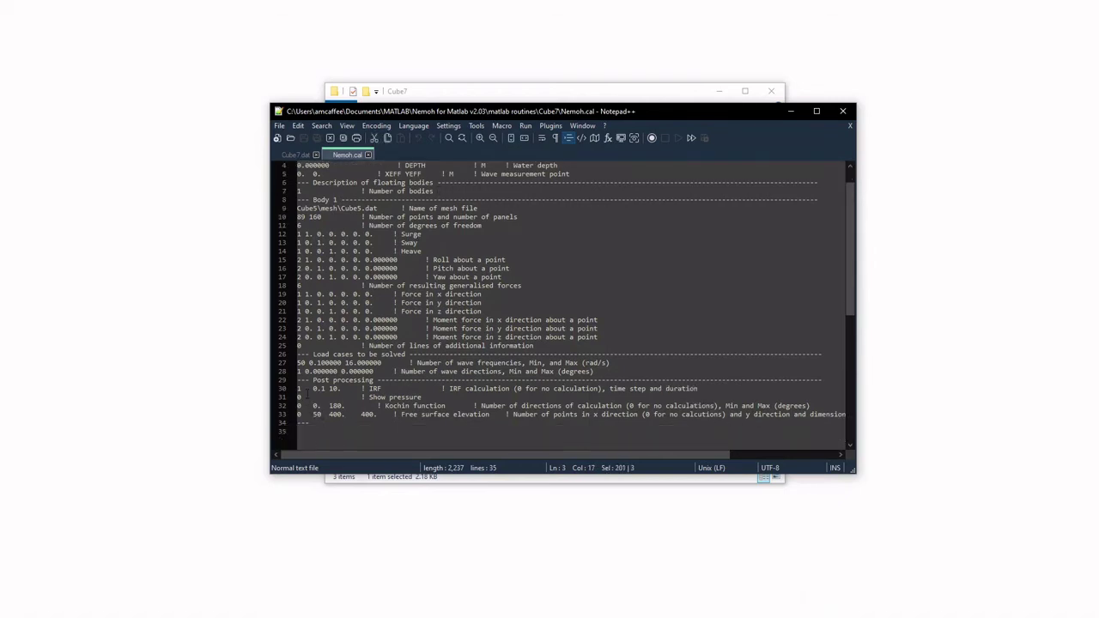
pyautogui.click(292, 364)
pyautogui.scroll(1, 385, 388)
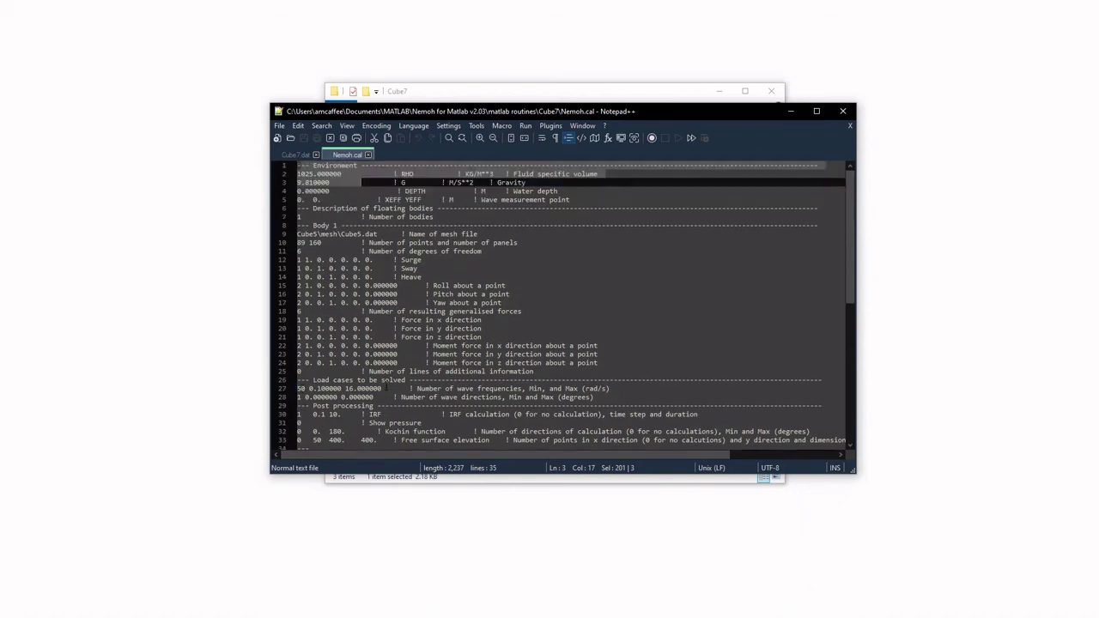
# Change the mesh file line from Cube5\mesh\Cube5.dat to Cube7\mesh\Cube7.dat
pyautogui.click(313, 235)
pyautogui.moveTo(311, 235); pyautogui.dragTo(315, 237)
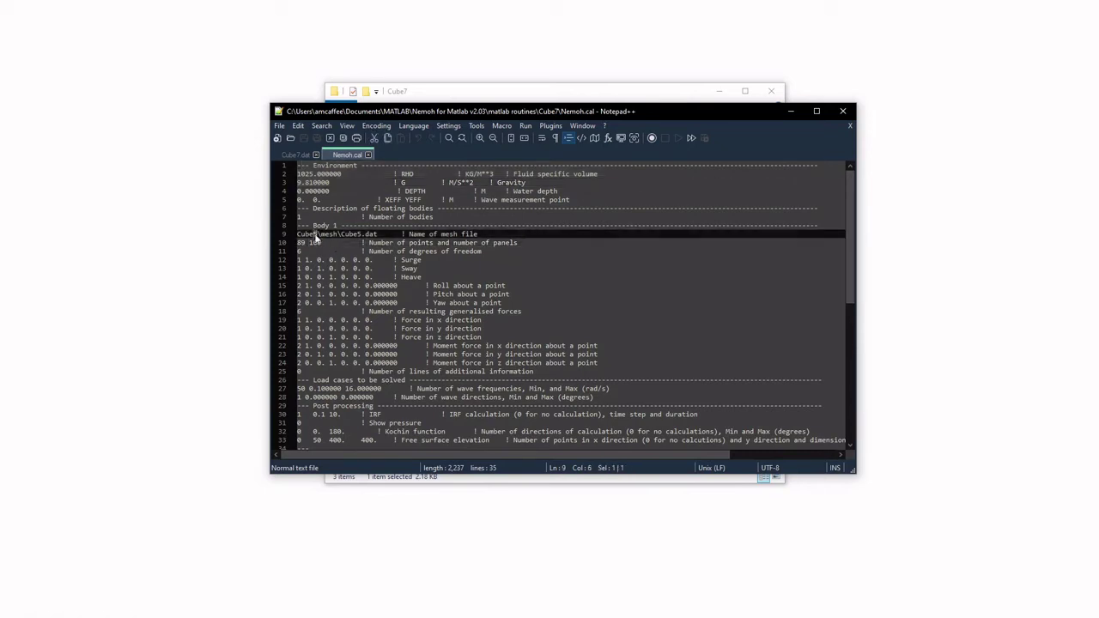
pyautogui.write('7')
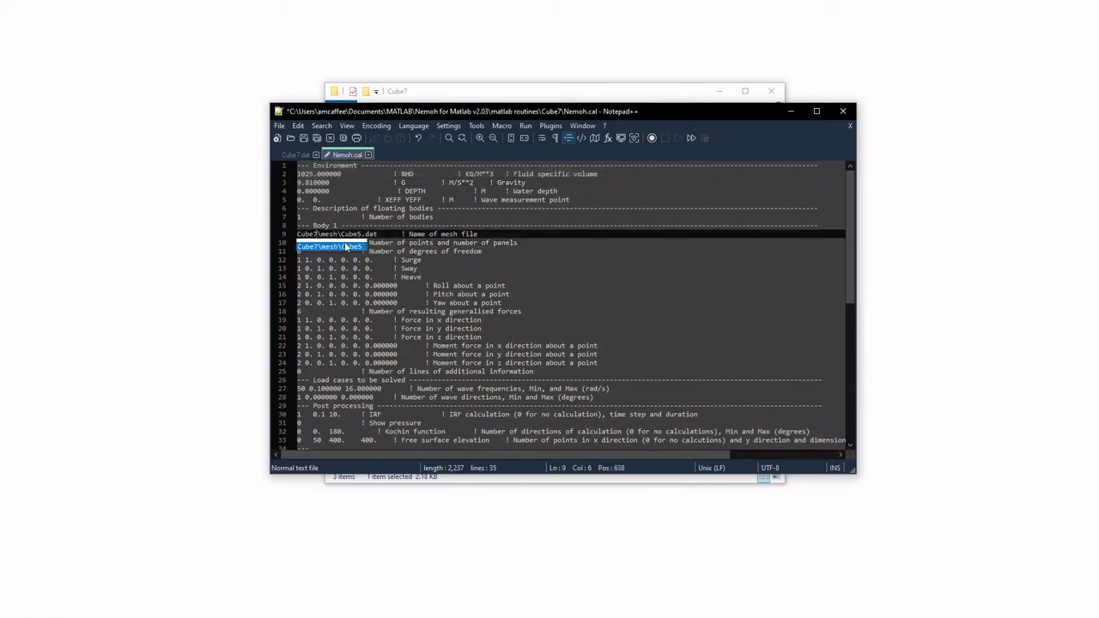
pyautogui.moveTo(355, 234); pyautogui.dragTo(360, 234)
pyautogui.write('7')
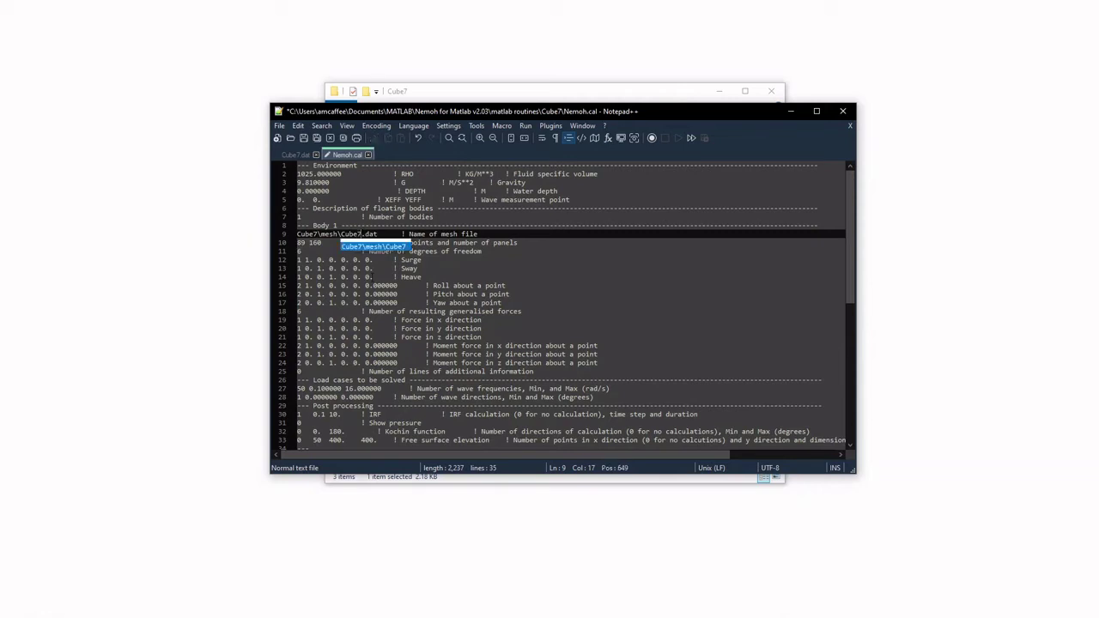
pyautogui.click(353, 285)
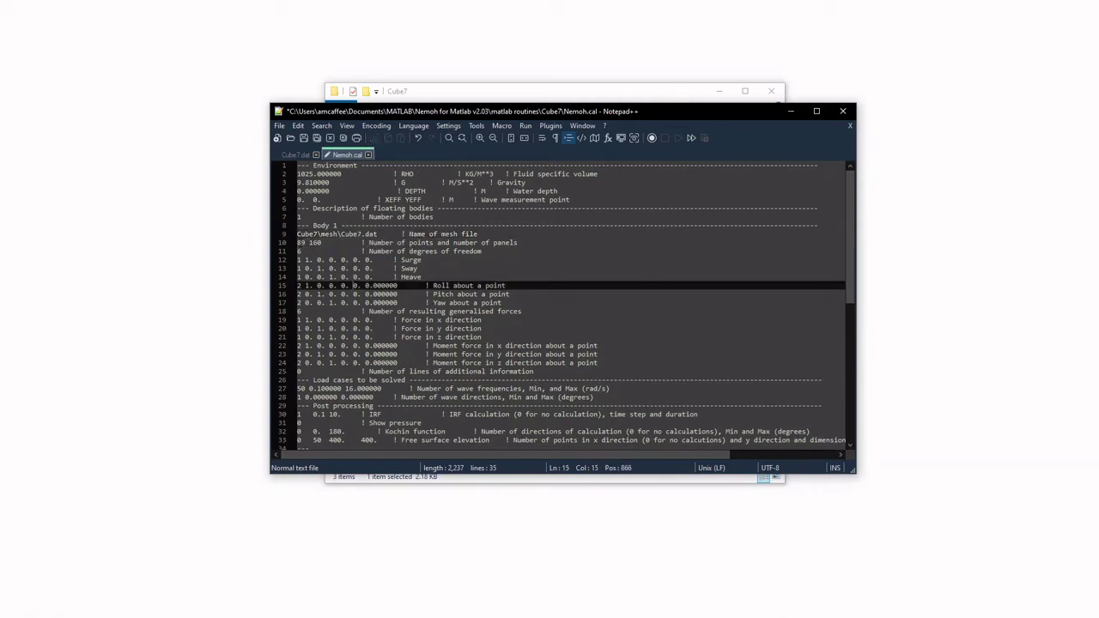
pyautogui.click(301, 242)
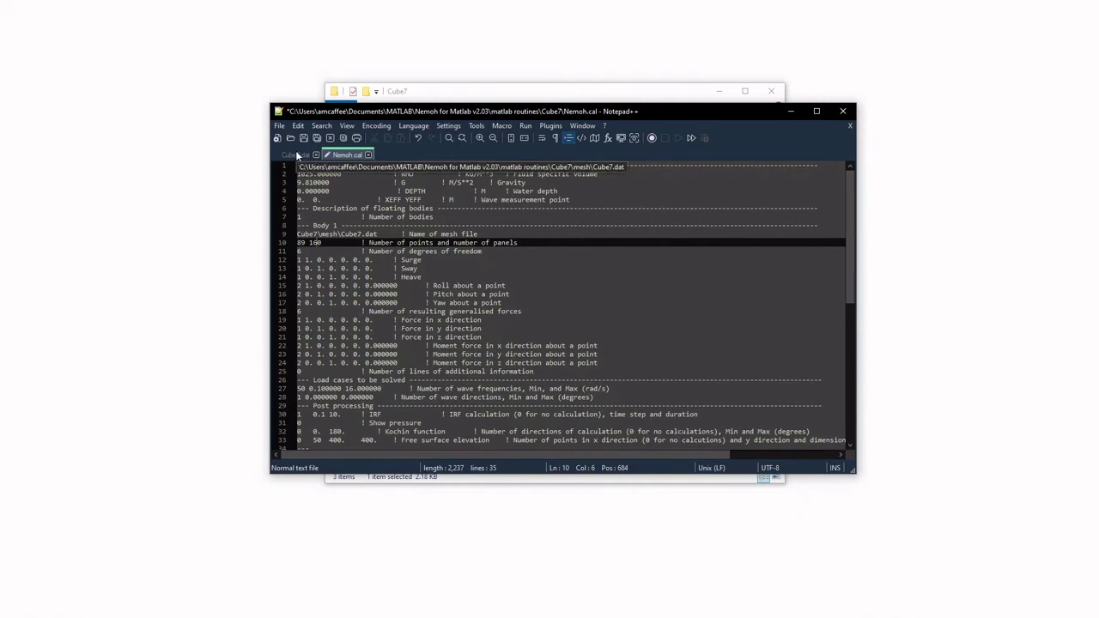
# Check Cube7.dat's last point number and change the Nemoh.cal point count from 89 to 33
pyautogui.click(296, 155)
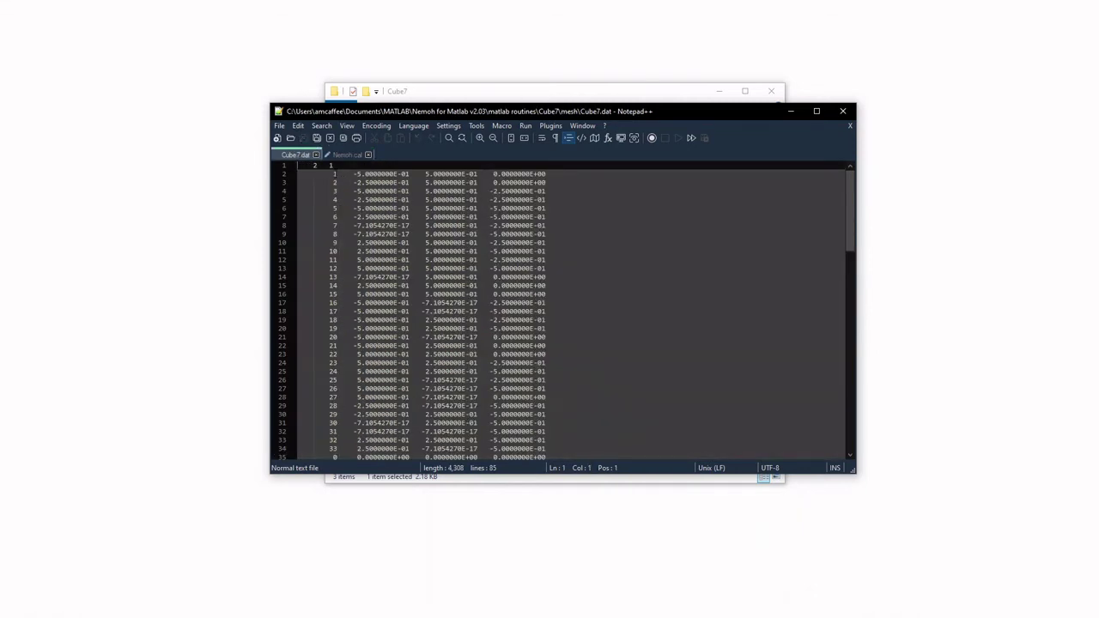
pyautogui.keyDown('shift'); pyautogui.click(337, 233); pyautogui.keyUp('shift')
pyautogui.scroll(-3, 336, 233)
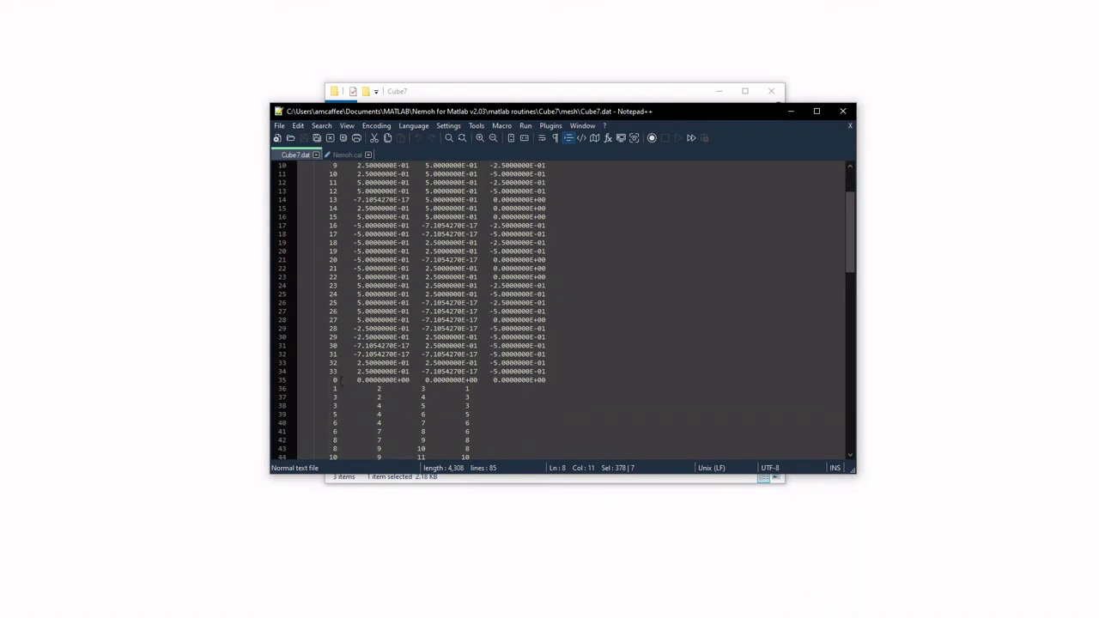
pyautogui.doubleClick(333, 371)
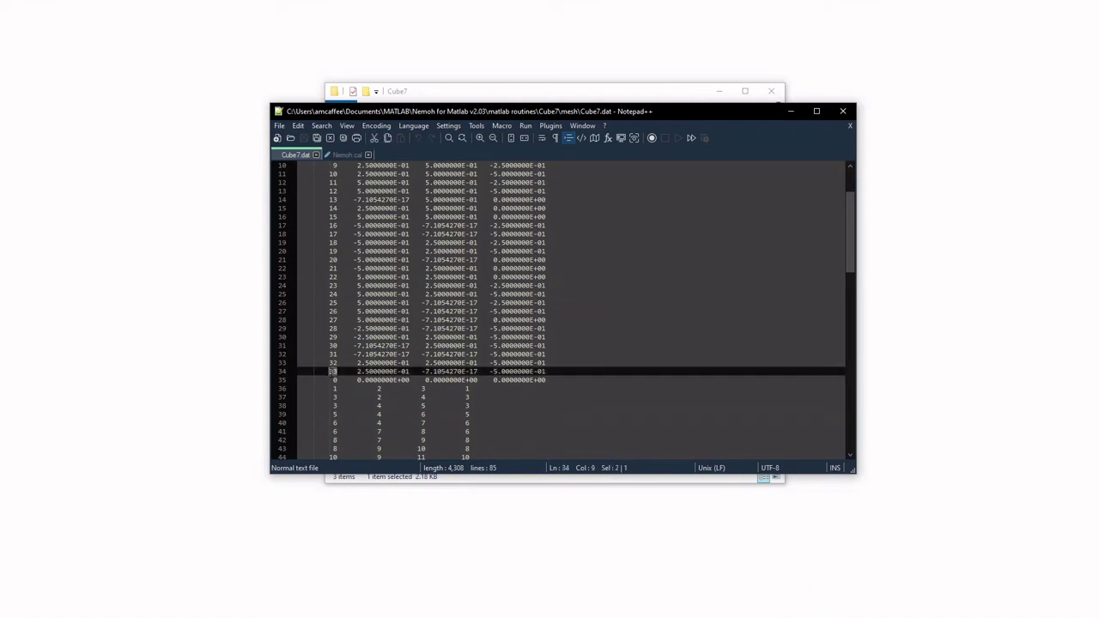
pyautogui.click(336, 156)
pyautogui.doubleClick(301, 243)
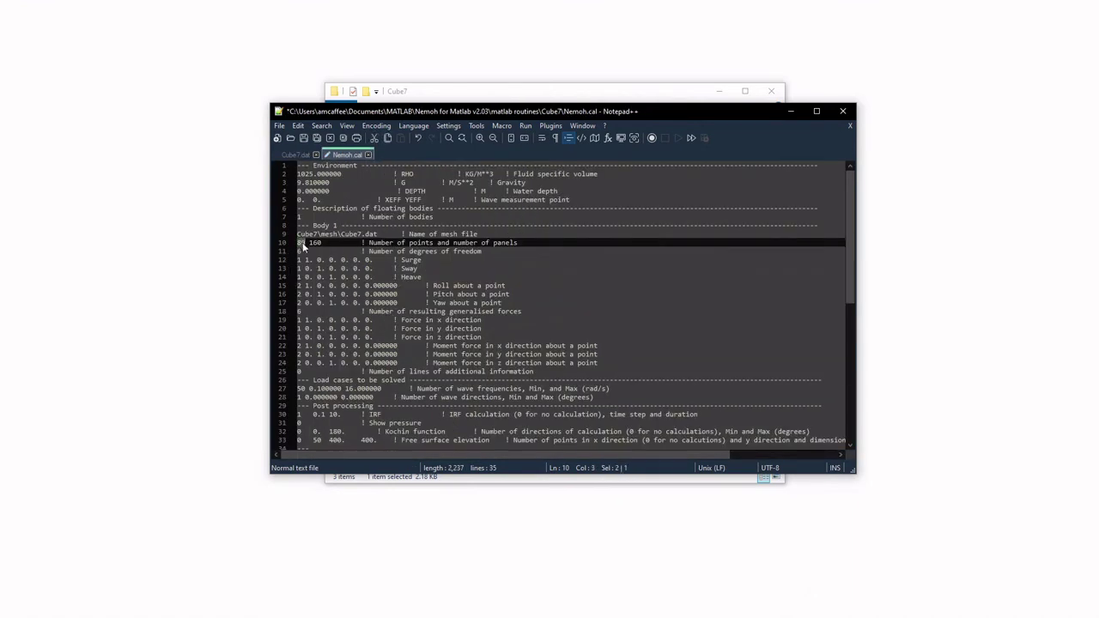
pyautogui.write('33')
# Check Cube7.dat's last panel row, set the panel count to 48, and save Nemoh.cal
pyautogui.doubleClick(315, 243)
pyautogui.click(295, 155)
pyautogui.scroll(-18, 342, 337)
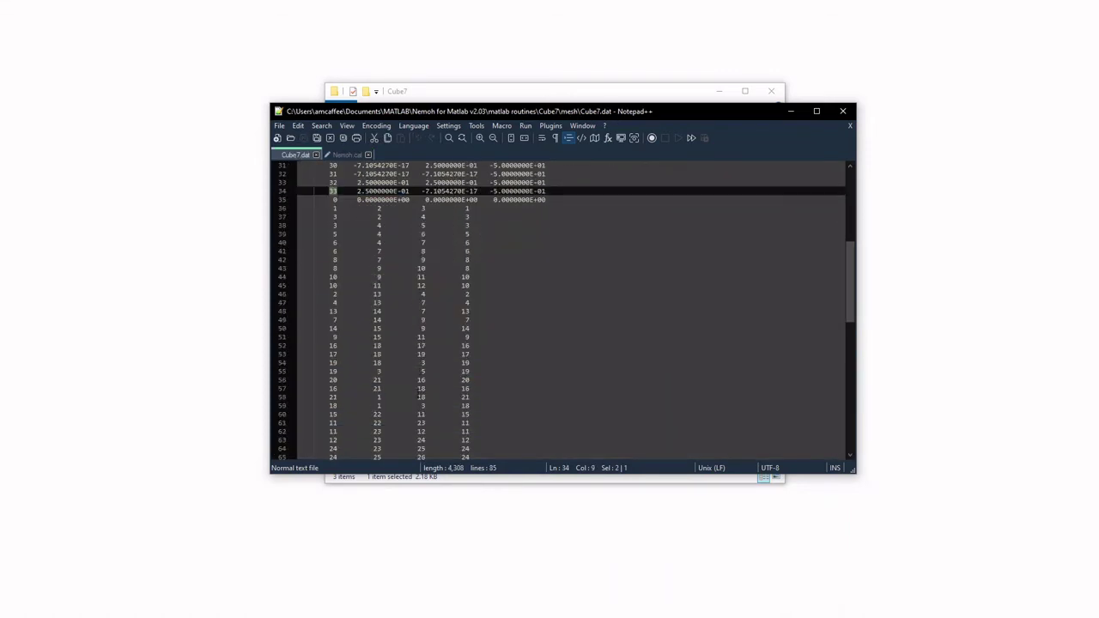
pyautogui.moveTo(309, 328); pyautogui.dragTo(309, 331)
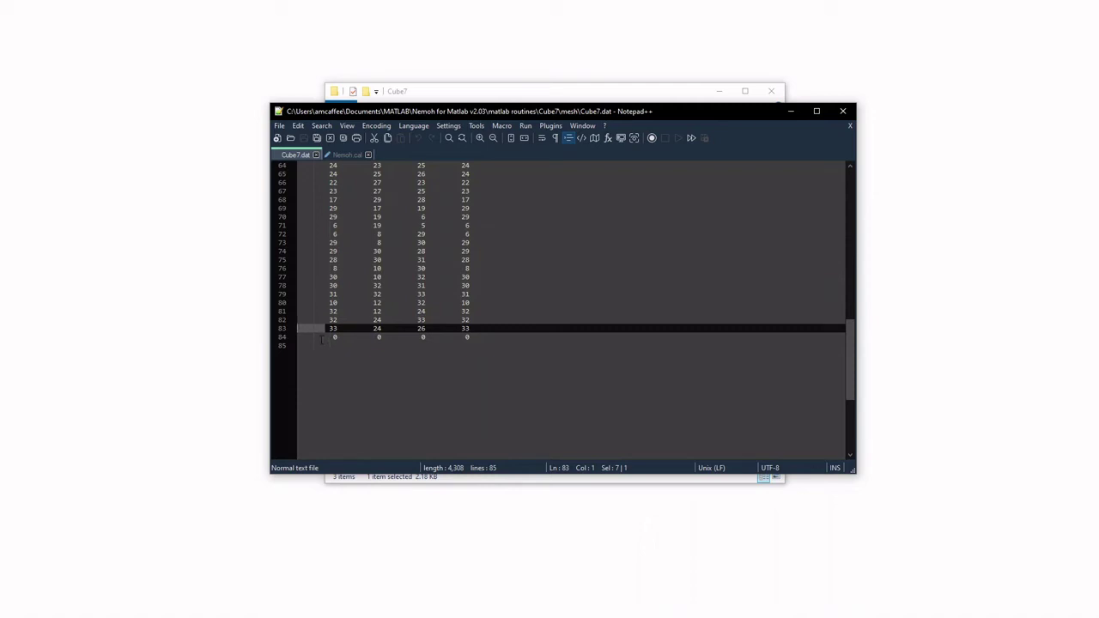
pyautogui.scroll(13, 306, 326)
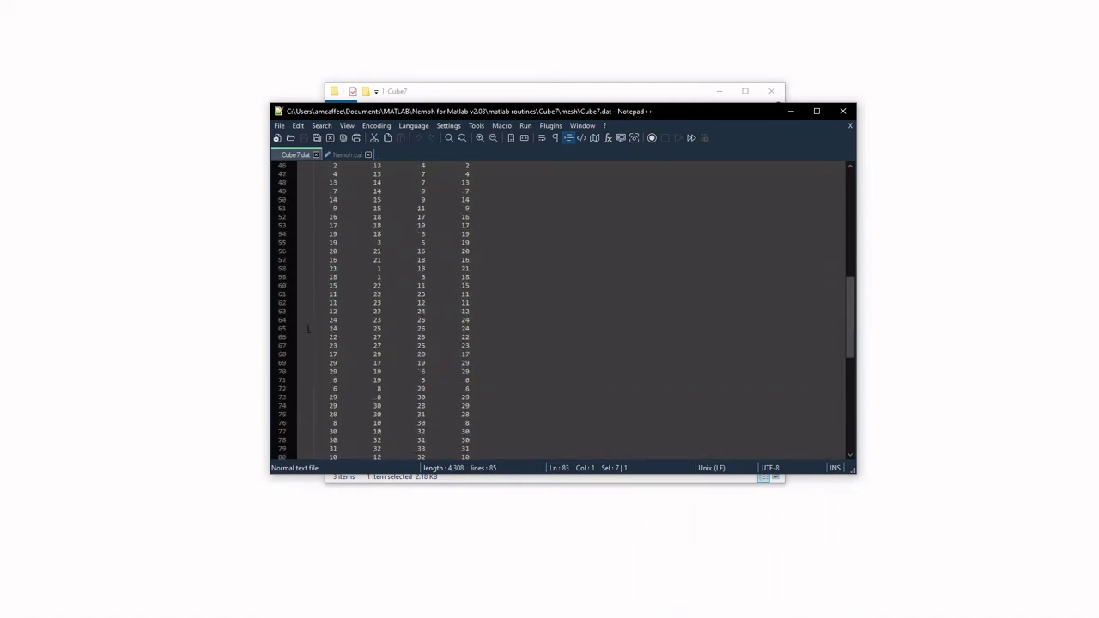
pyautogui.click(334, 249)
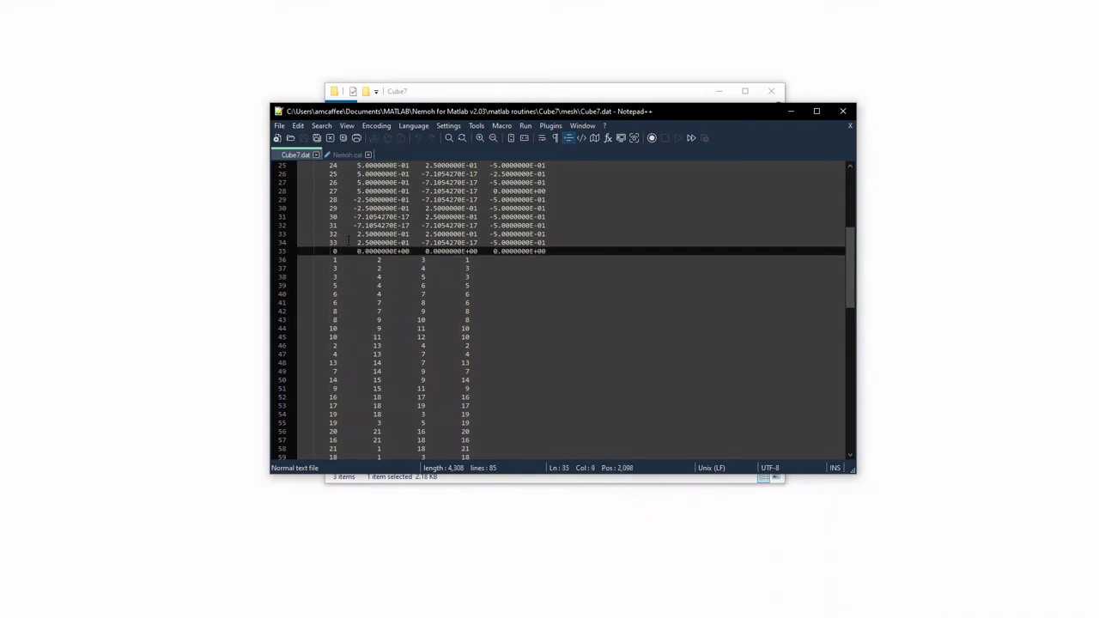
pyautogui.click(347, 155)
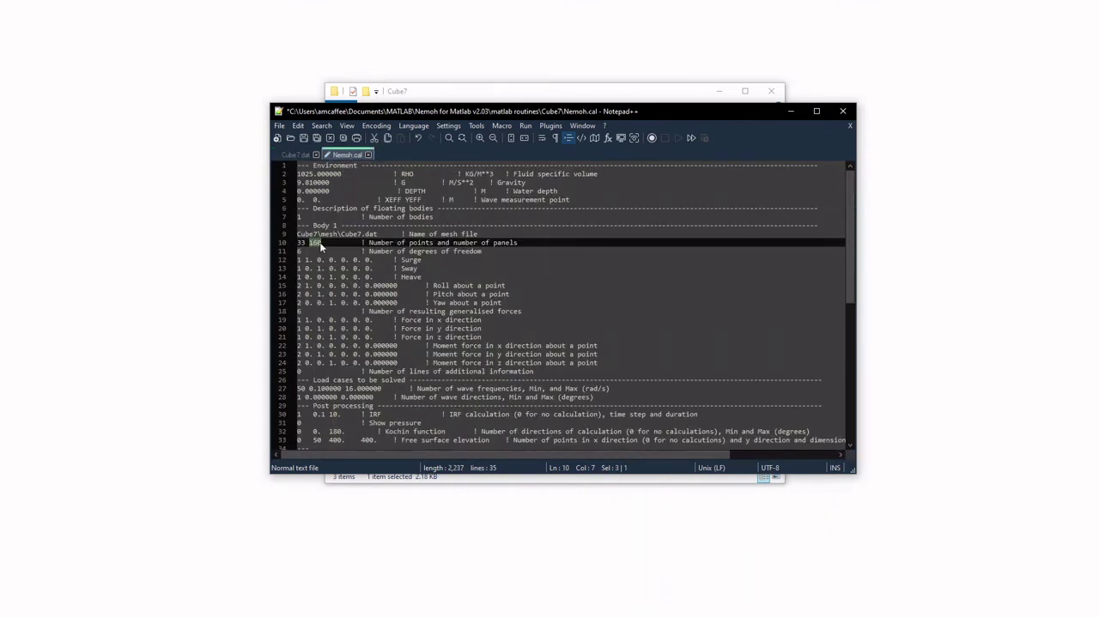
pyautogui.write('48')
pyautogui.hotkey('ctrl', 's')
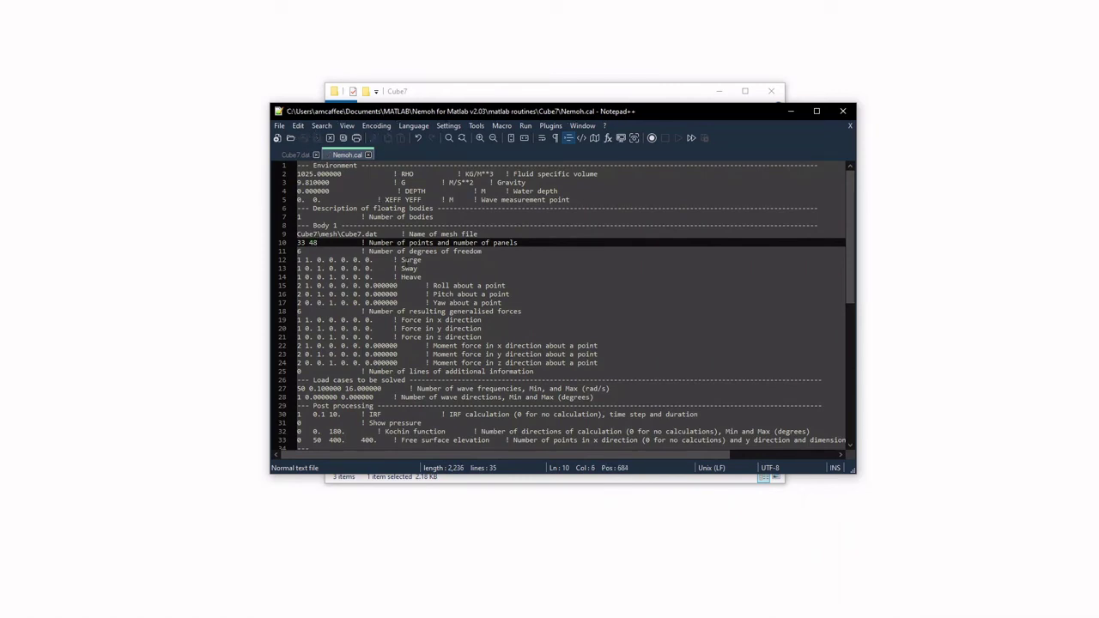
# Return to the matlab routines folder and open ID.dat in Notepad++
pyautogui.click(789, 113)
pyautogui.click(556, 261)
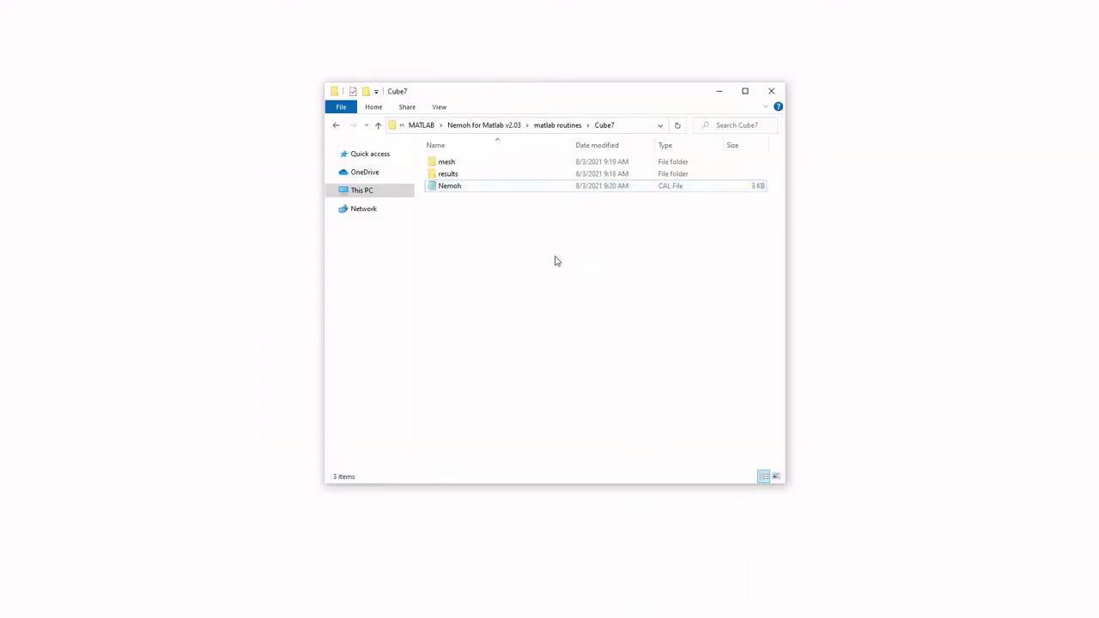
pyautogui.click(562, 127)
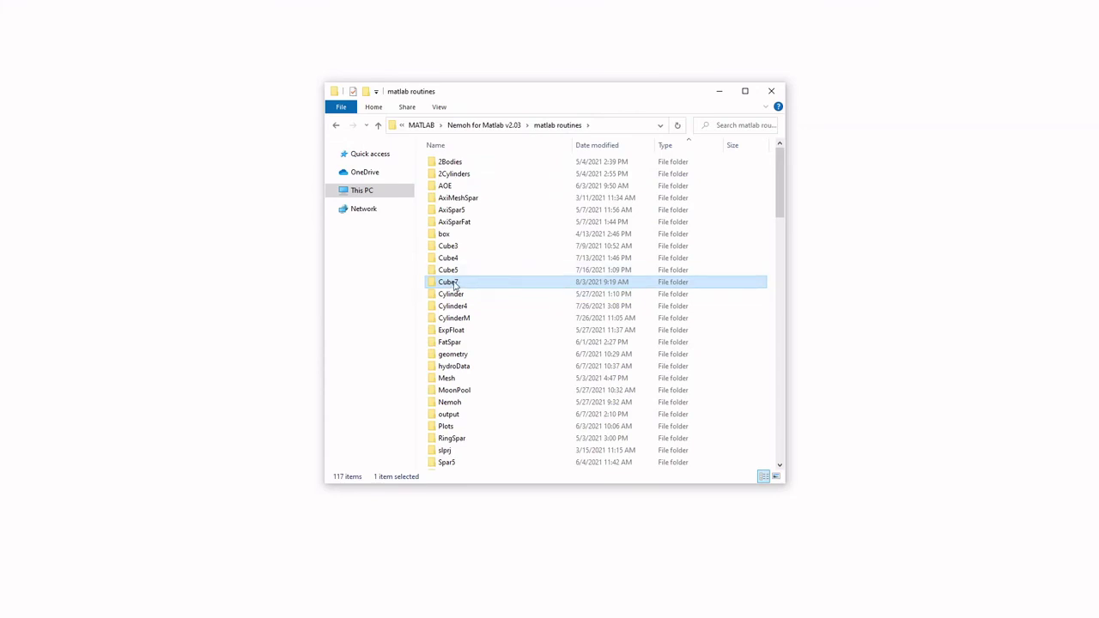
pyautogui.scroll(-5, 455, 285)
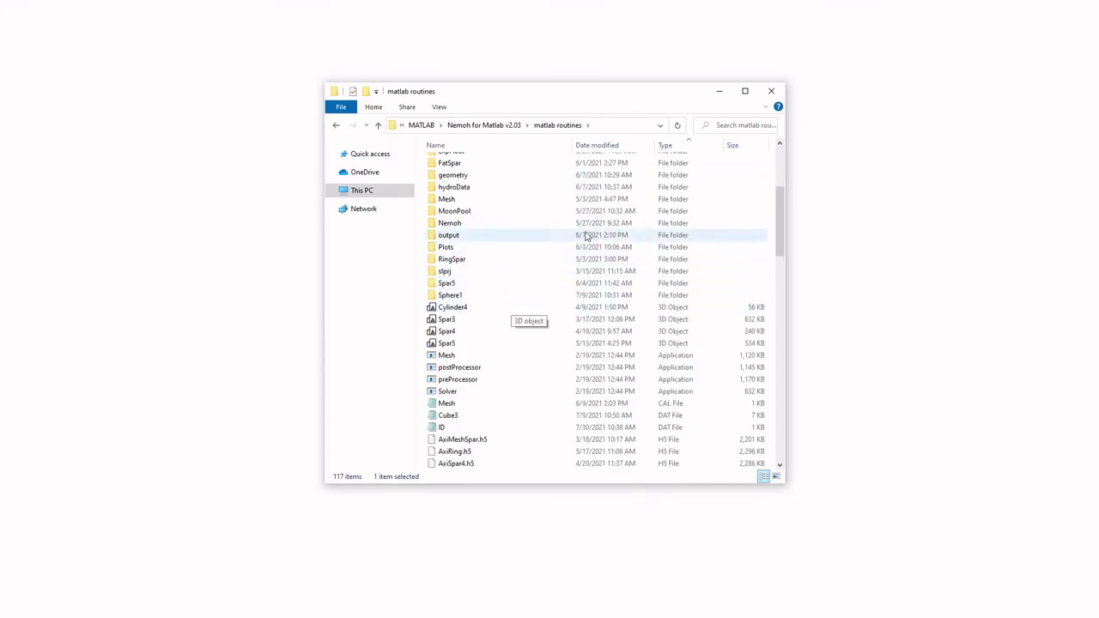
pyautogui.scroll(-2, 586, 236)
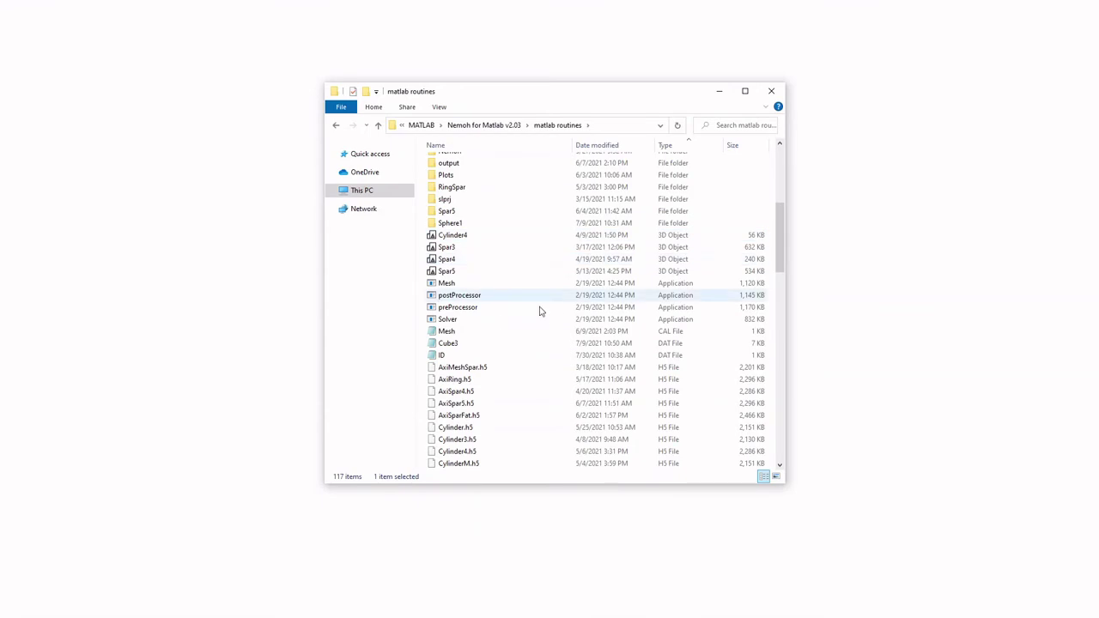
pyautogui.click(466, 357)
pyautogui.rightClick(466, 357)
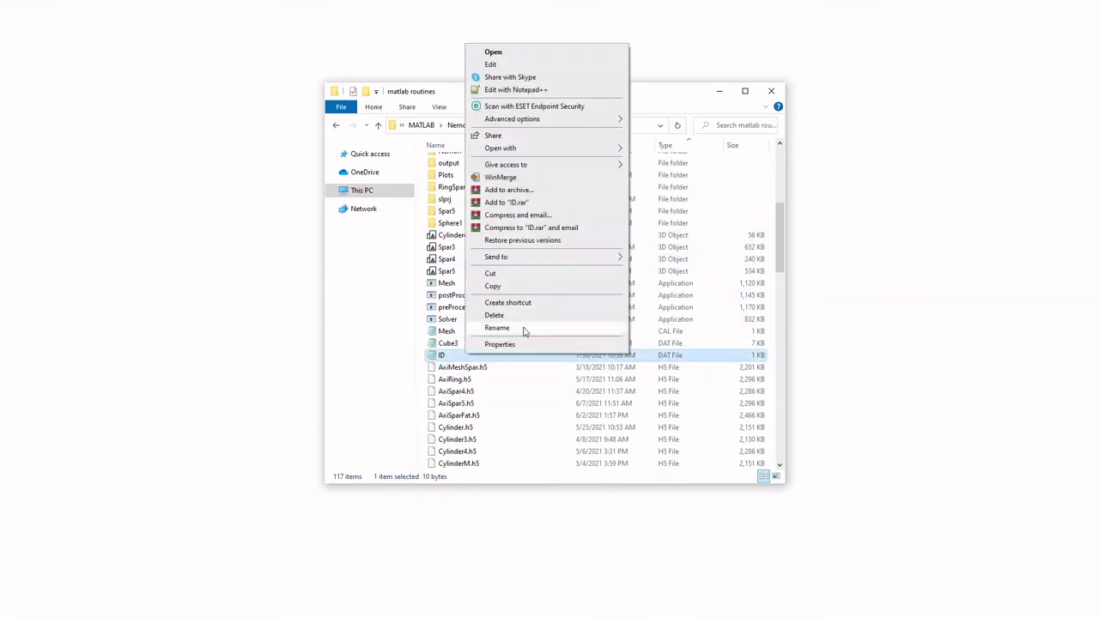
pyautogui.click(515, 90)
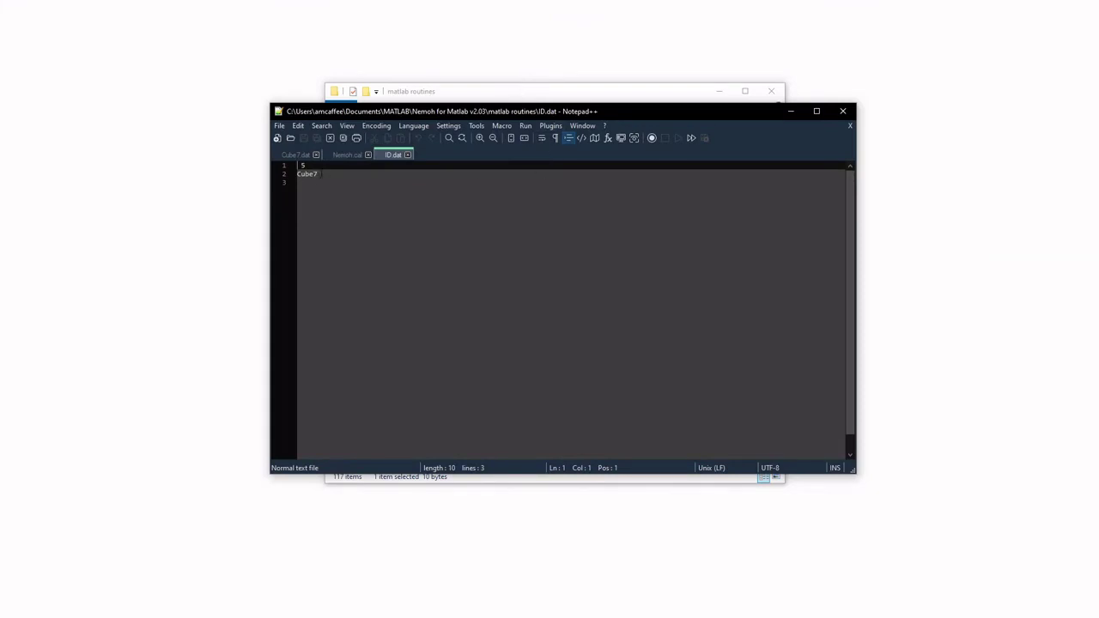
# Confirm line 2 of ID.dat reads Cube7, then minimize Notepad++
pyautogui.click(334, 176)
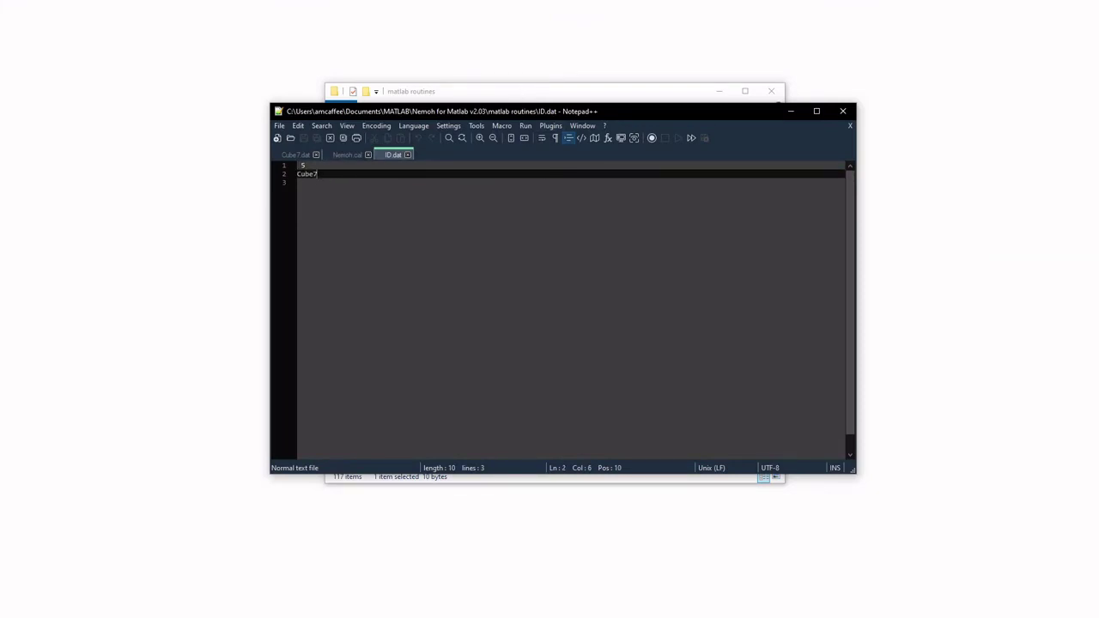
pyautogui.moveTo(317, 175); pyautogui.dragTo(300, 176)
pyautogui.click(317, 174)
pyautogui.click(792, 111)
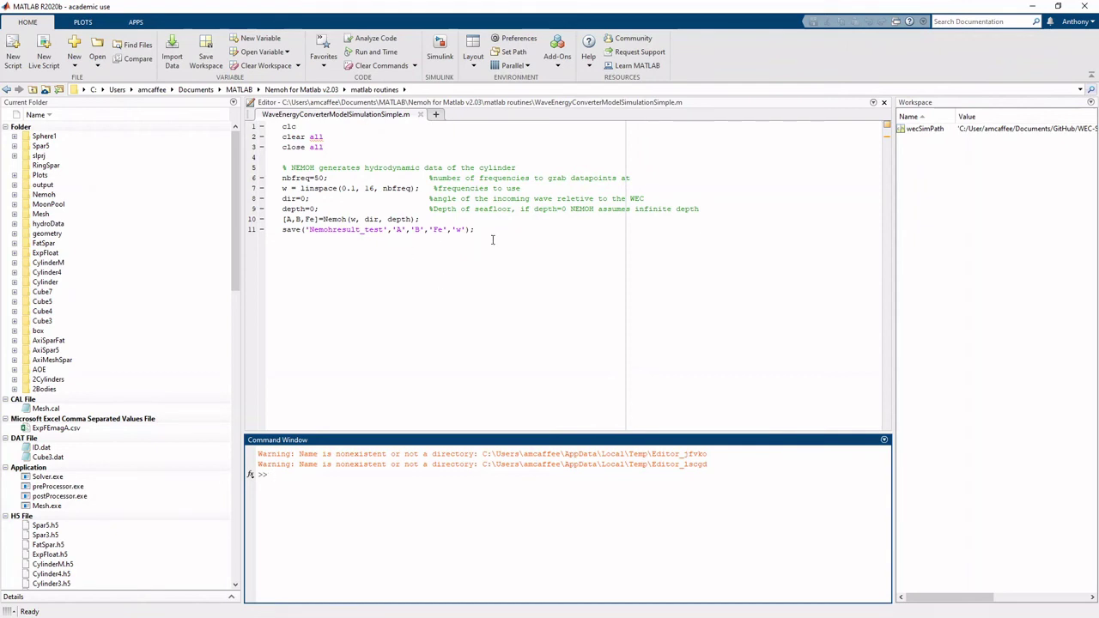
# Review the script's Nemoh call on line 10 and the frequency definition on line 7
pyautogui.moveTo(486, 232); pyautogui.dragTo(258, 126)
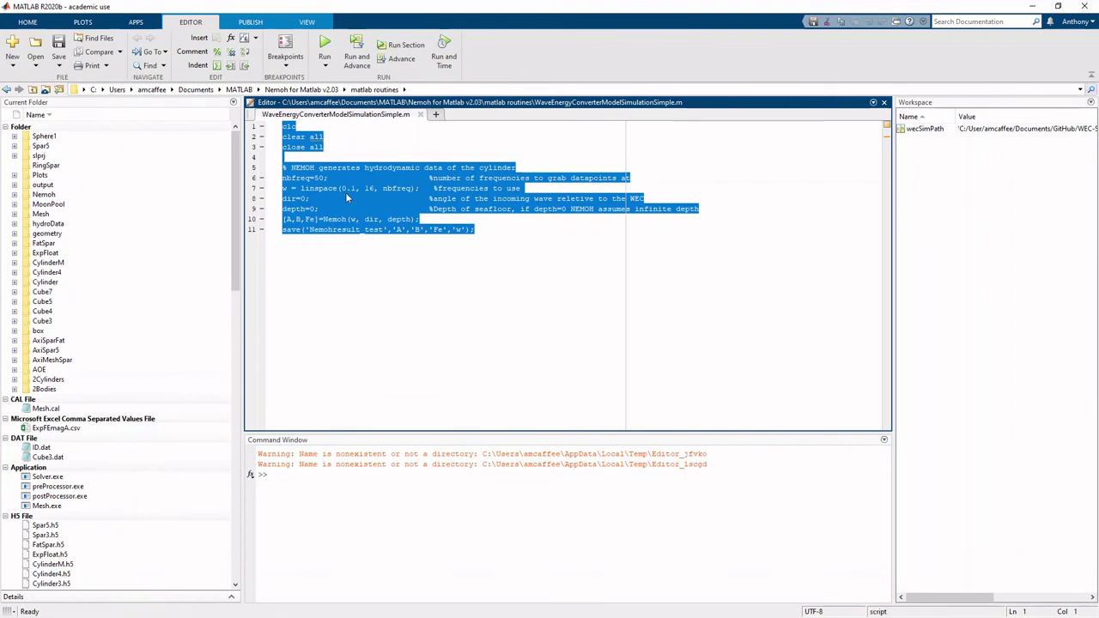
pyautogui.click(515, 244)
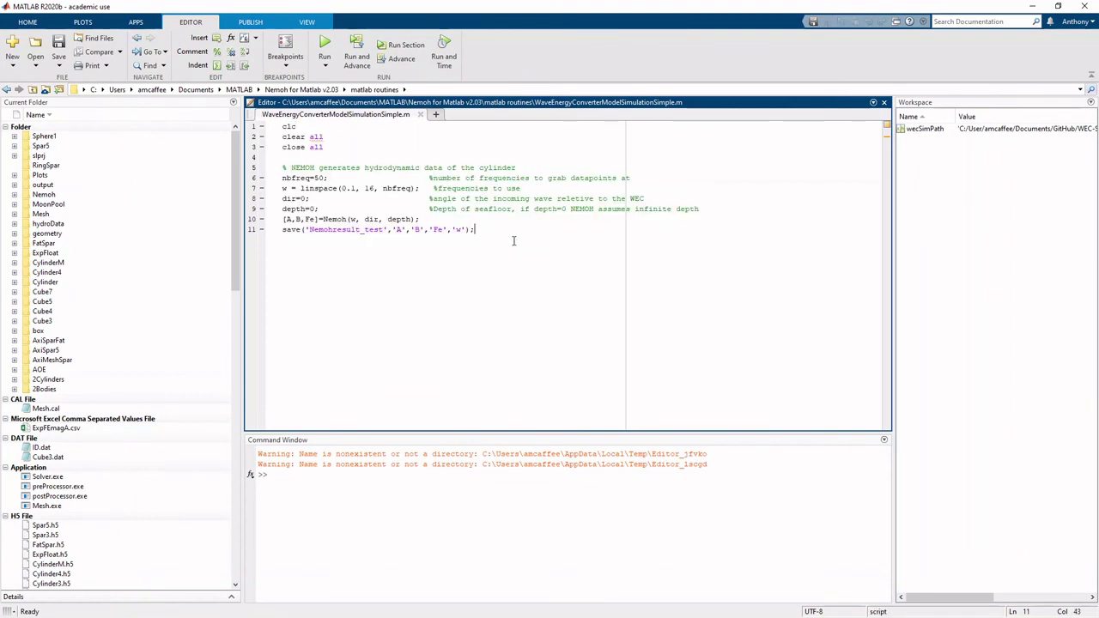
pyautogui.moveTo(318, 220); pyautogui.dragTo(416, 222)
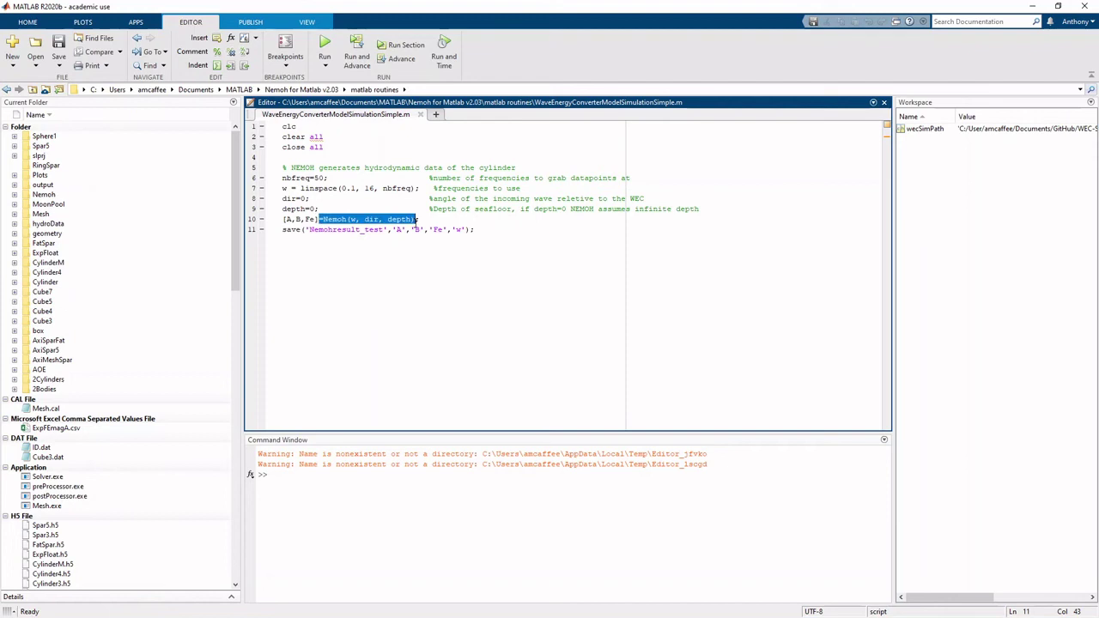
pyautogui.click(367, 219)
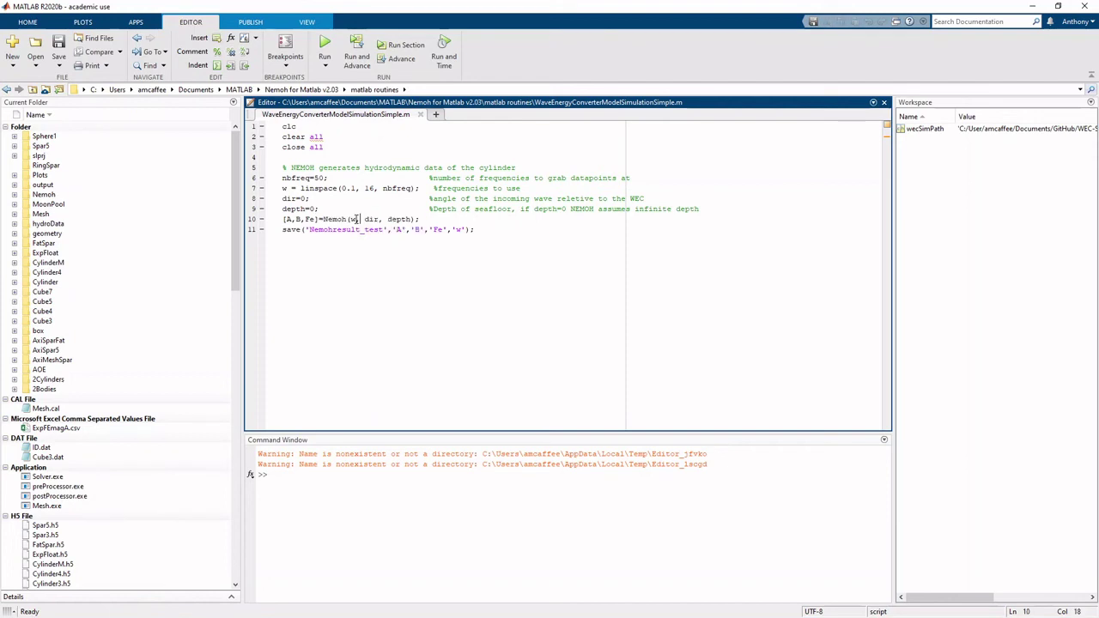
pyautogui.tripleClick(284, 188)
pyautogui.click(303, 188)
# Check that dir and depth are both 0, then run the simulation script
pyautogui.click(370, 219)
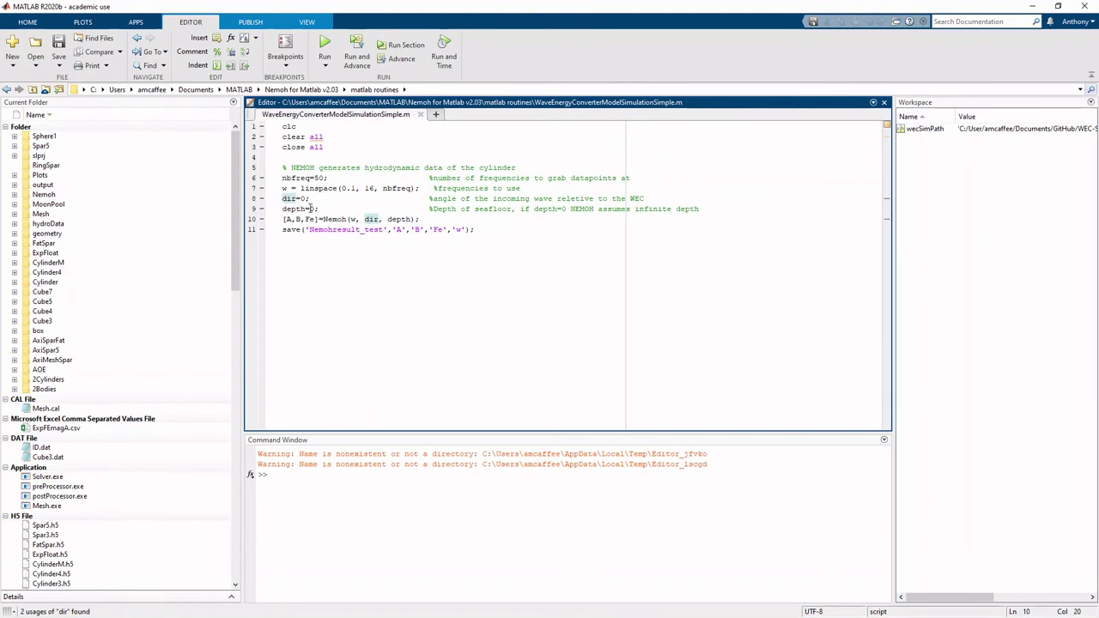
pyautogui.click(309, 209)
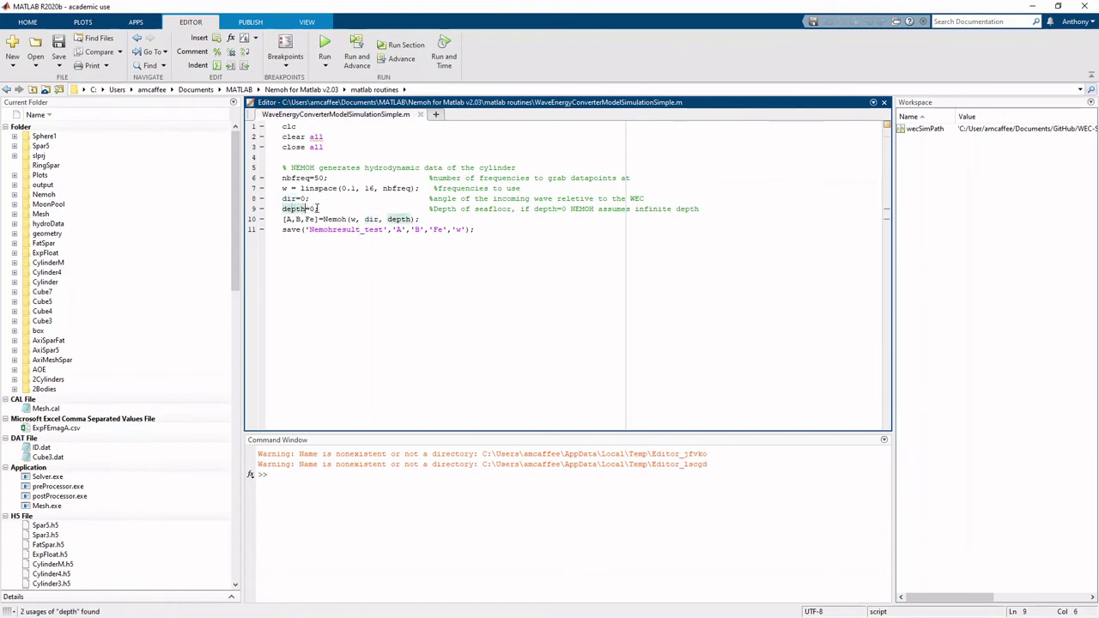
pyautogui.doubleClick(301, 199)
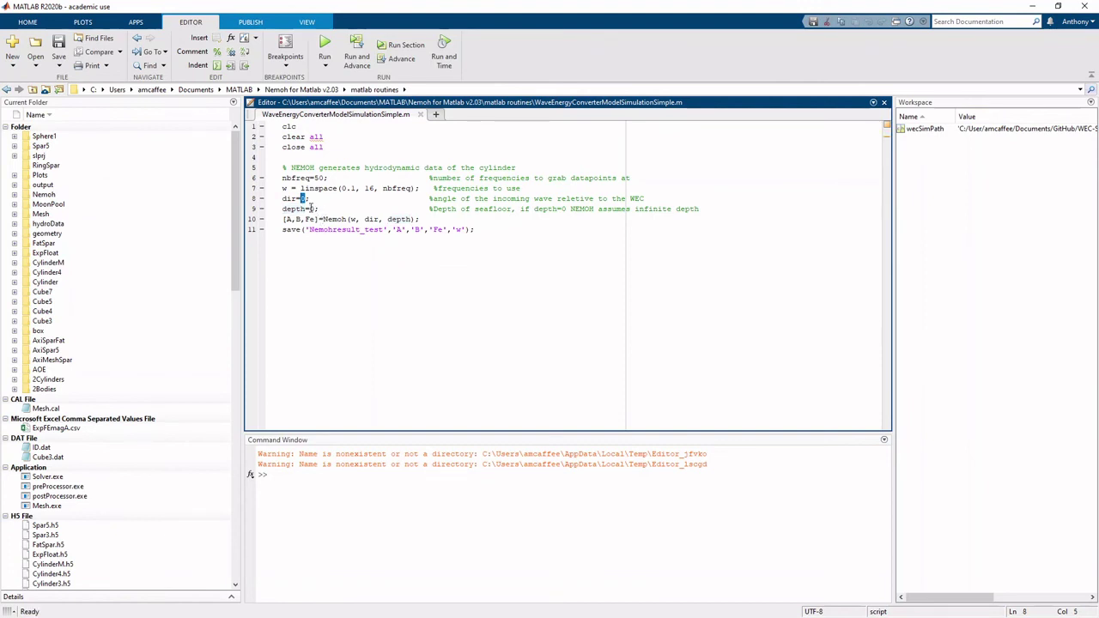
pyautogui.doubleClick(313, 209)
pyautogui.doubleClick(313, 209)
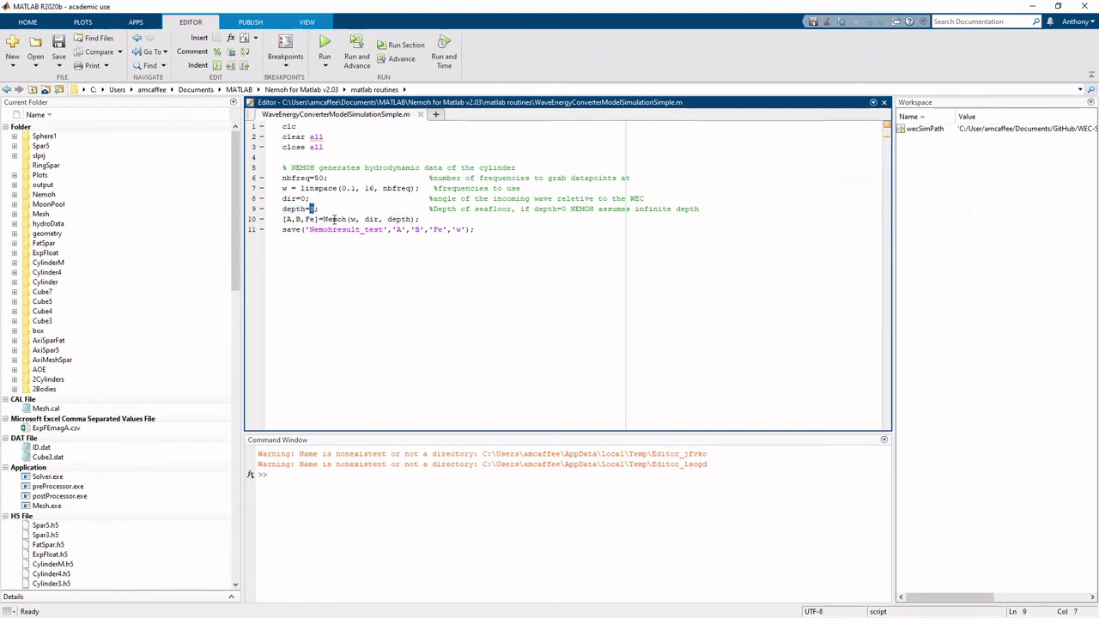
pyautogui.click(449, 248)
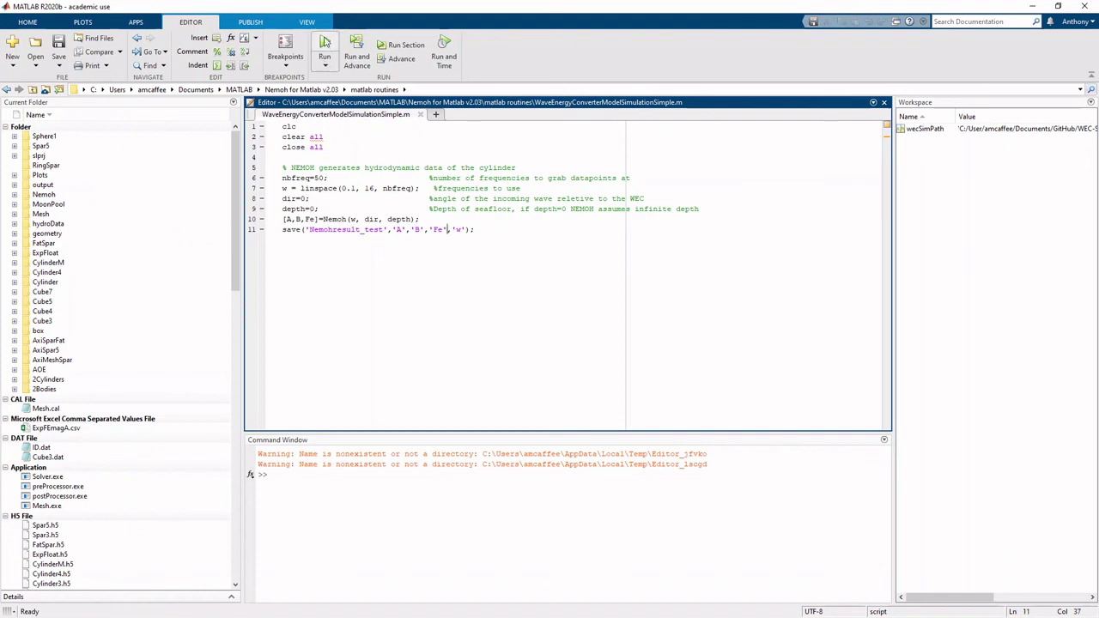
pyautogui.click(326, 42)
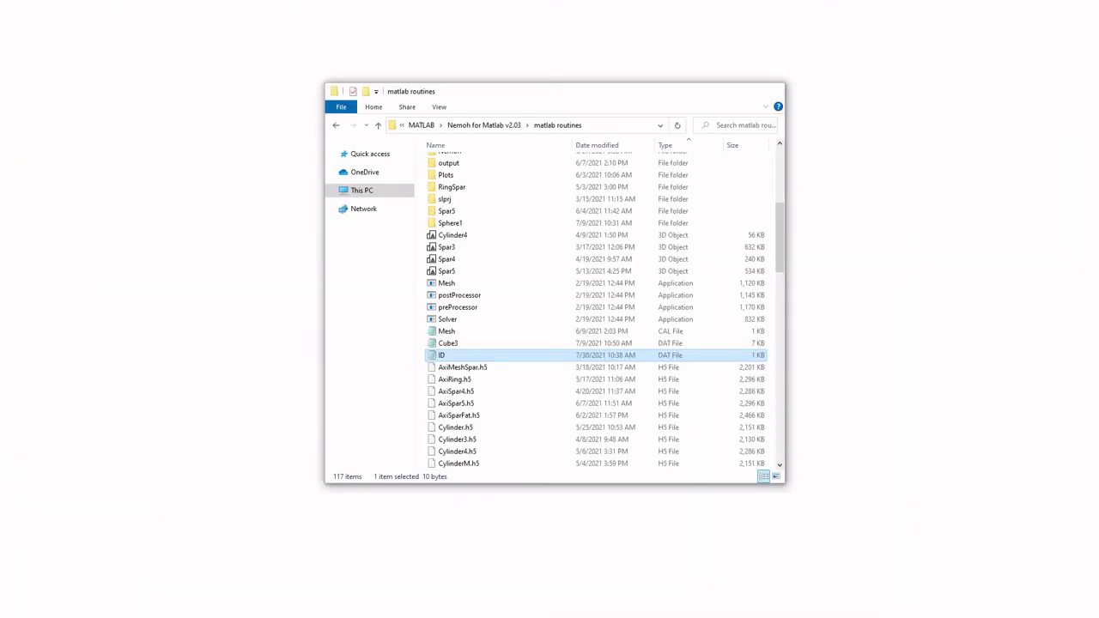
# Navigate into Cube7\results and bring up the options for the Fe output file
pyautogui.scroll(6, 490, 373)
pyautogui.scroll(1, 479, 352)
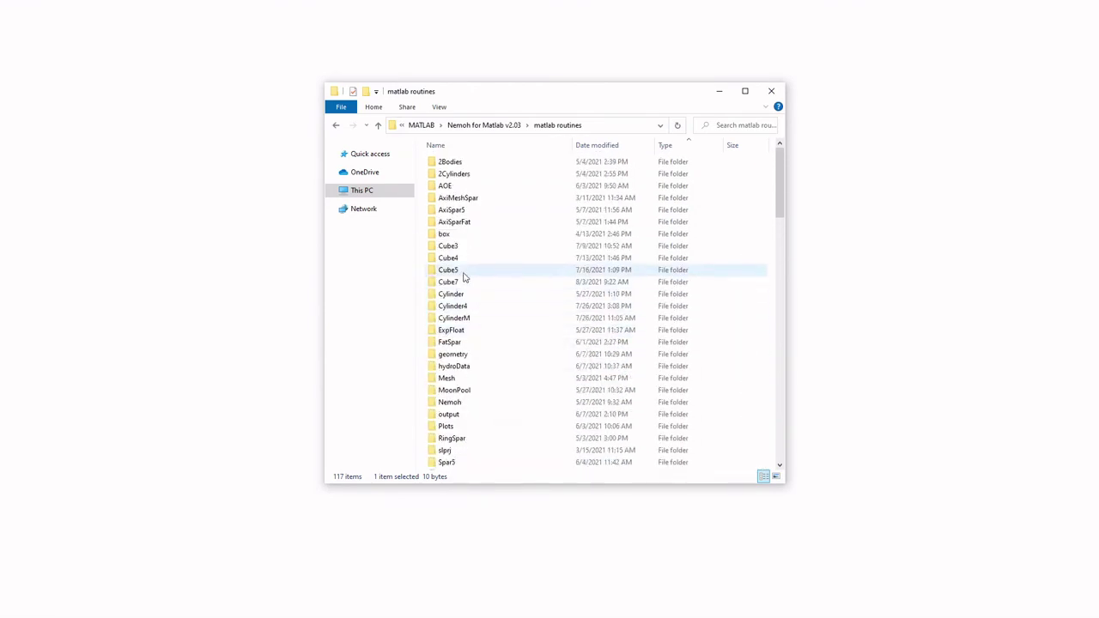
pyautogui.doubleClick(467, 282)
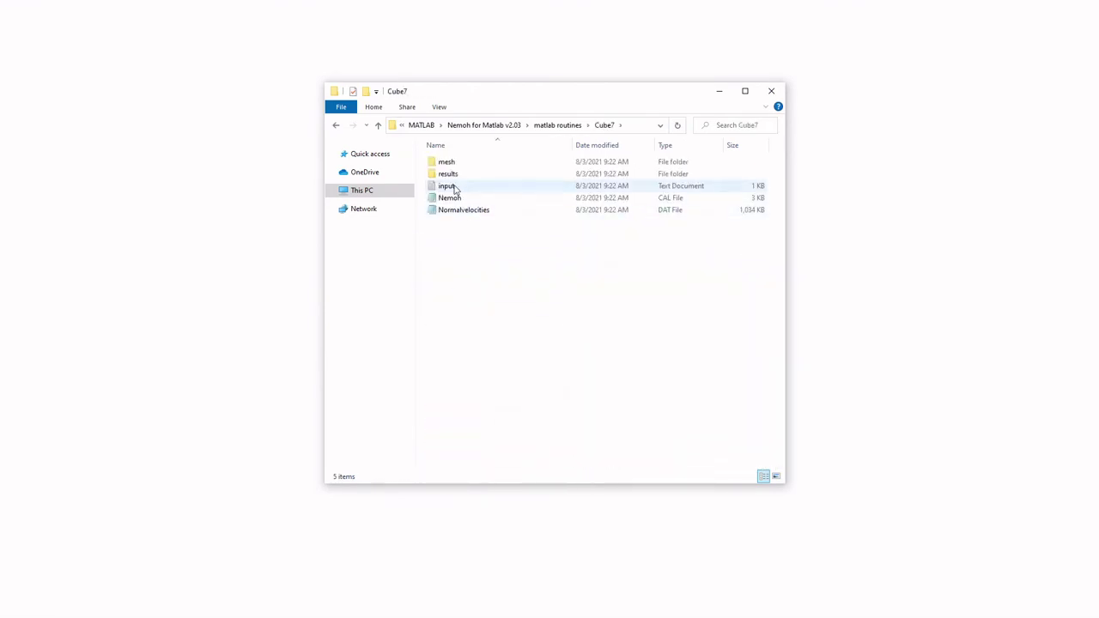
pyautogui.doubleClick(450, 175)
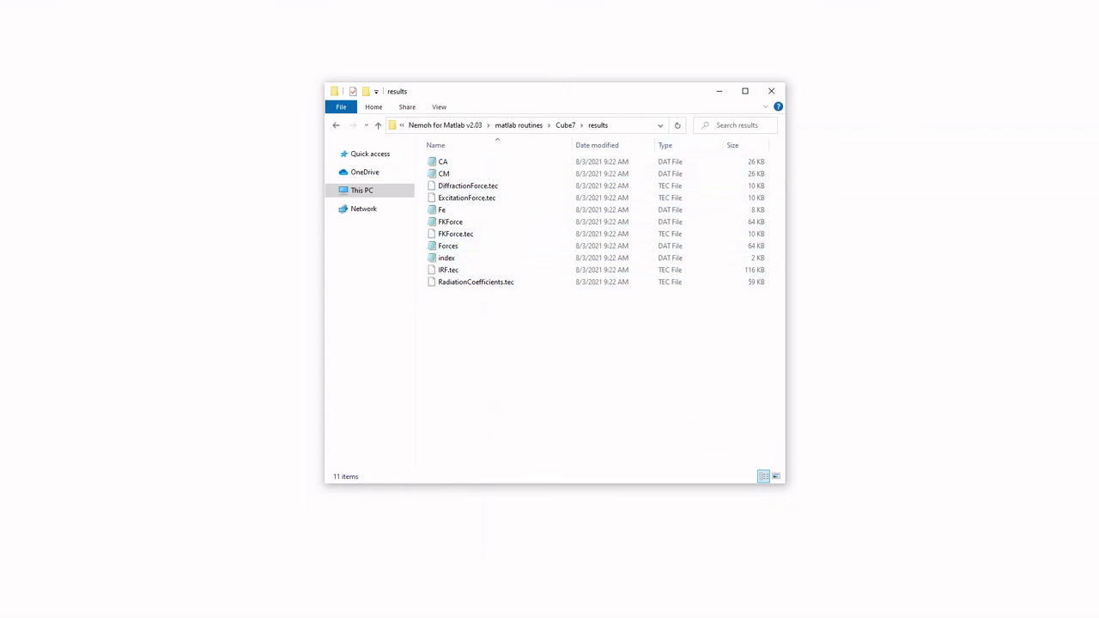
pyautogui.rightClick(456, 213)
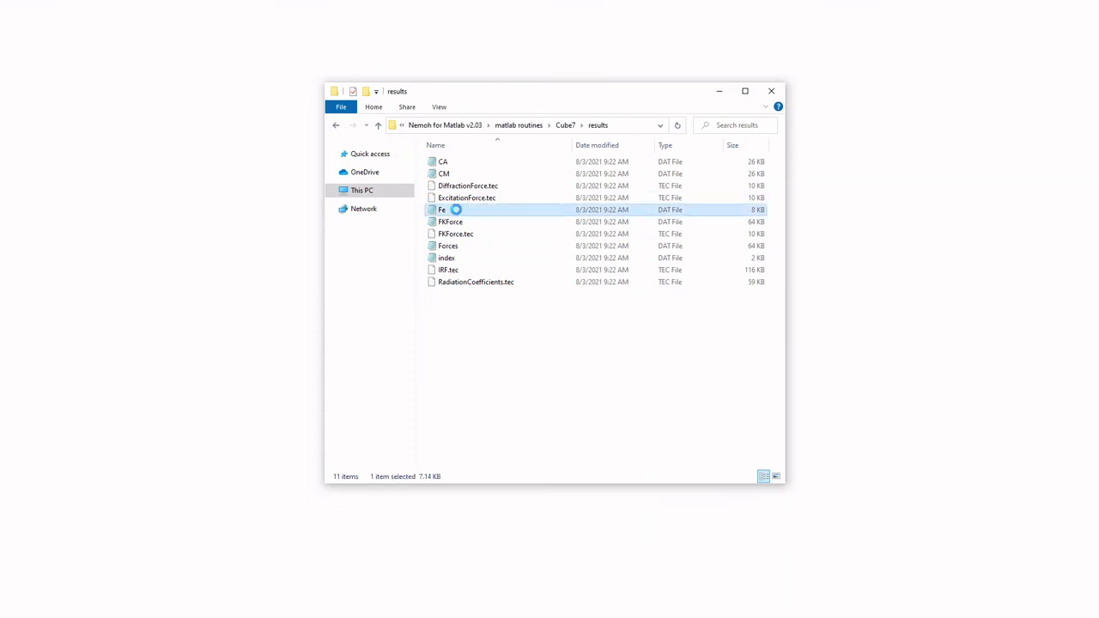
# Review Fe.dat's 54-line diffraction force table, close the file, and minimize Notepad++
pyautogui.click(506, 256)
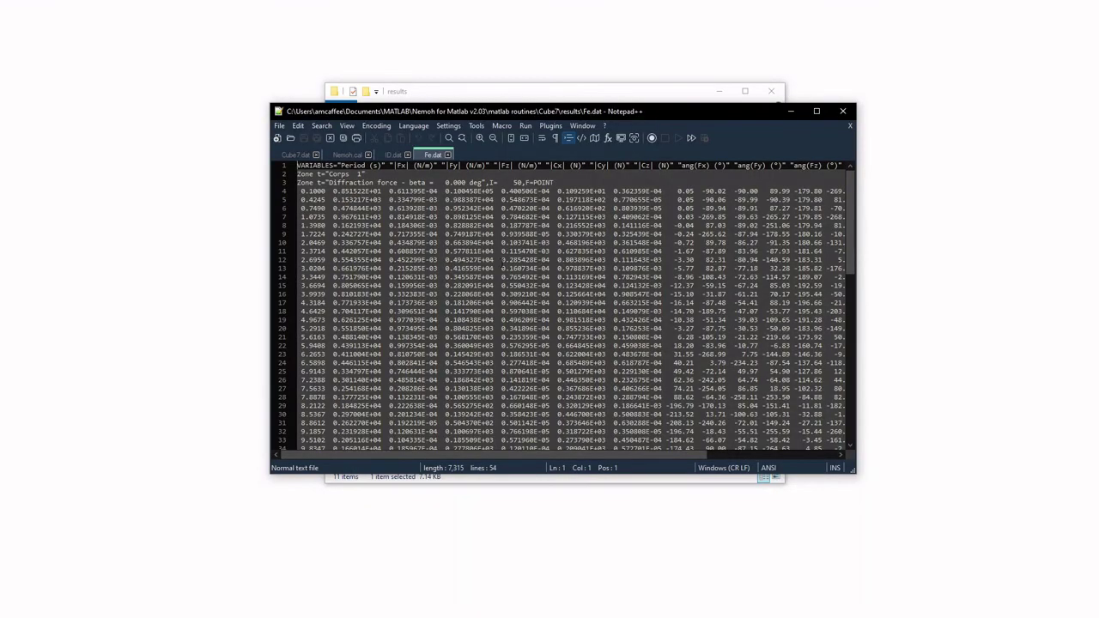
pyautogui.scroll(-7, 566, 305)
pyautogui.scroll(7, 566, 305)
pyautogui.click(448, 155)
pyautogui.click(793, 112)
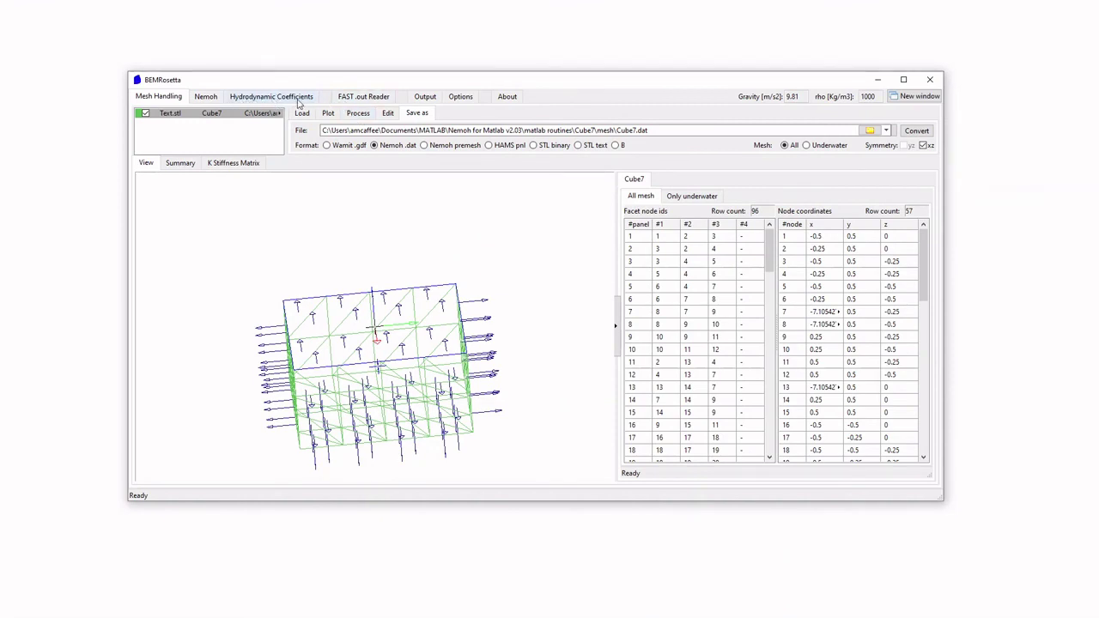
# Load Nemoh.cal from matlab routines\Cube7 into BEMRosetta's Hydrodynamic Coefficients view
pyautogui.click(297, 99)
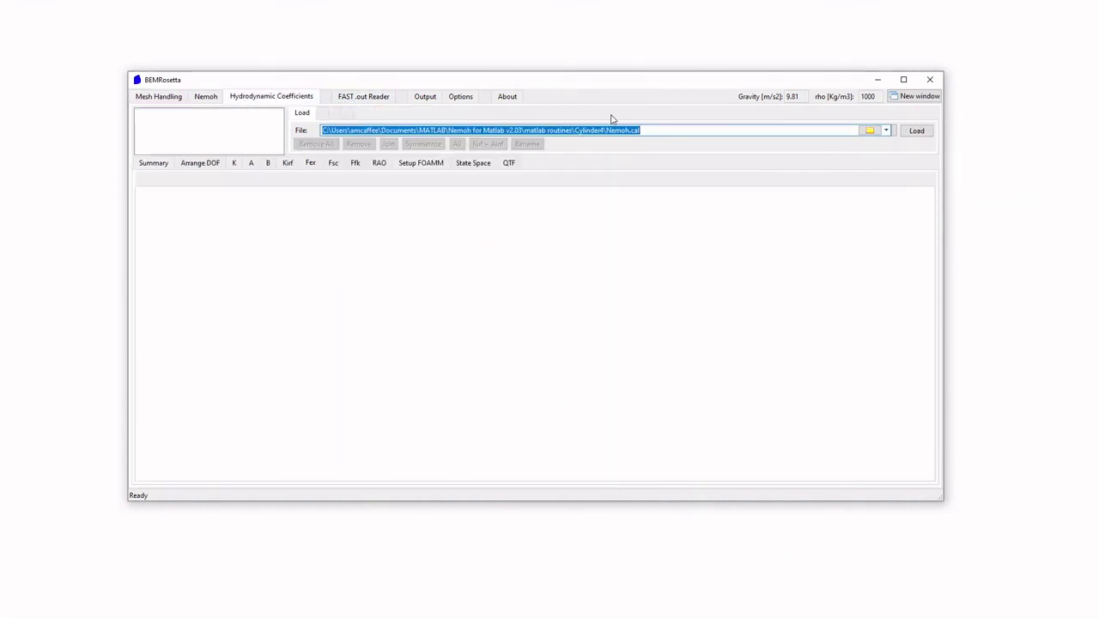
pyautogui.click(868, 130)
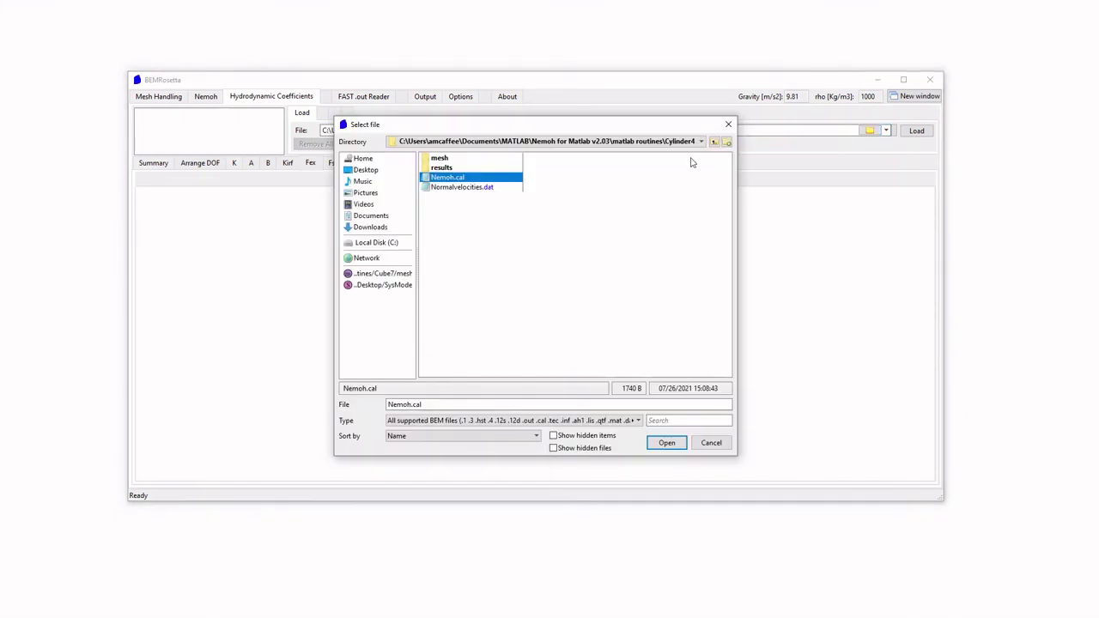
pyautogui.click(713, 141)
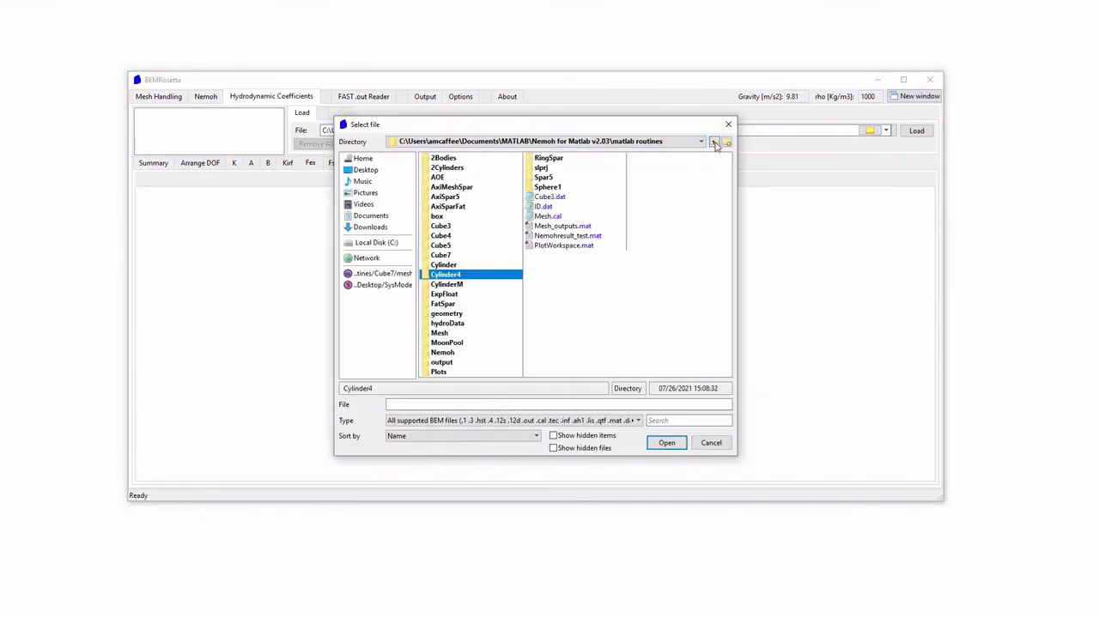
pyautogui.doubleClick(455, 255)
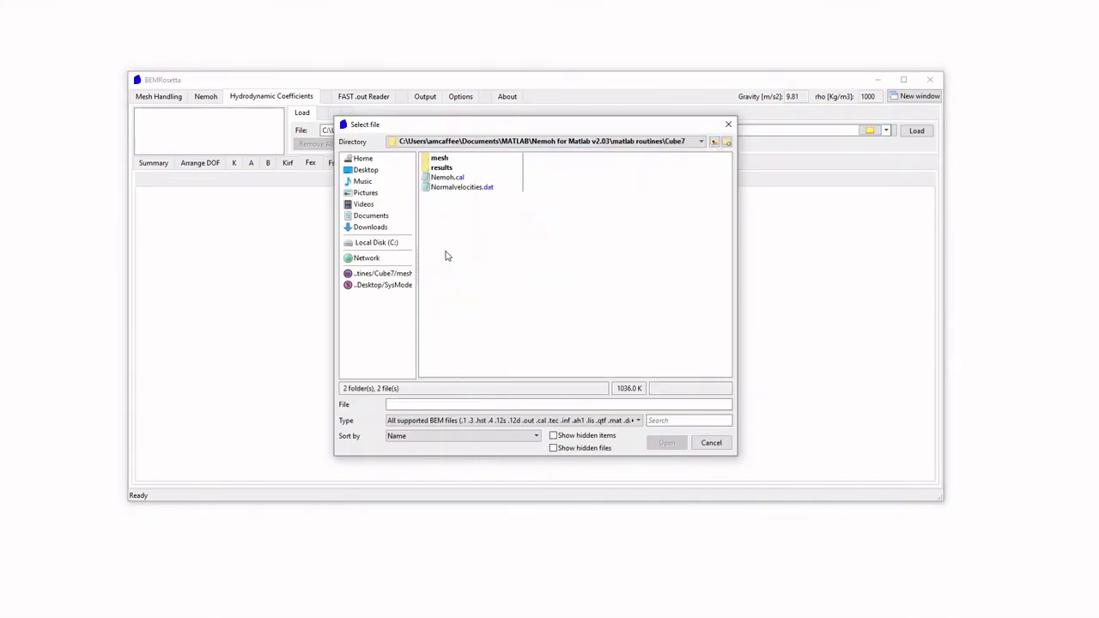
pyautogui.doubleClick(443, 178)
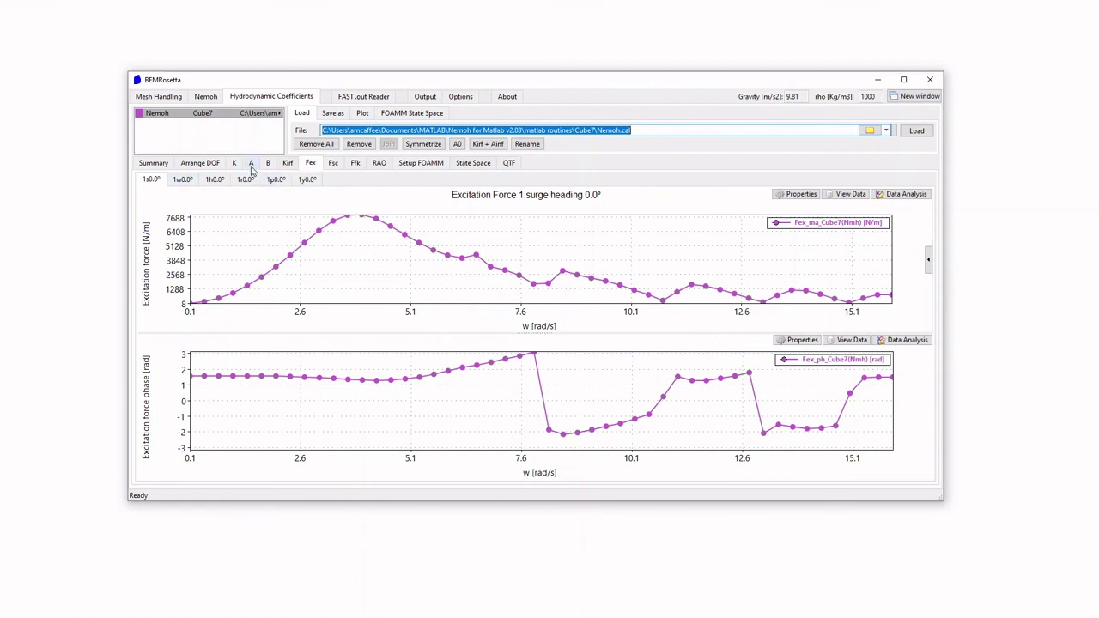
# Plot Cube7's radiation damping, then added mass, and show the surge added mass values as a table
pyautogui.click(268, 167)
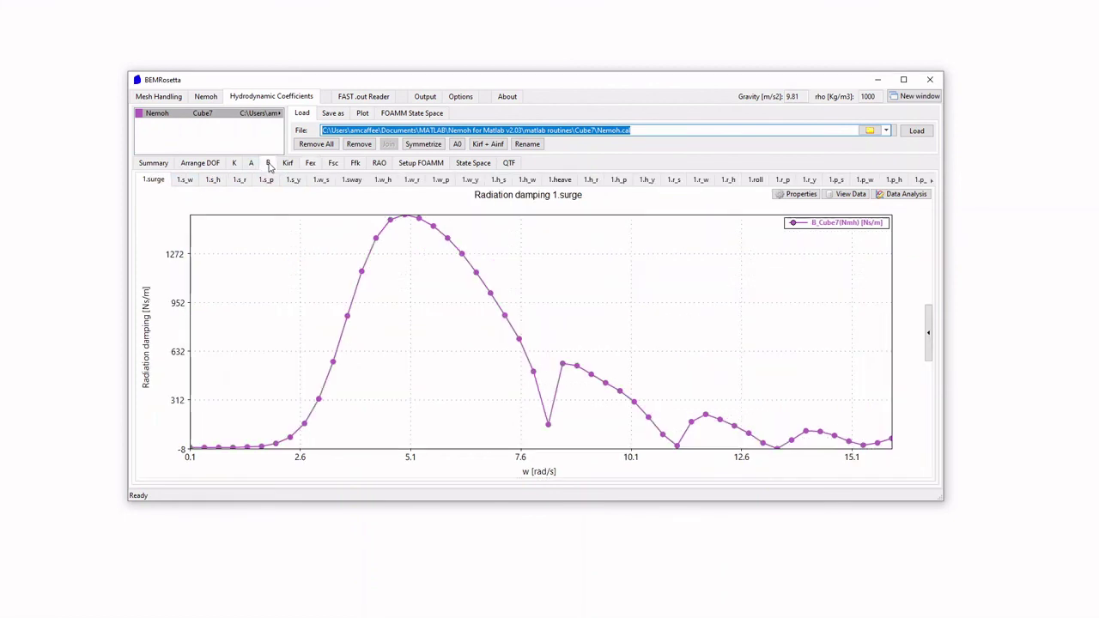
pyautogui.click(250, 165)
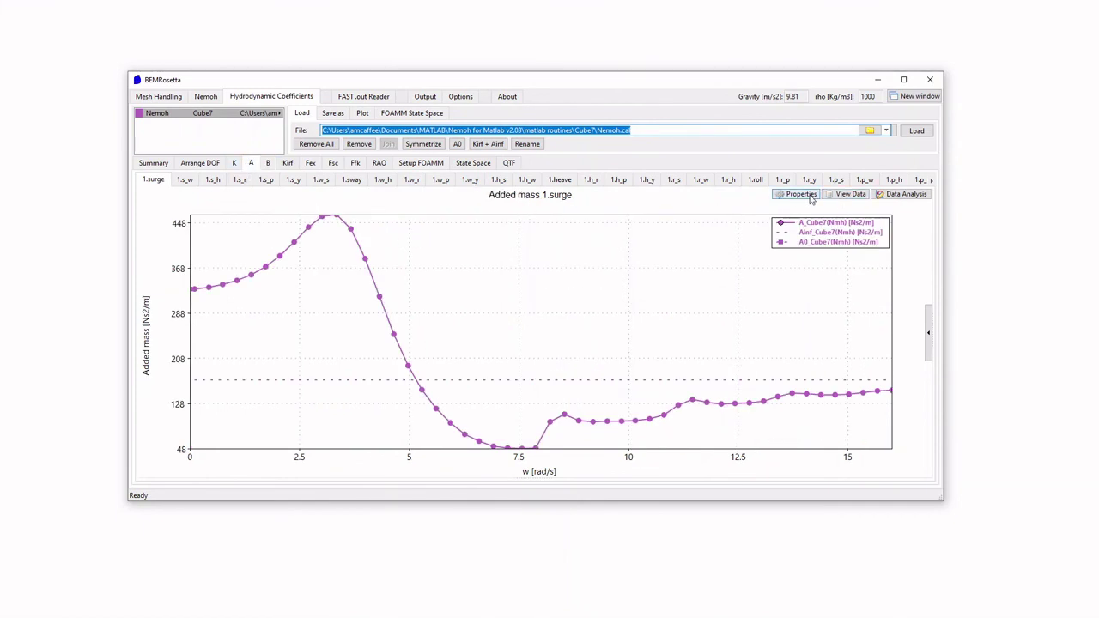
pyautogui.click(848, 194)
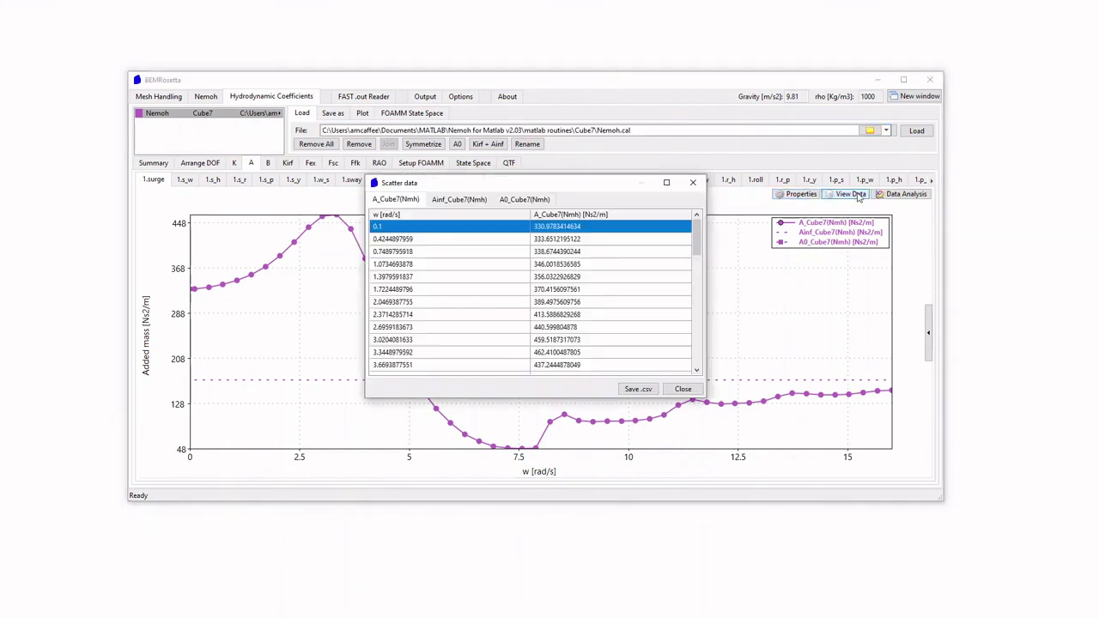